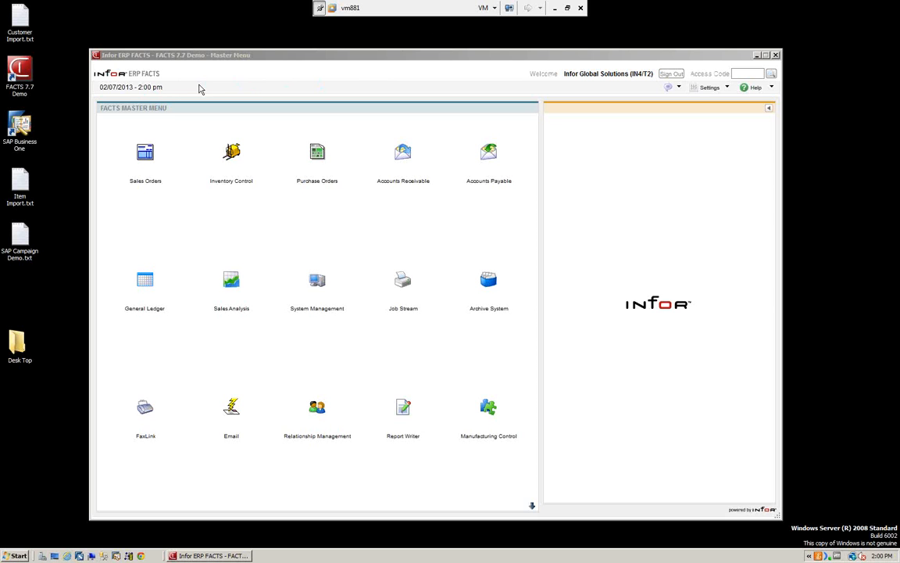
Step: Open the General Ledger's end-of-period Financial Reports program and select report group BR01 (Atlanta Branch)
click(147, 285)
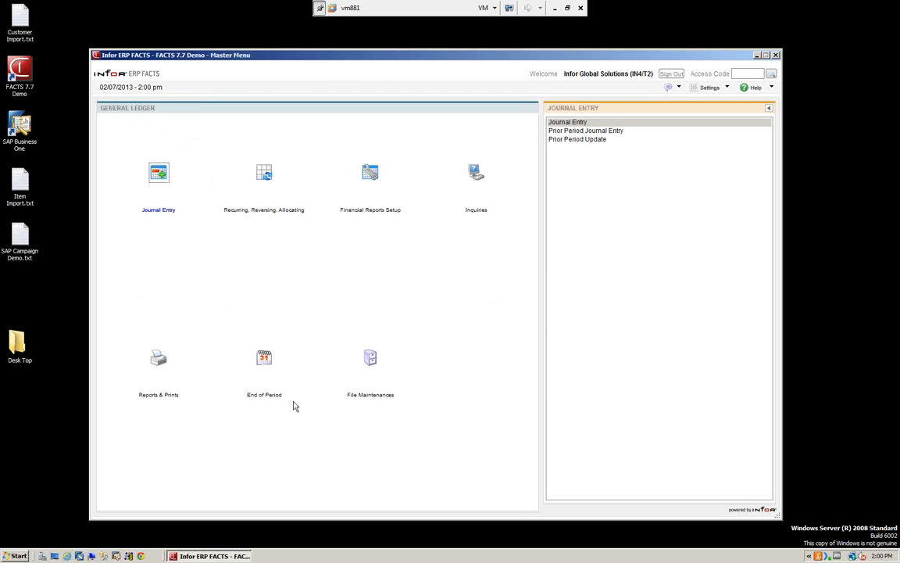
click(265, 360)
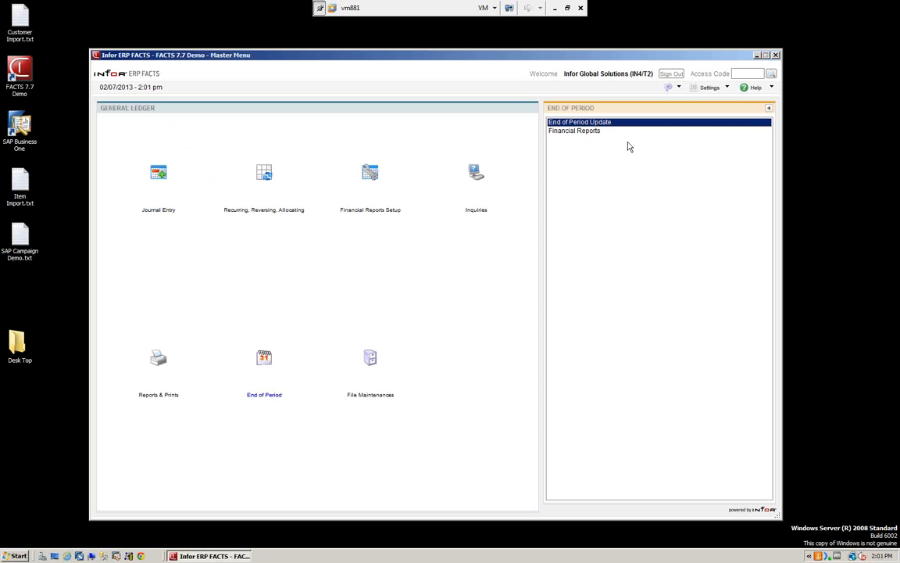
click(588, 132)
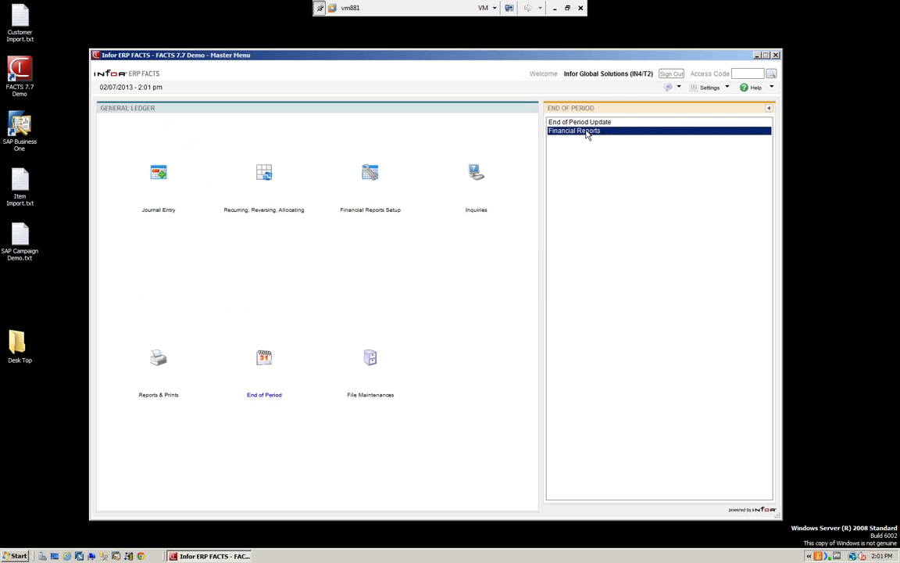
double_click(588, 132)
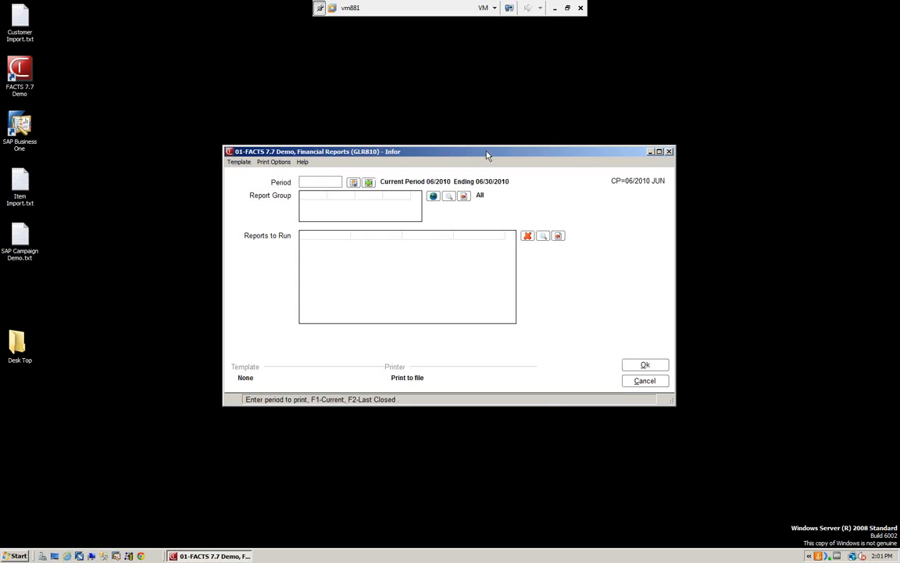
drag(482, 157, 480, 125)
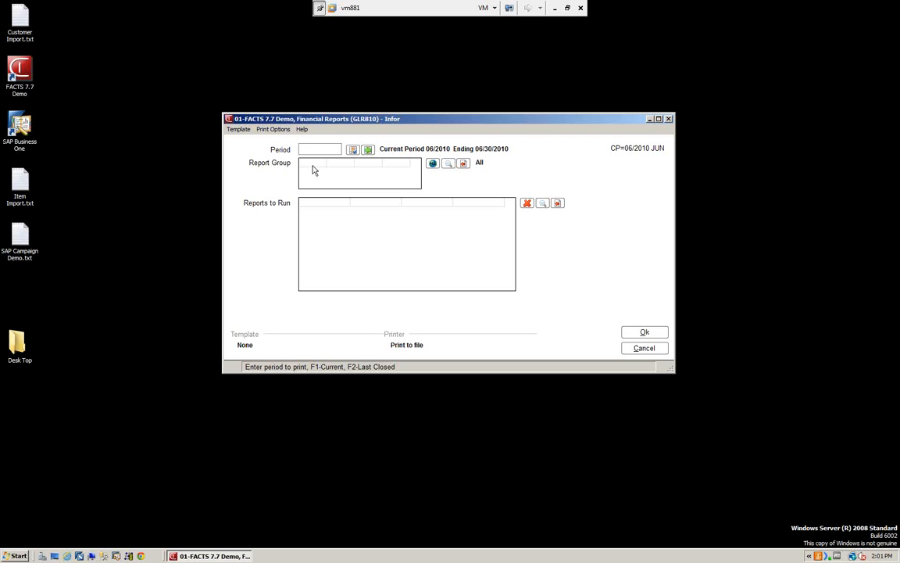
click(434, 163)
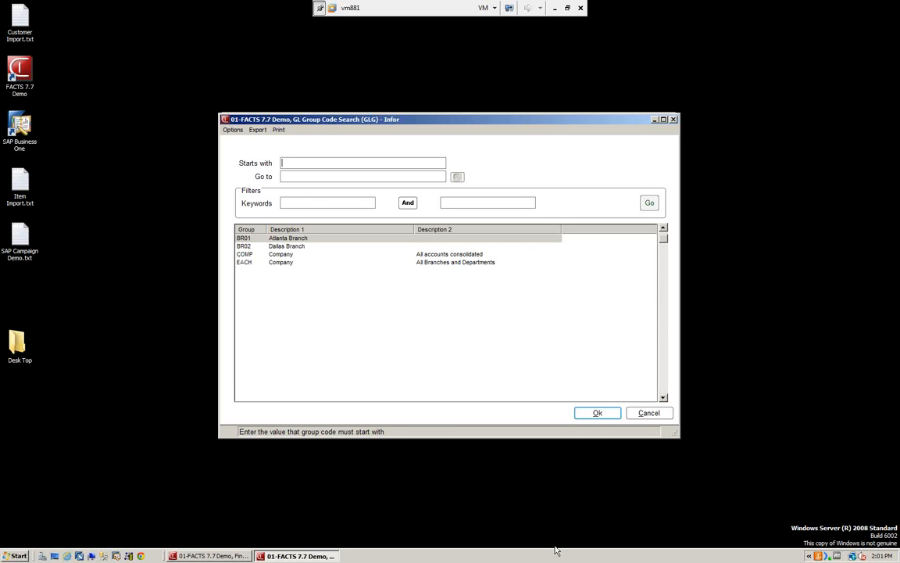
click(600, 414)
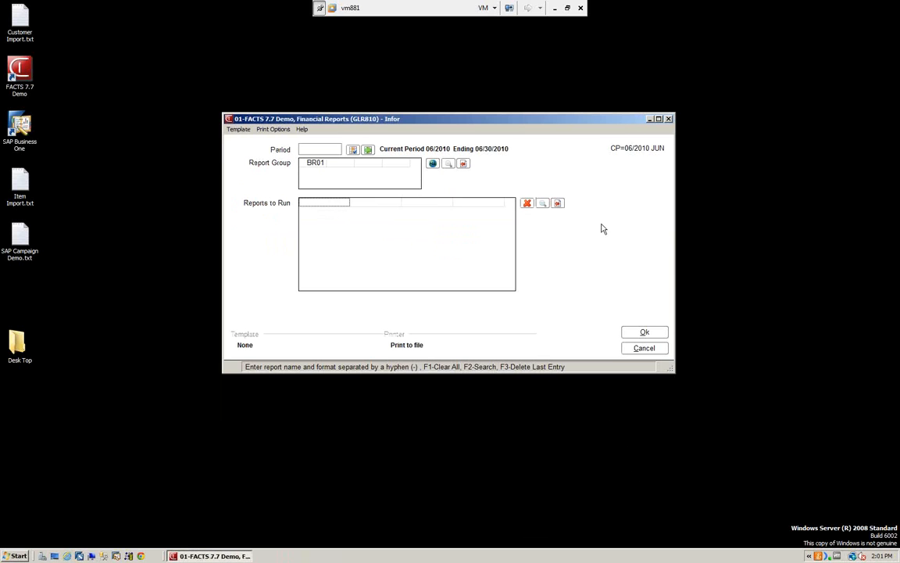
Step: Add the P&L1 All Profit & Loss Accounts report in format 20, period and year-to-date with last year comparison, and run it
click(543, 203)
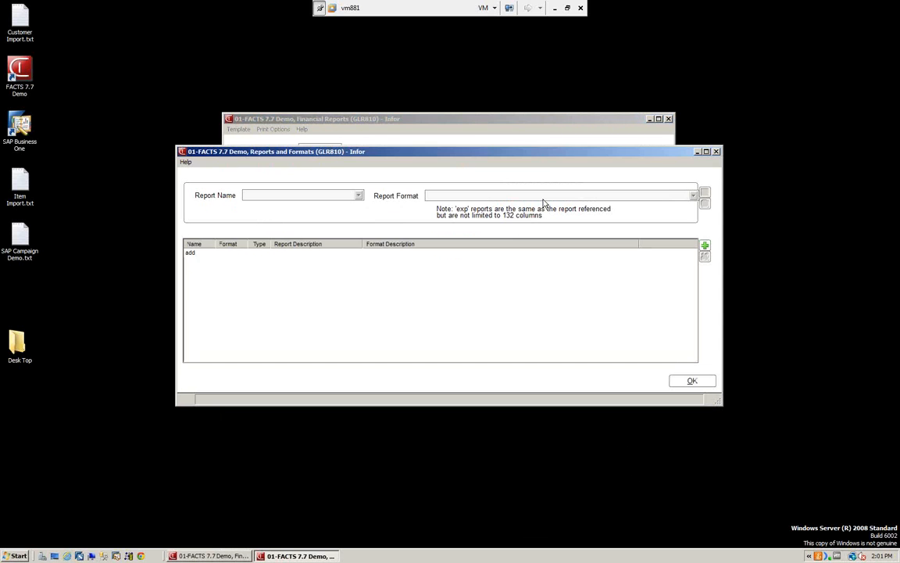
click(705, 248)
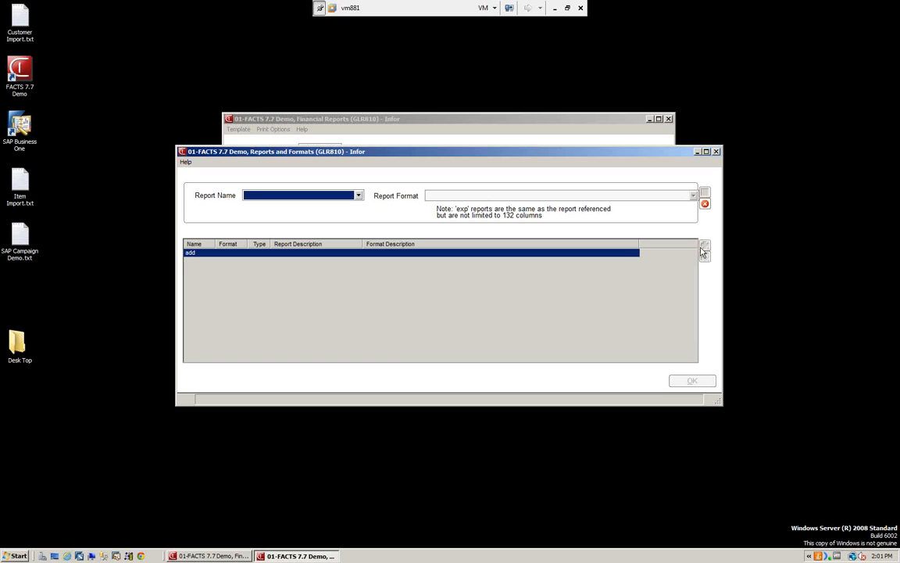
click(359, 196)
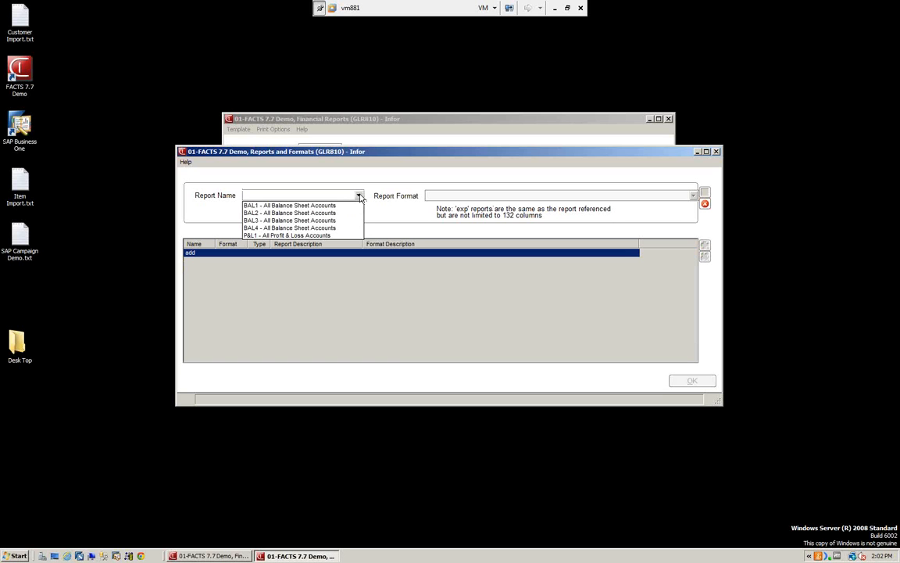
click(275, 235)
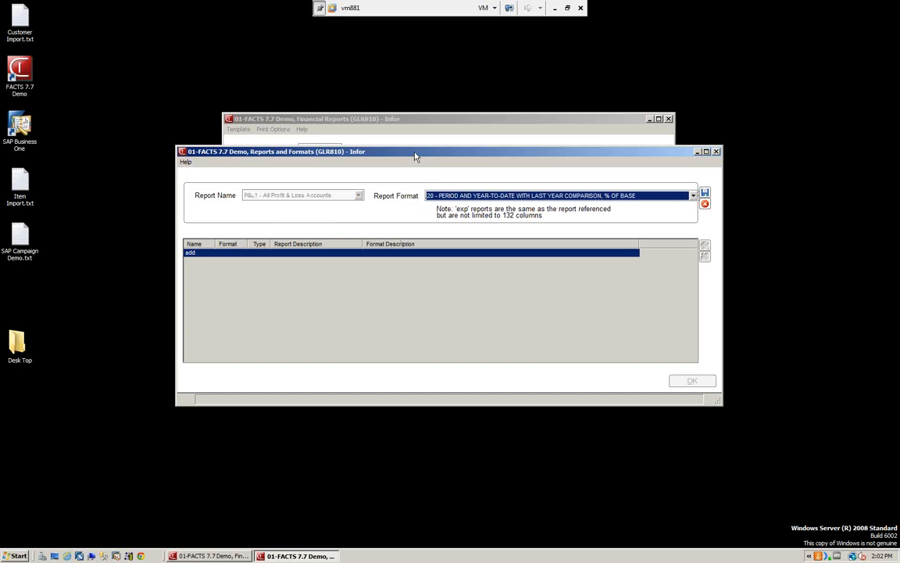
drag(415, 157, 442, 263)
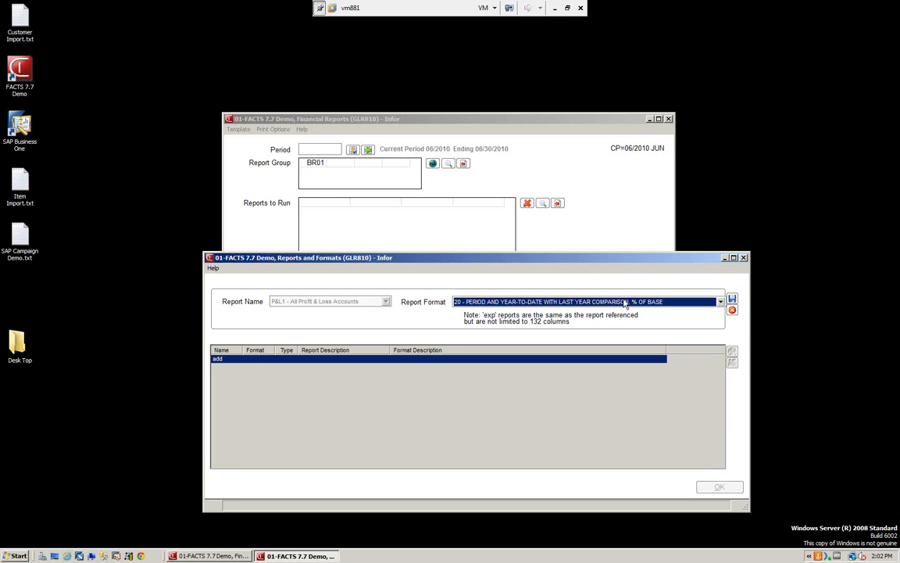
click(720, 302)
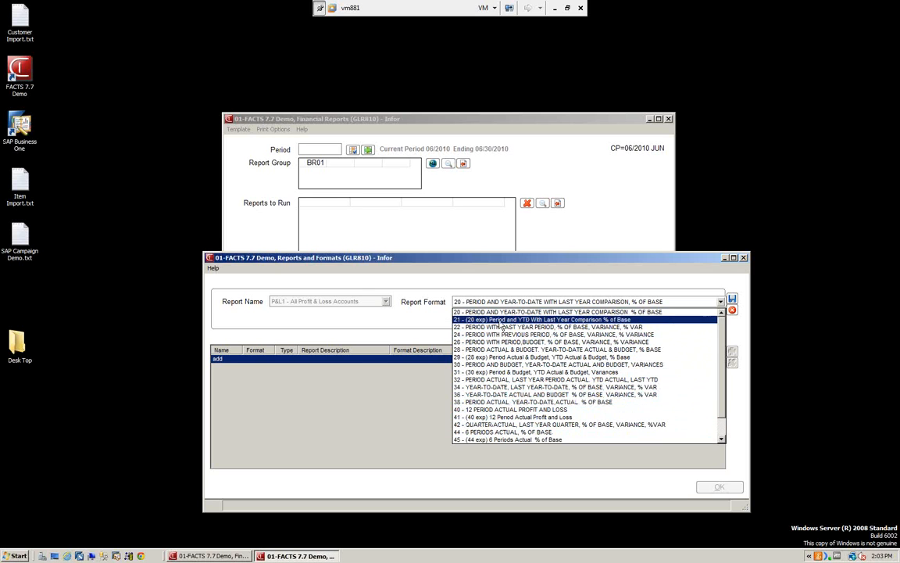
click(502, 314)
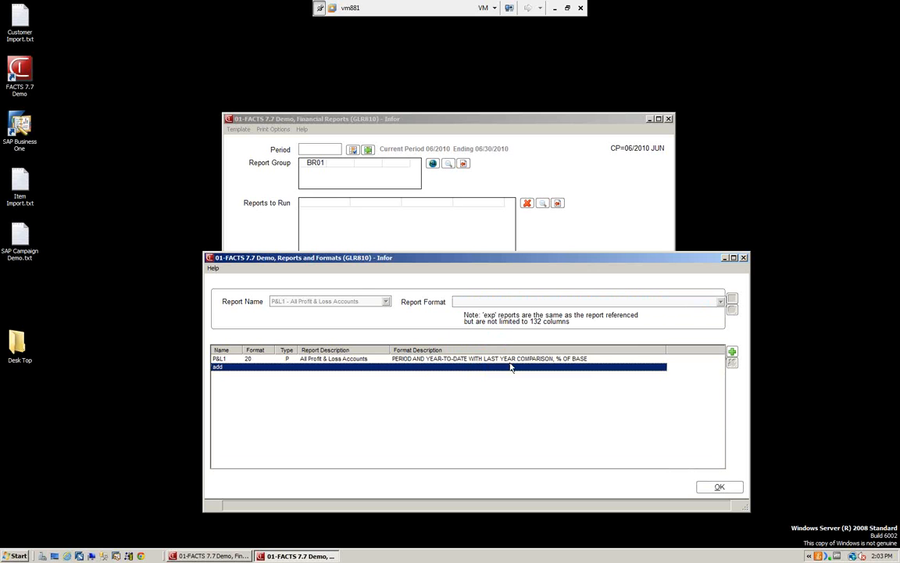
drag(481, 263, 457, 209)
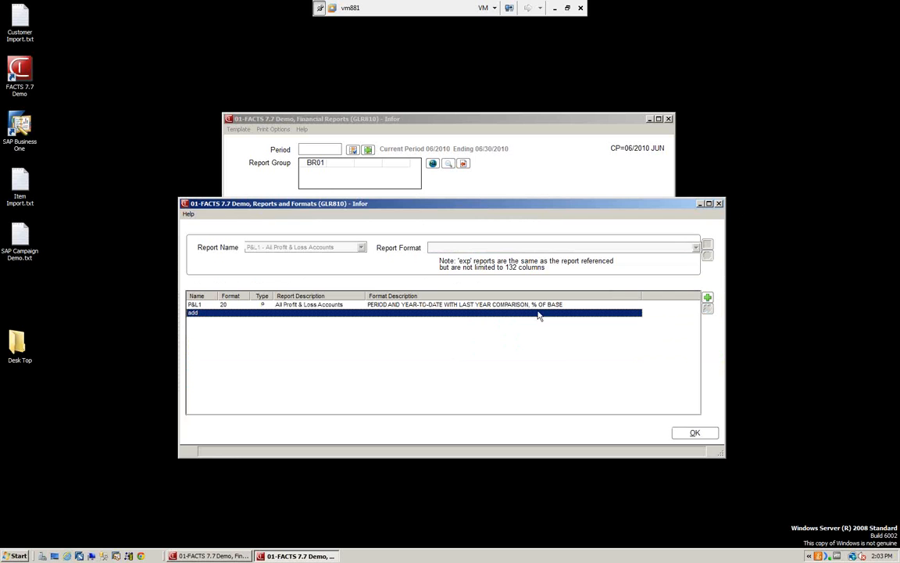
click(695, 434)
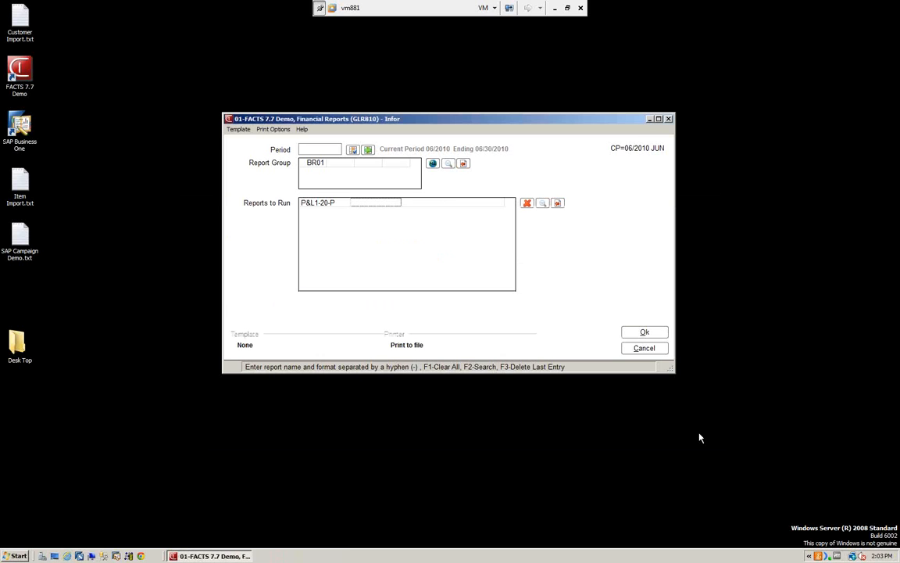
click(642, 332)
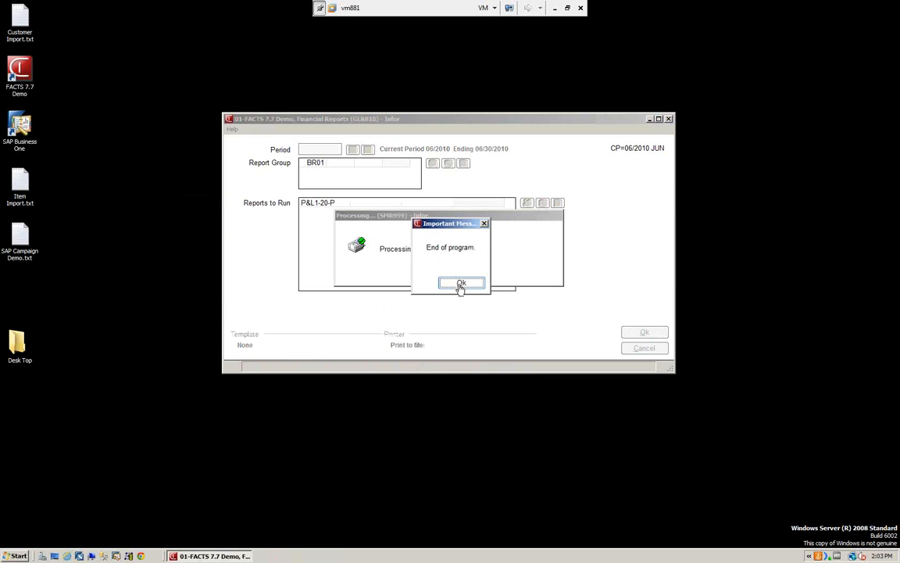
click(461, 284)
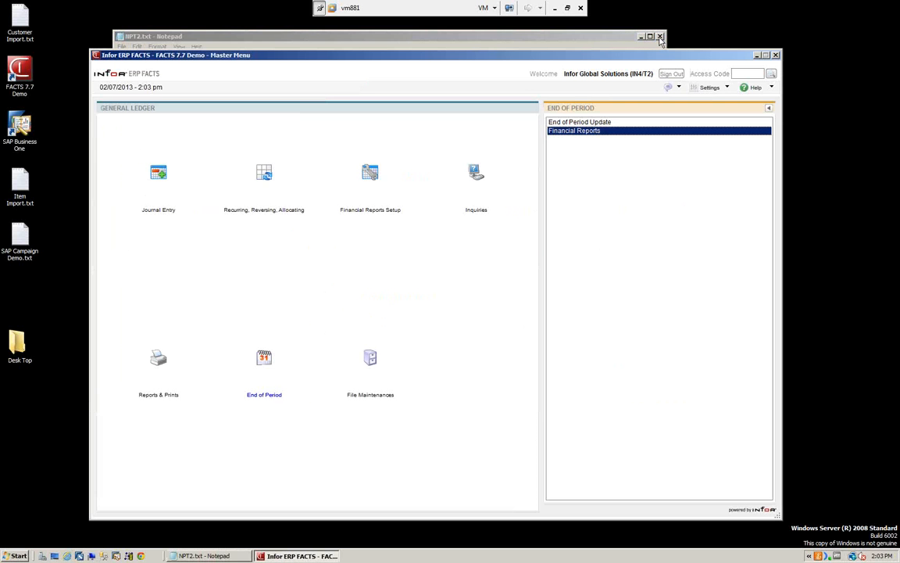
Step: Review both pages of the generated profit and loss statement at full-screen size in Notepad, and close it
click(649, 36)
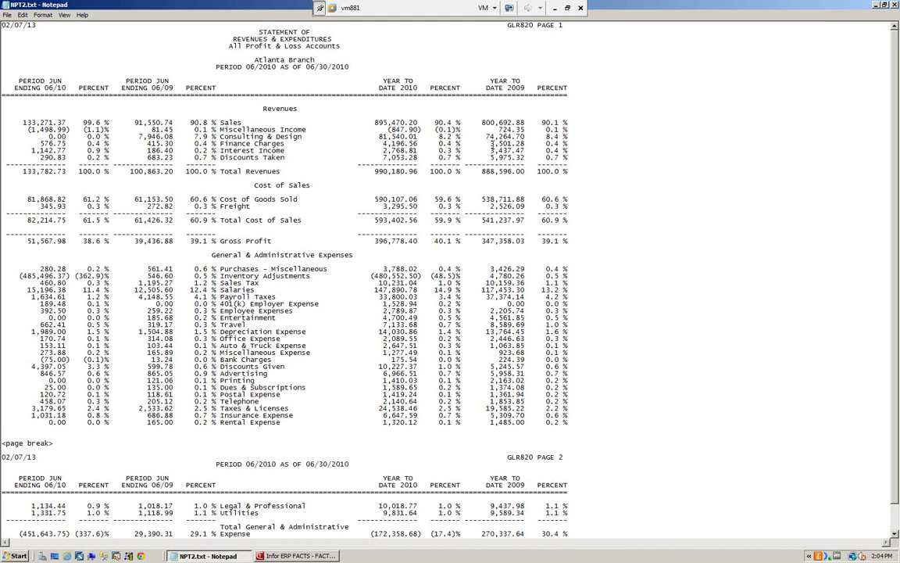
scroll(491, 123, down, 2)
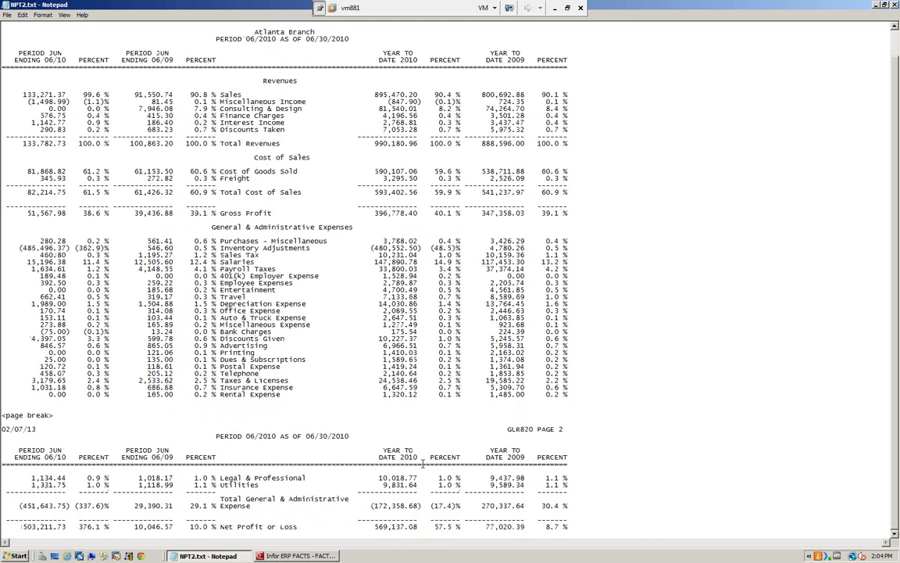
scroll(459, 160, up, 1)
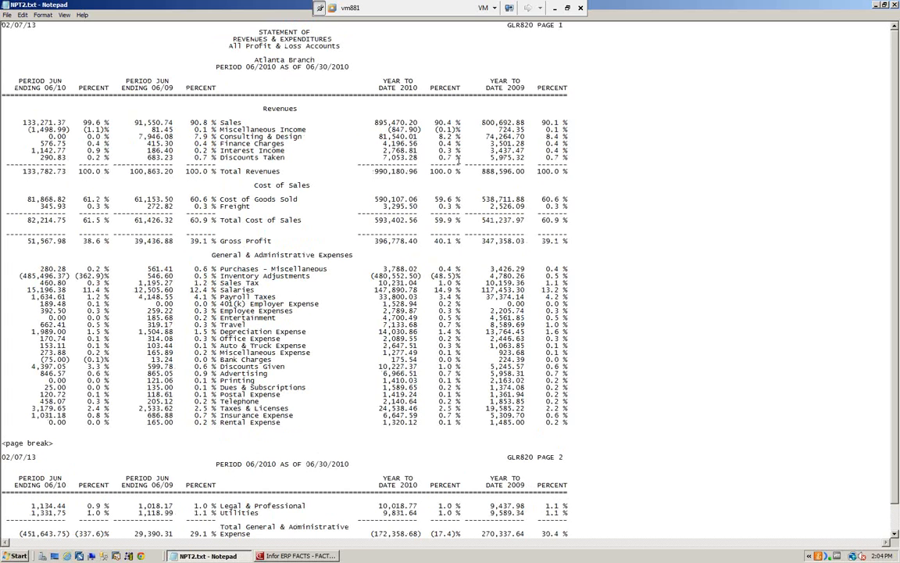
click(892, 6)
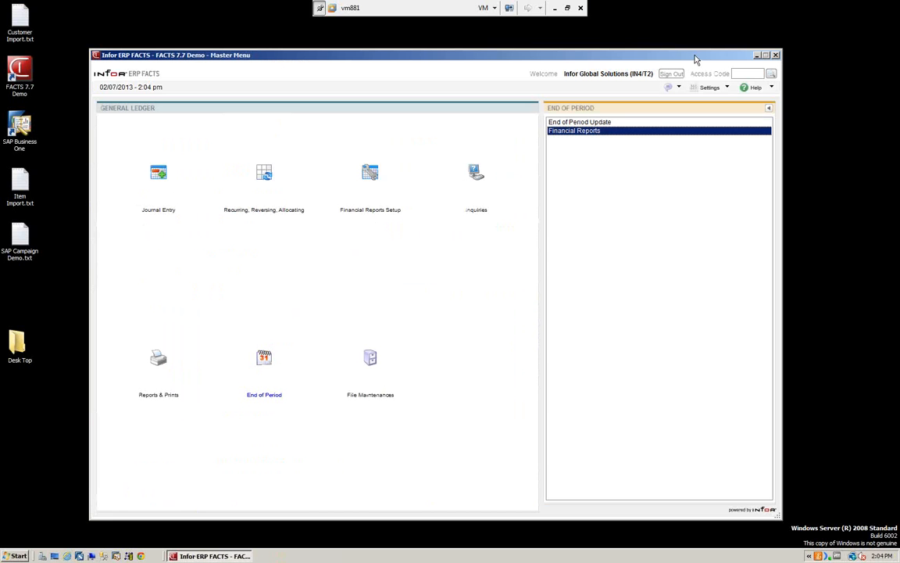
Step: View the Static Control F/M settings among the General Ledger's infrequent file maintenances, and exit them
click(770, 110)
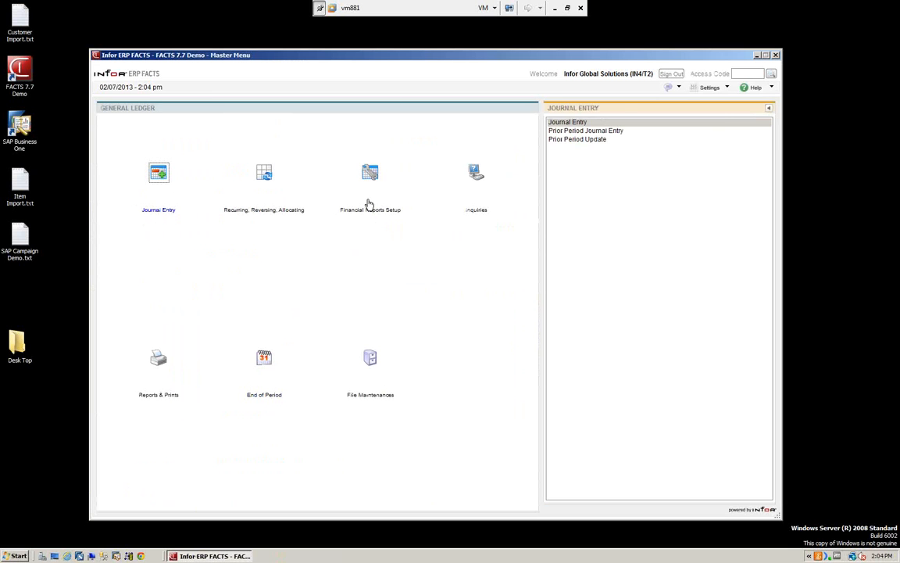
click(372, 171)
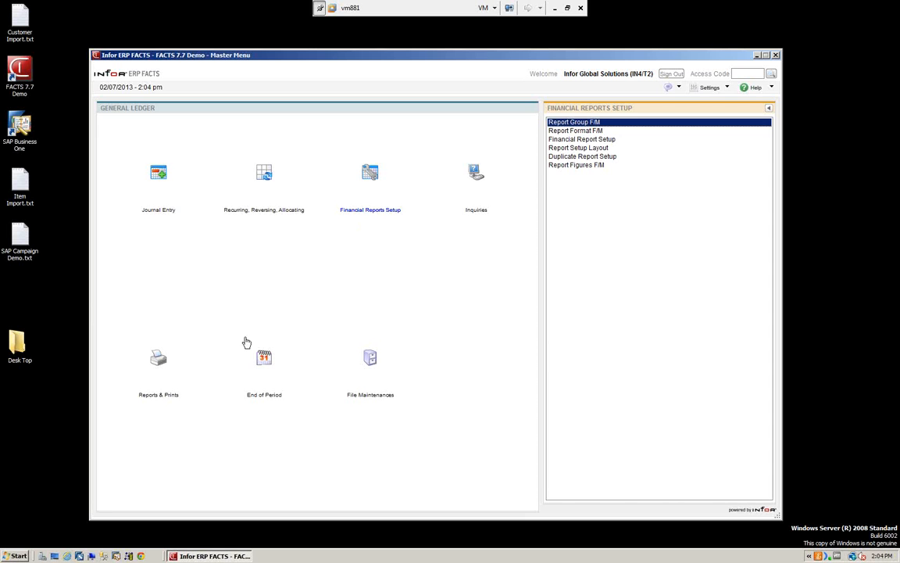
click(366, 357)
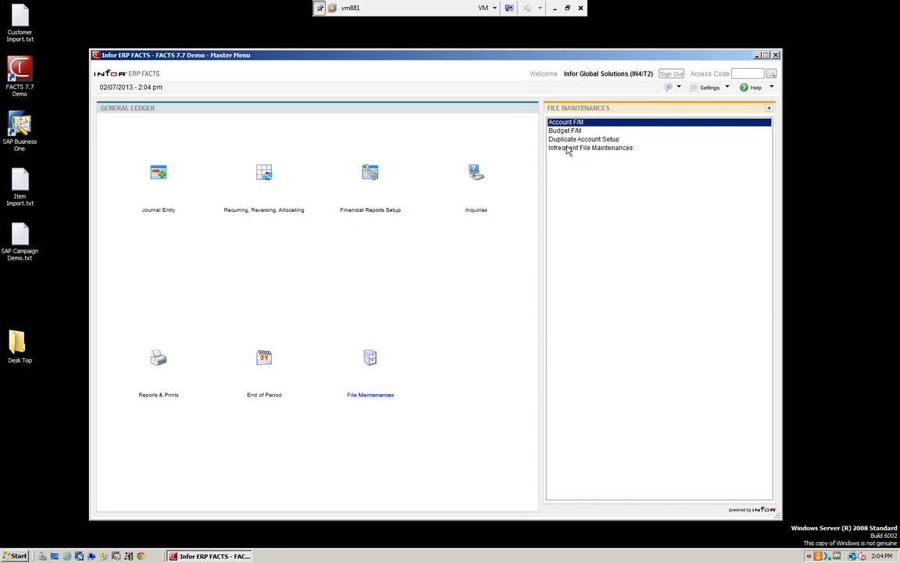
double_click(567, 150)
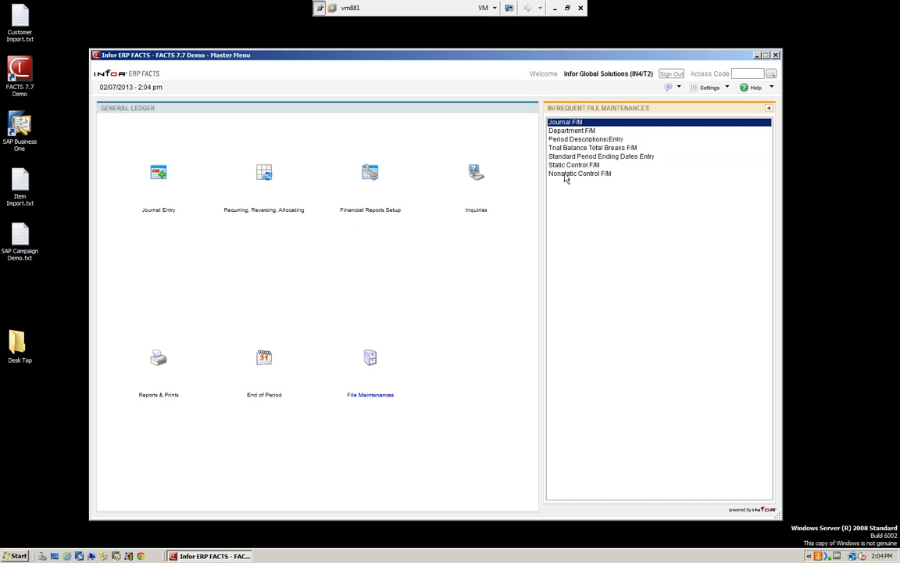
double_click(571, 165)
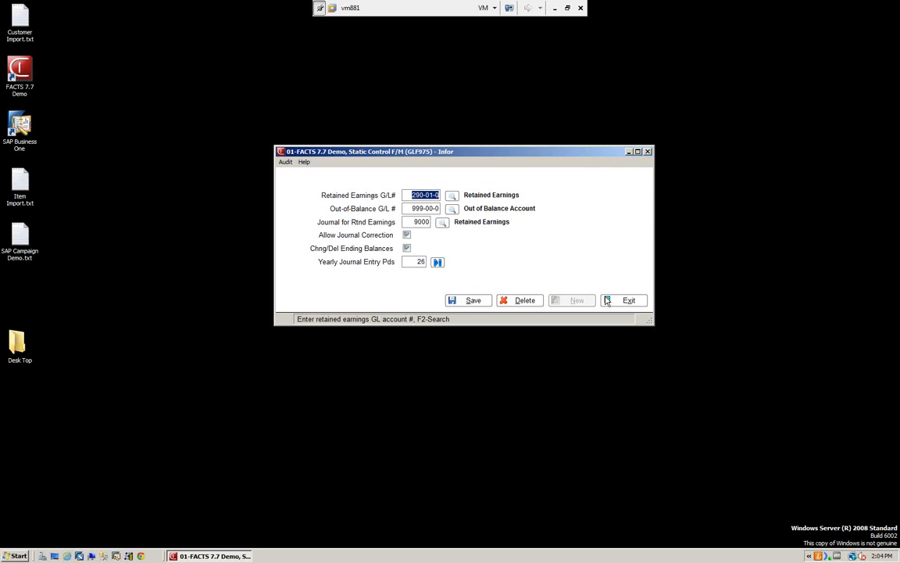
click(635, 304)
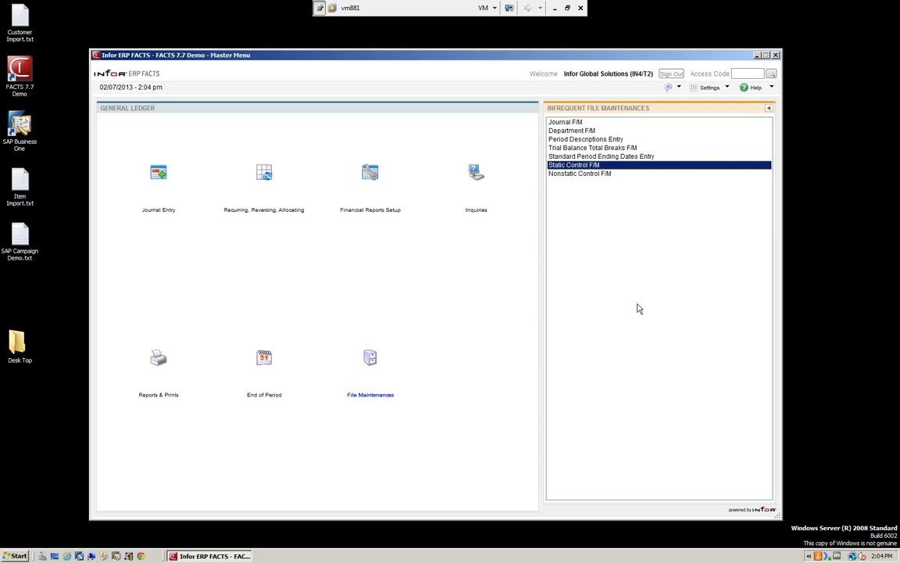
Step: View the accounting periods and ending dates in Nonstatic Control F/M, and leave without saving
double_click(578, 173)
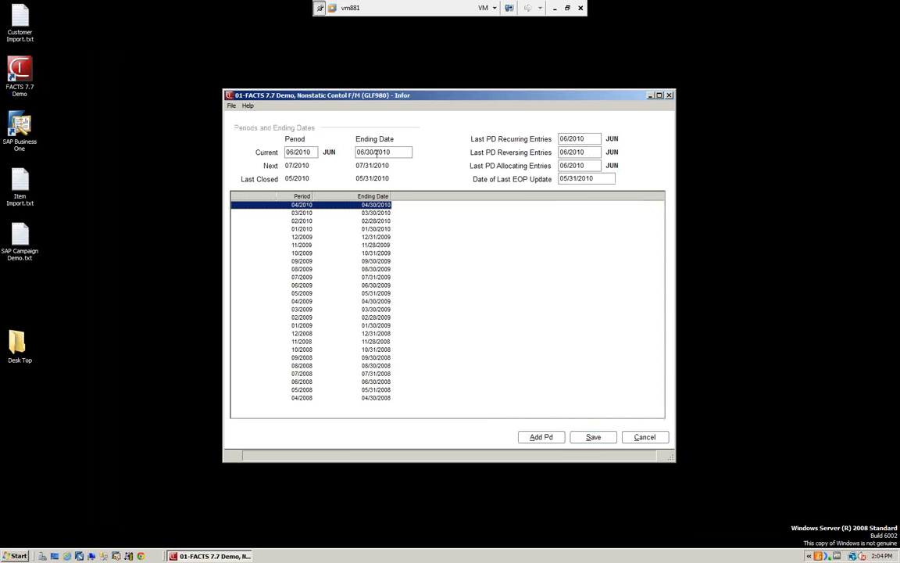
click(636, 438)
click(643, 438)
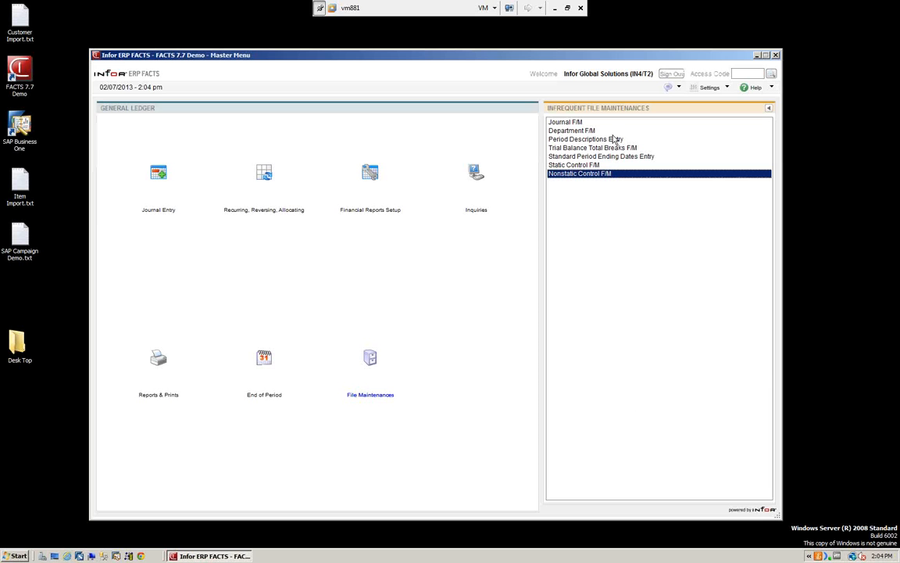
Step: Look up the list of departments in Department F/M, and exit without selecting one
double_click(567, 131)
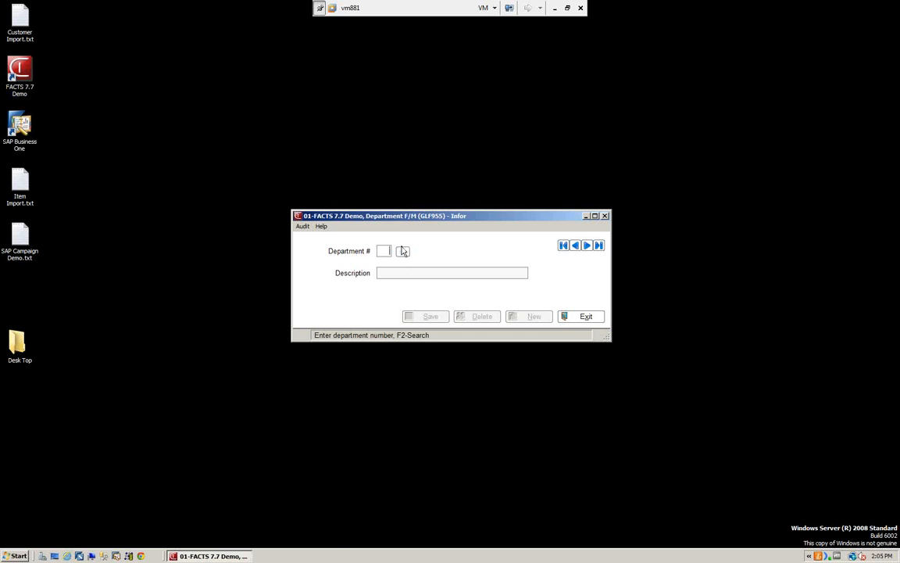
click(403, 252)
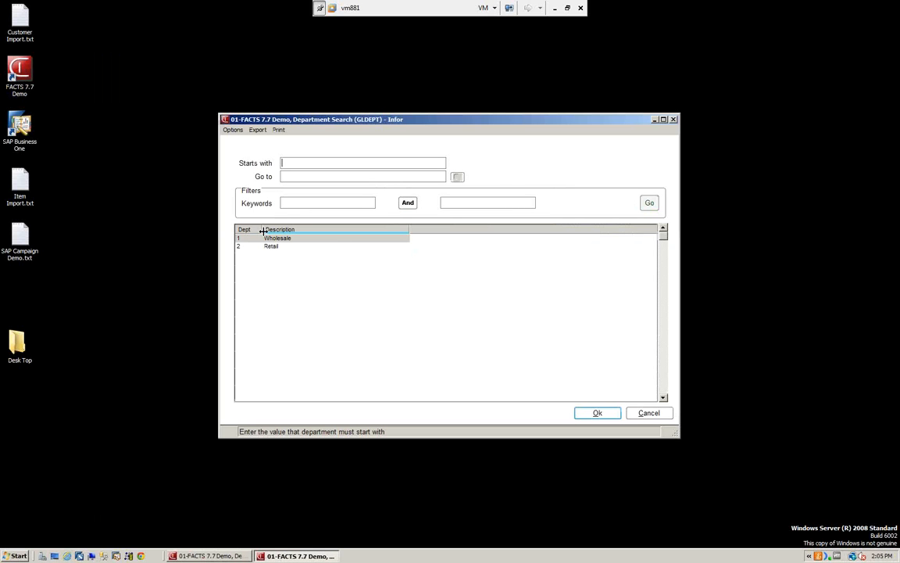
click(651, 415)
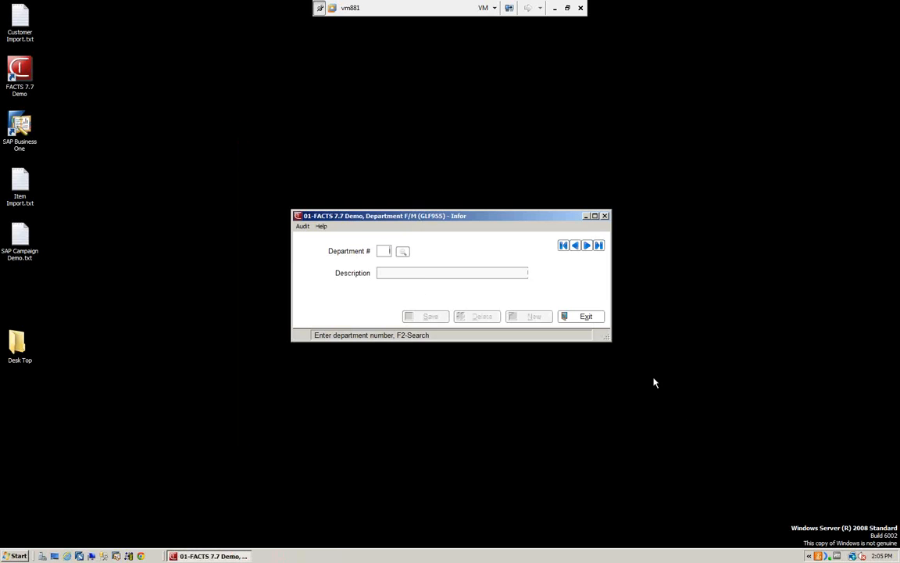
click(599, 319)
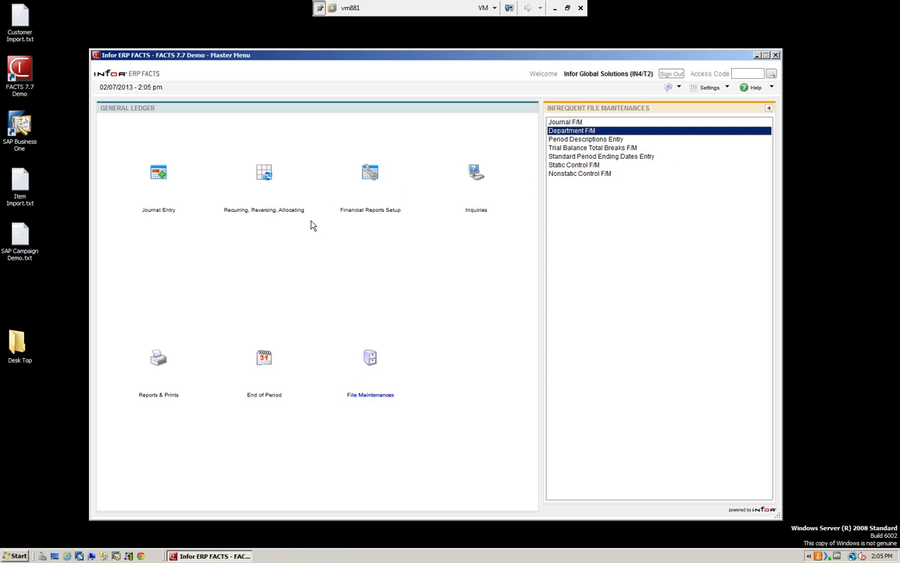
Step: Look up the report group codes in Report Group F/M under Financial Reports Setup, and load the Atlanta Branch group BR01
click(370, 175)
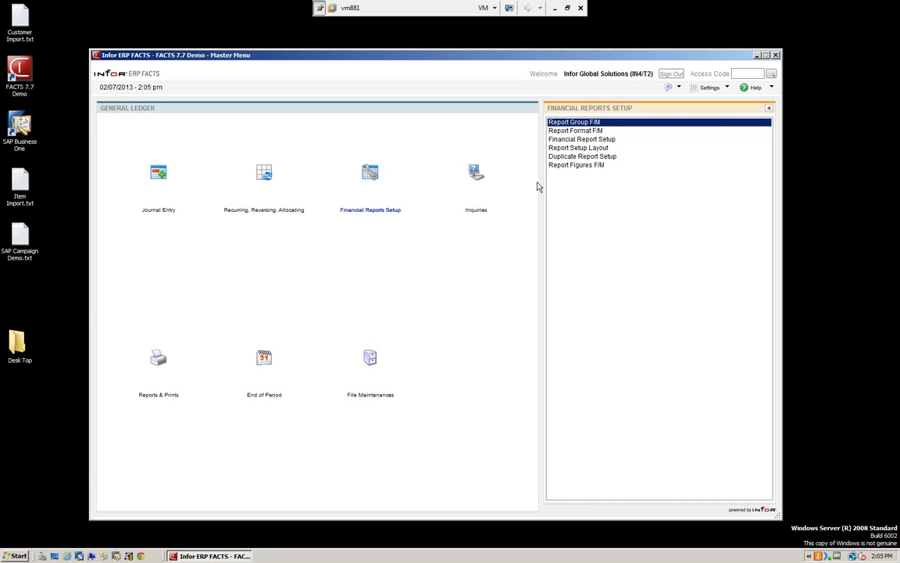
click(573, 123)
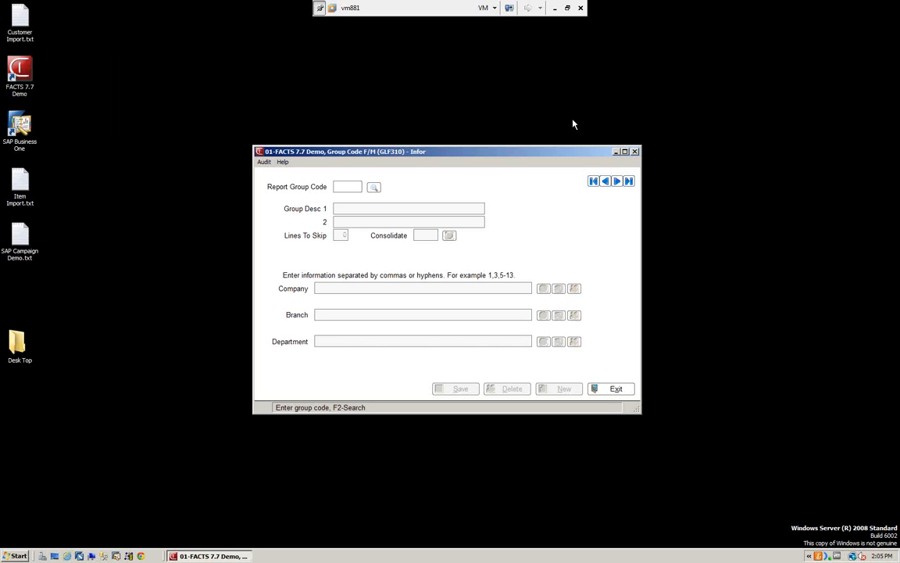
click(373, 189)
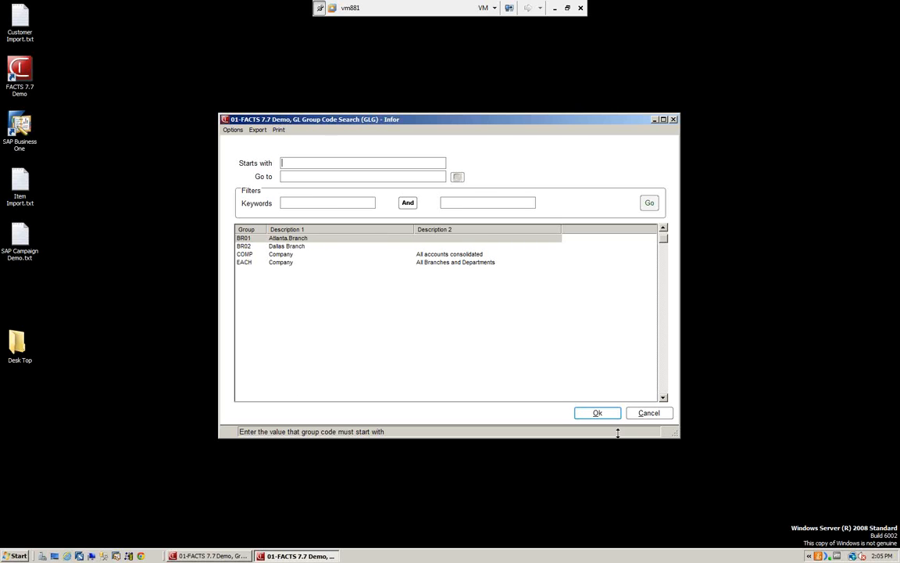
click(600, 414)
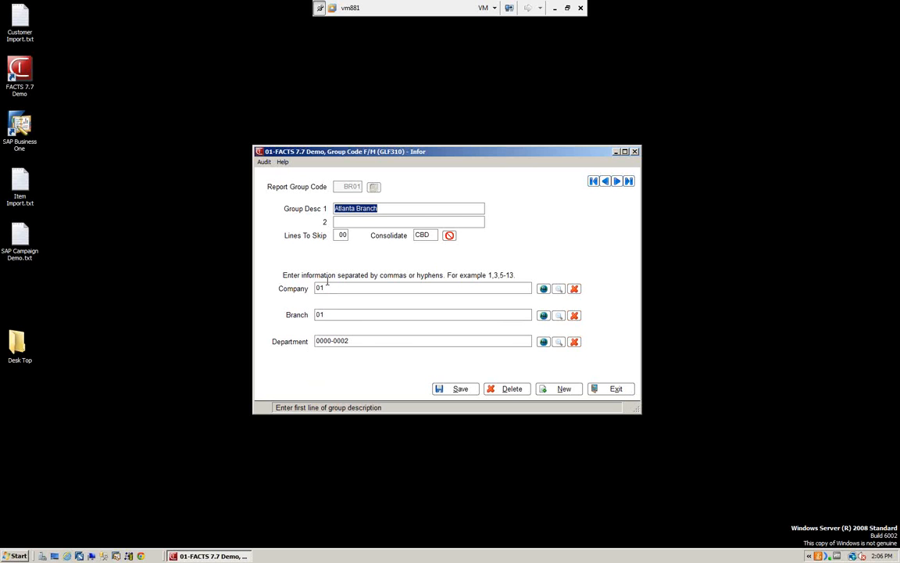
Step: Clear the current record and load the Dallas Branch report group BR02 to view its settings
click(562, 390)
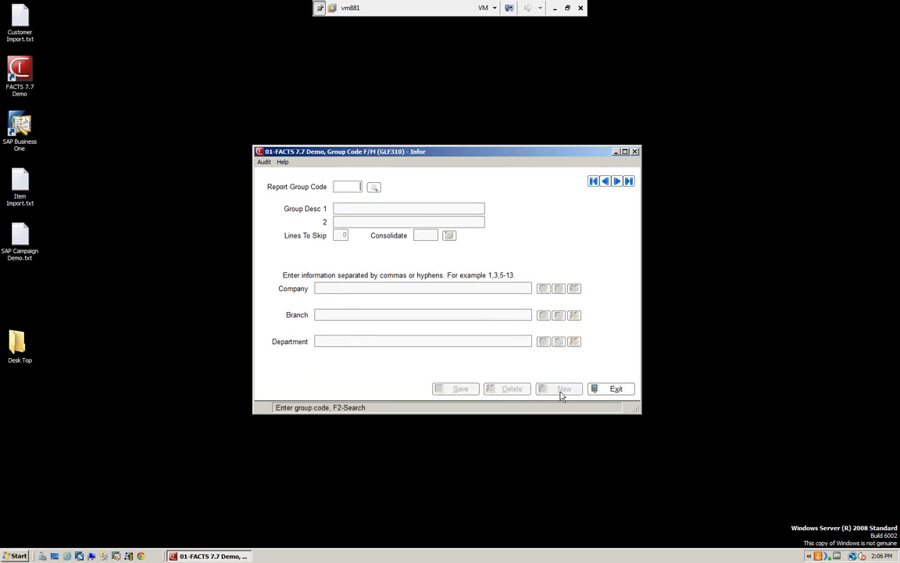
click(372, 187)
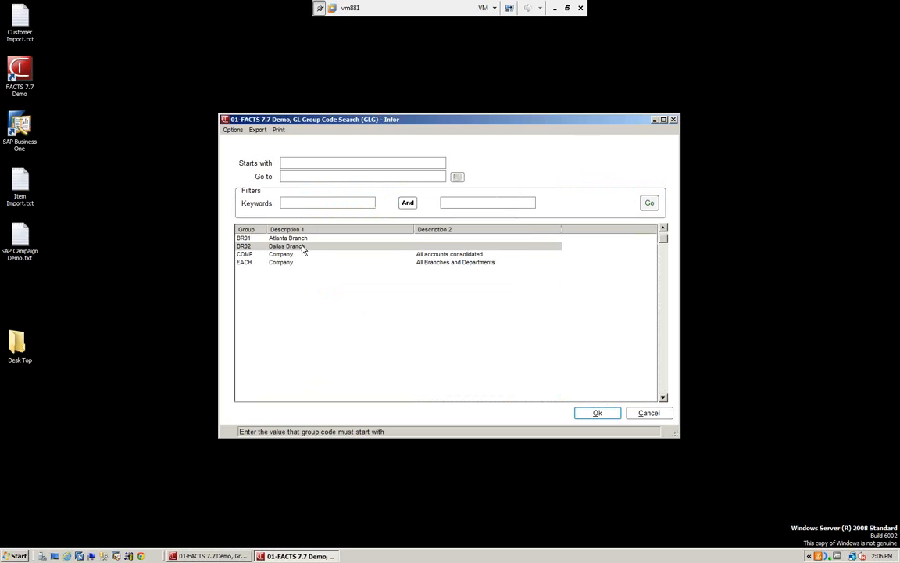
click(599, 412)
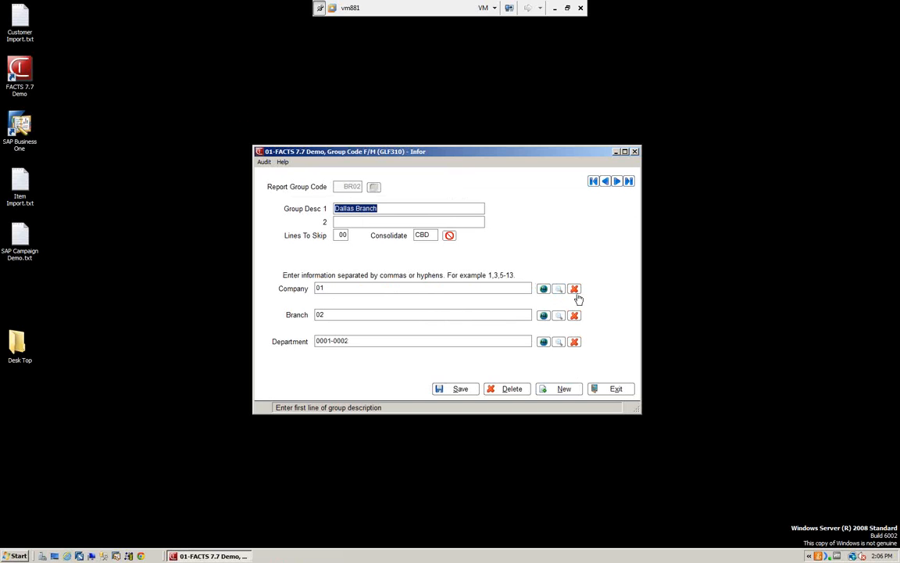
Step: Load the consolidated company group COMP, and compare its Consolidate setting with that of the EACH group
click(558, 392)
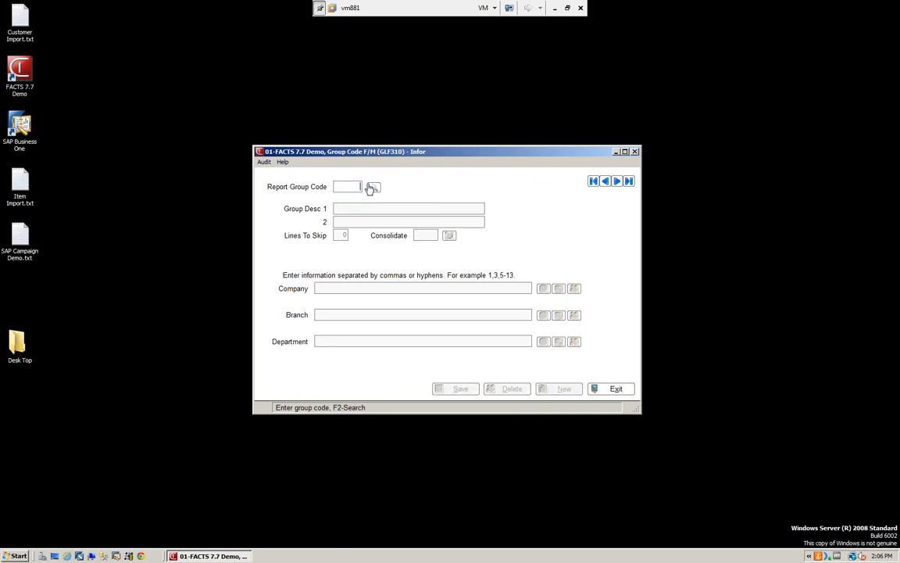
click(373, 188)
click(286, 255)
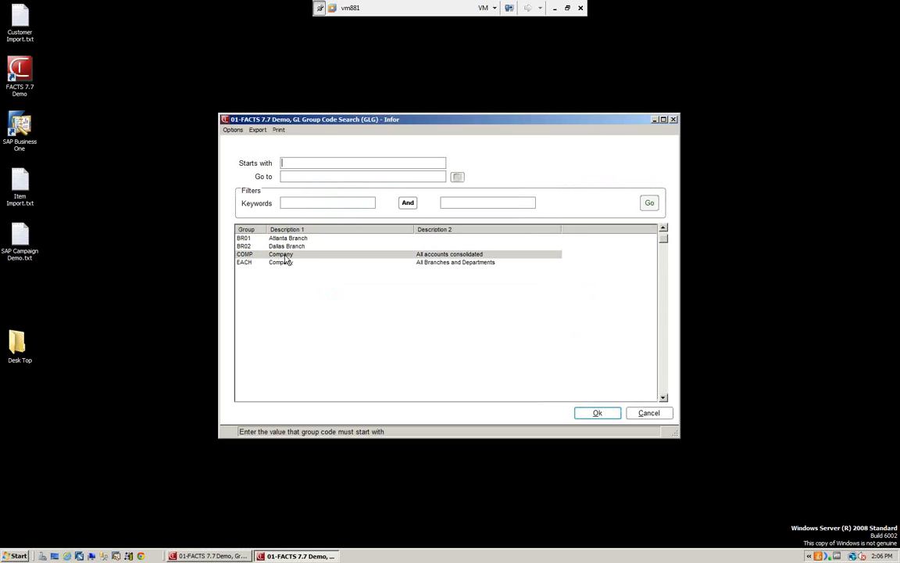
click(597, 413)
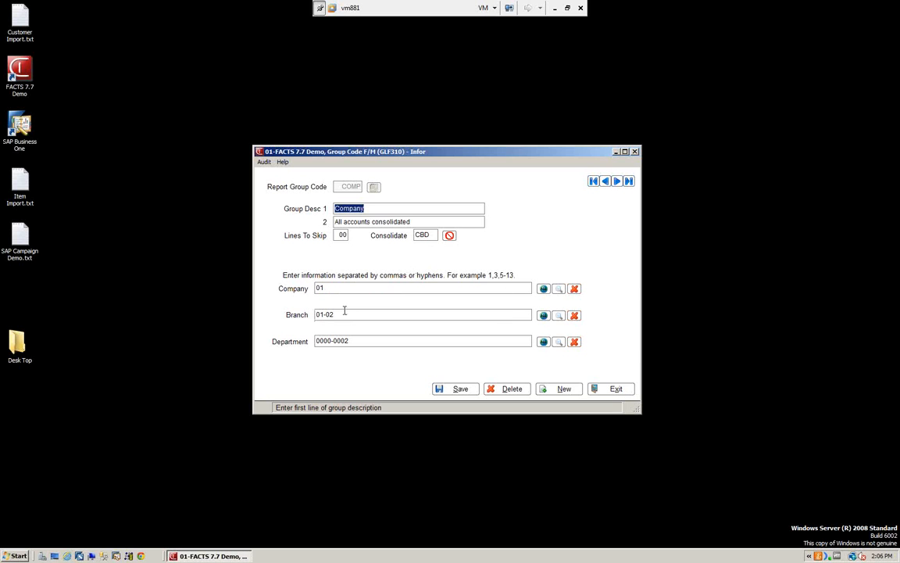
click(616, 181)
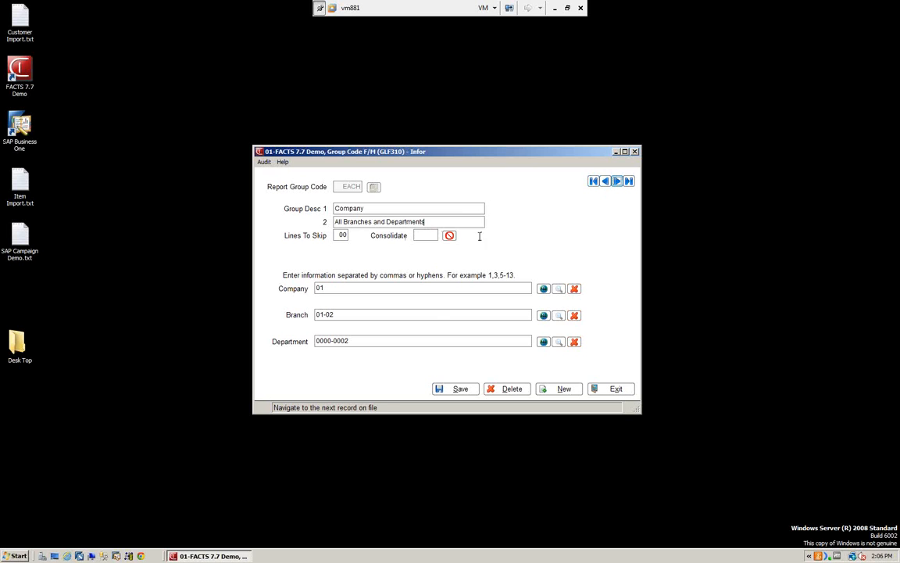
click(605, 182)
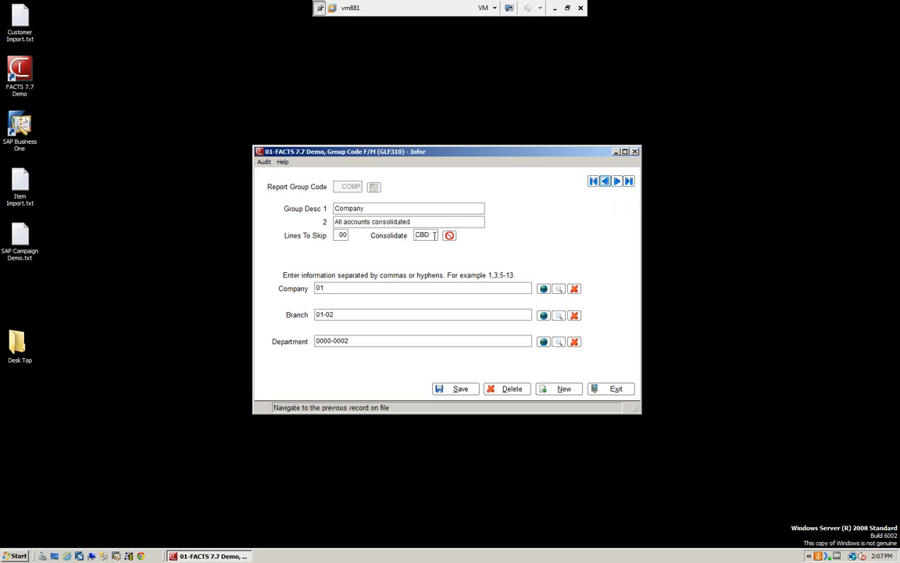
Step: Go back to group BR02, open the branch search and cancel it, and exit Report Group F/M
click(607, 186)
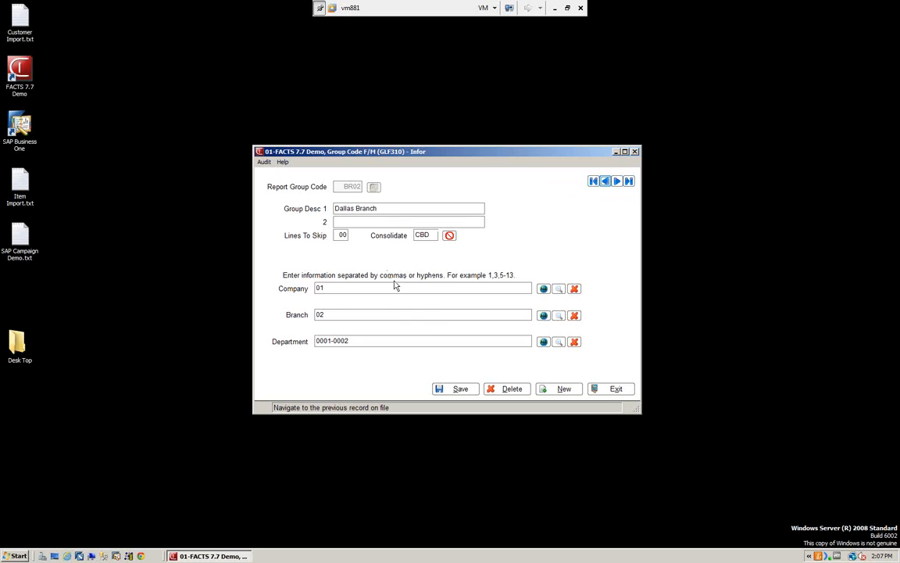
click(559, 316)
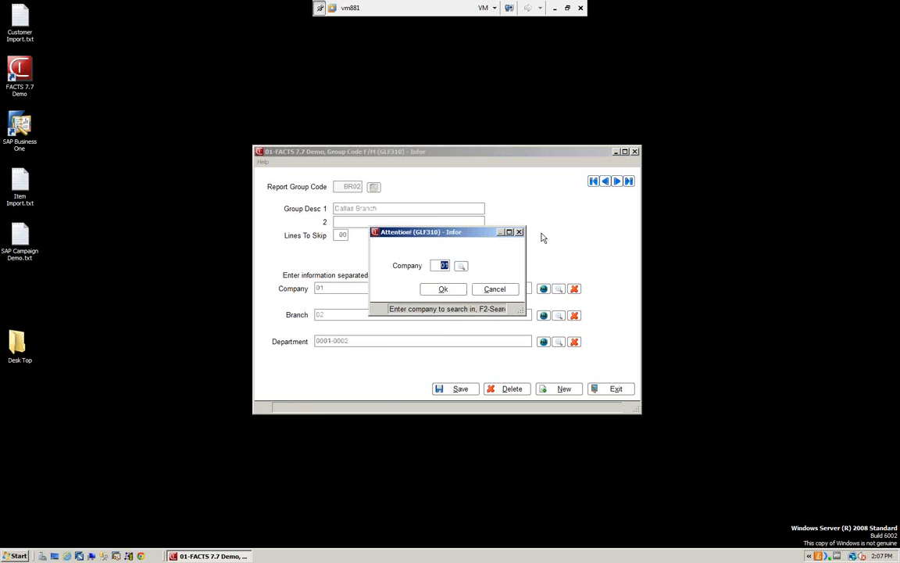
click(495, 289)
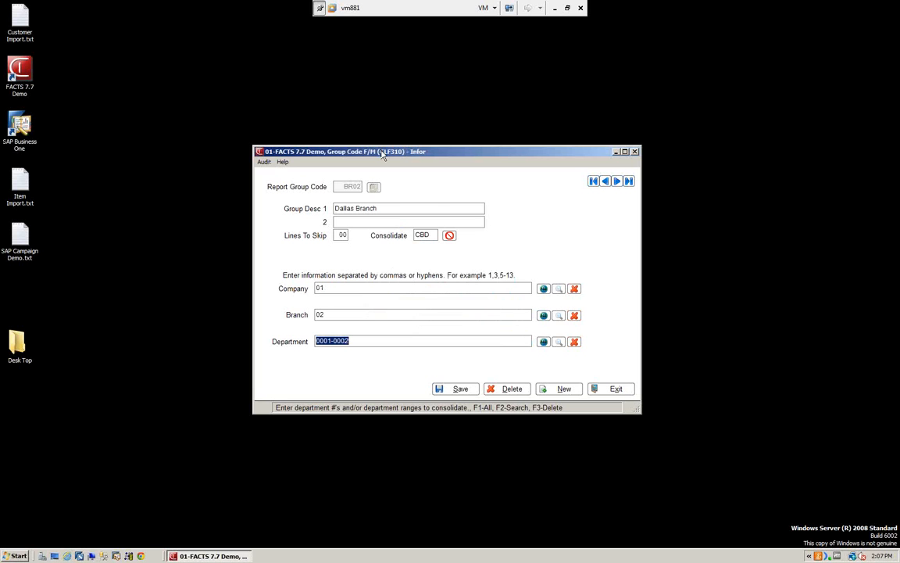
click(615, 389)
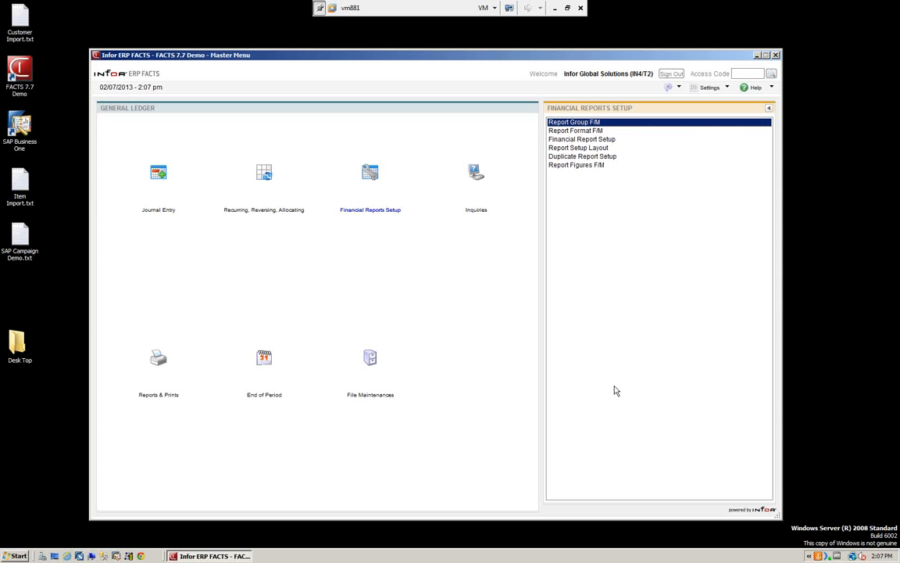
Step: Look up the report formats in Report Format F/M and load format 20, period and year-to-date with last year comparison
click(566, 131)
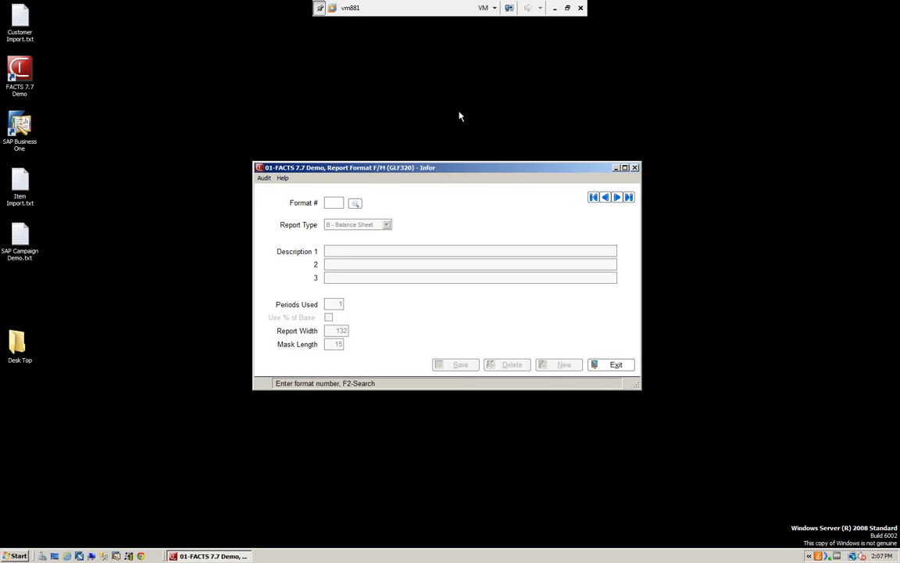
drag(494, 168, 479, 123)
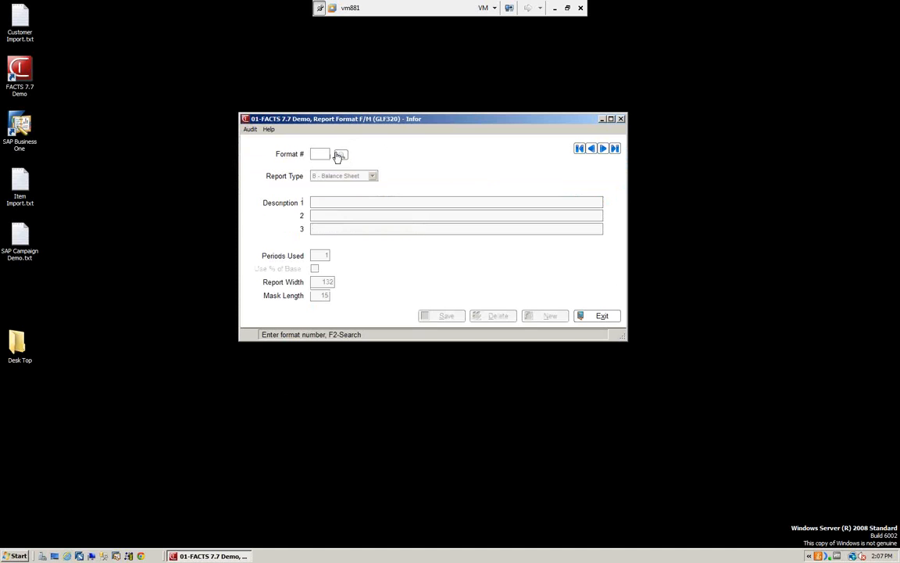
click(341, 157)
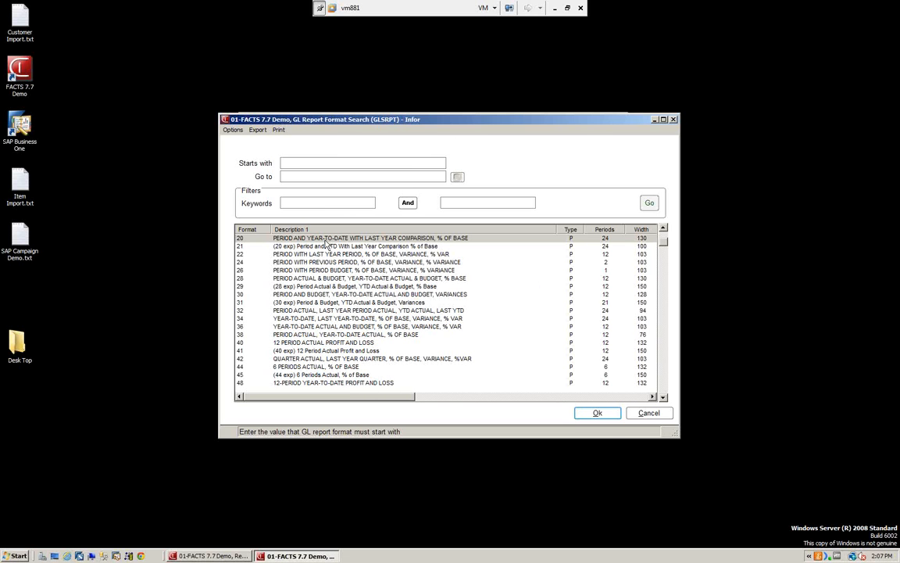
click(598, 413)
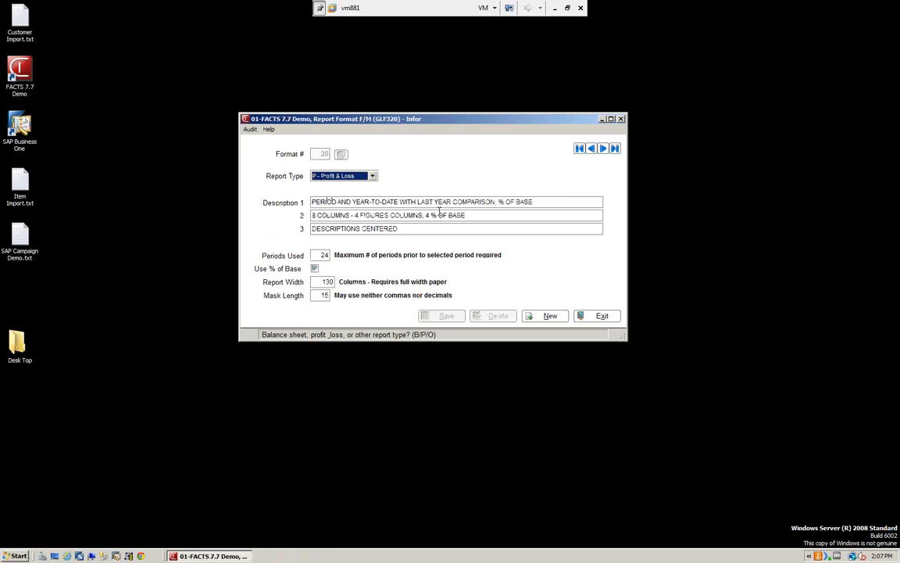
Step: Review format 20's report type options, percent-of-base setting and descriptions, and exit Report Format F/M
click(373, 176)
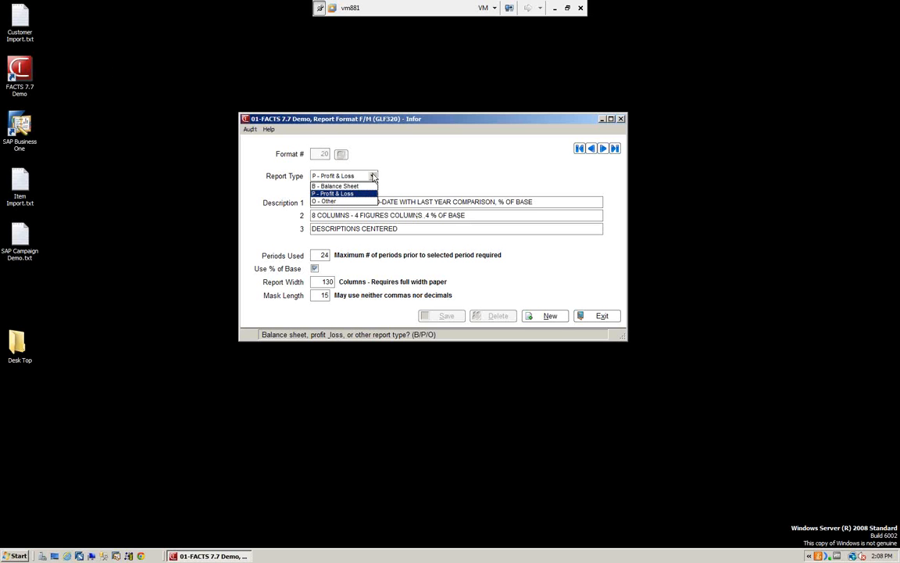
click(436, 177)
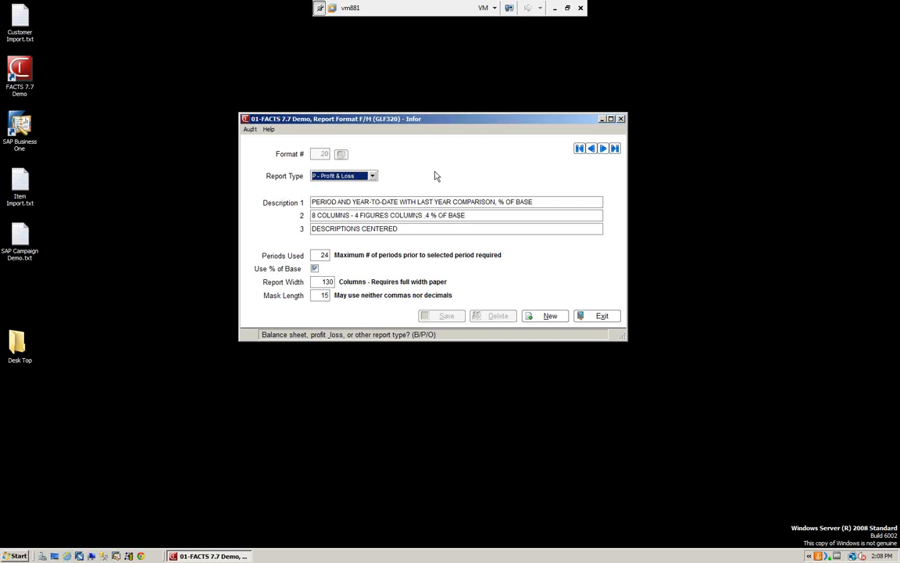
click(315, 269)
click(567, 214)
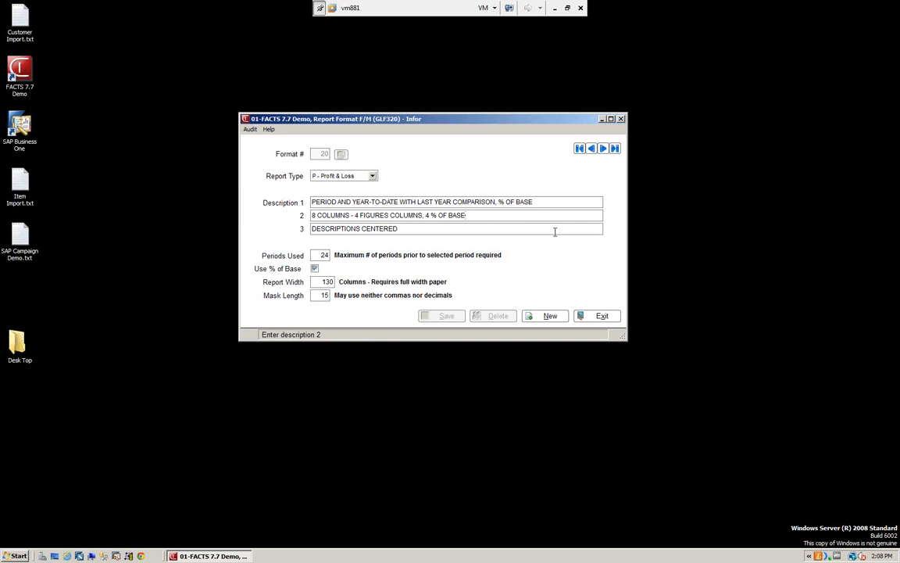
click(604, 316)
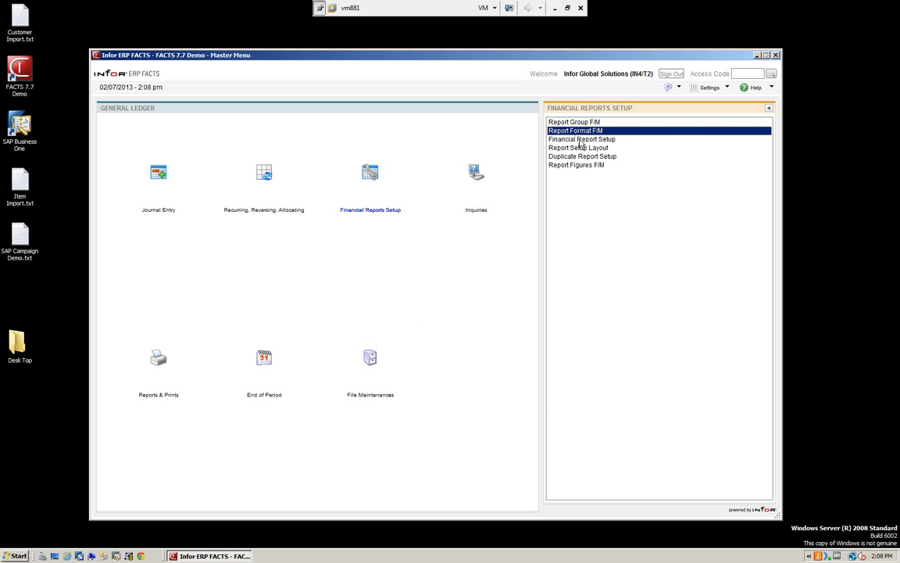
Step: Look up the existing reports in Financial Report Setup and load the profit and loss report P&L1
click(580, 141)
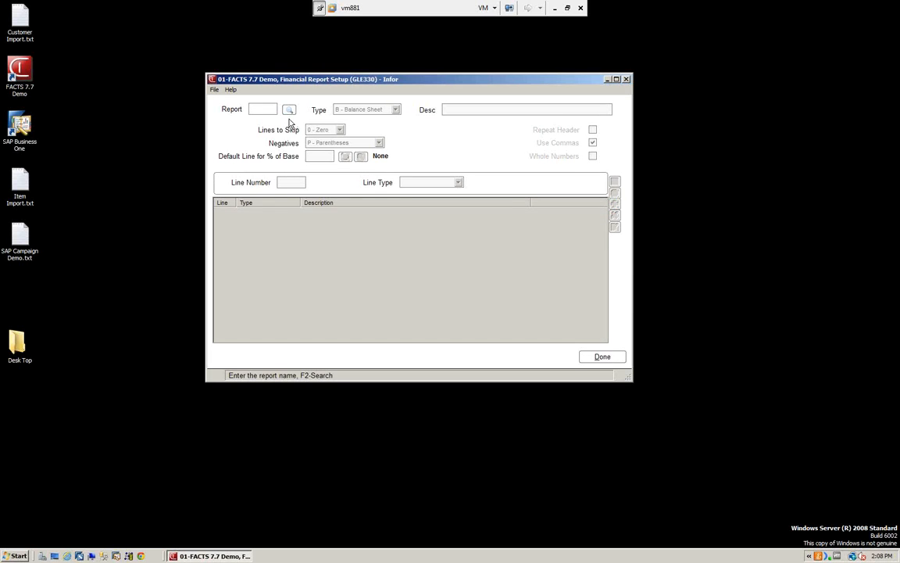
click(289, 111)
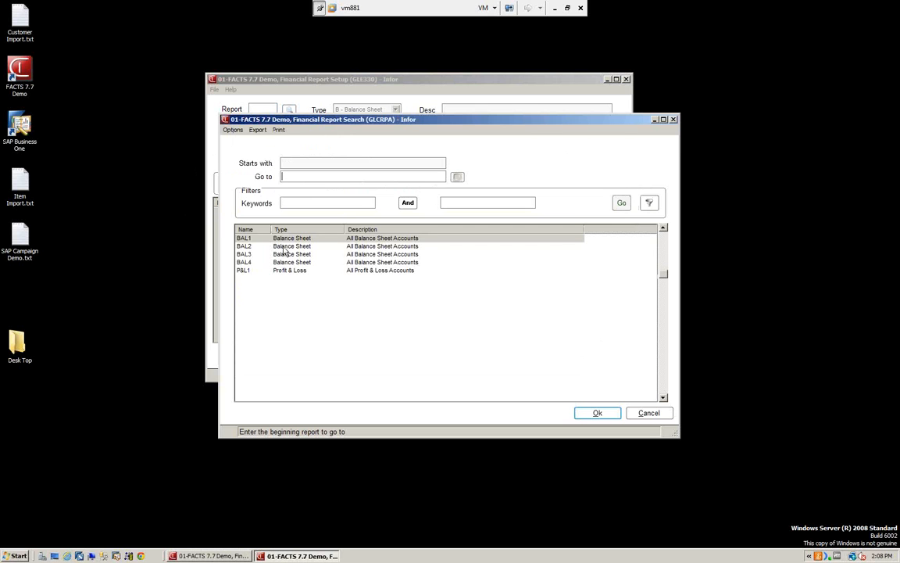
click(284, 271)
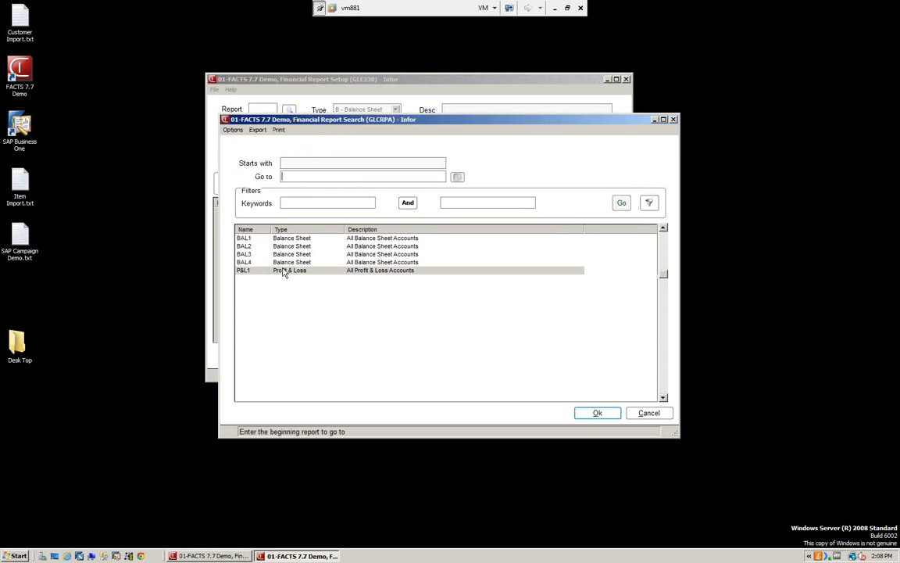
click(597, 413)
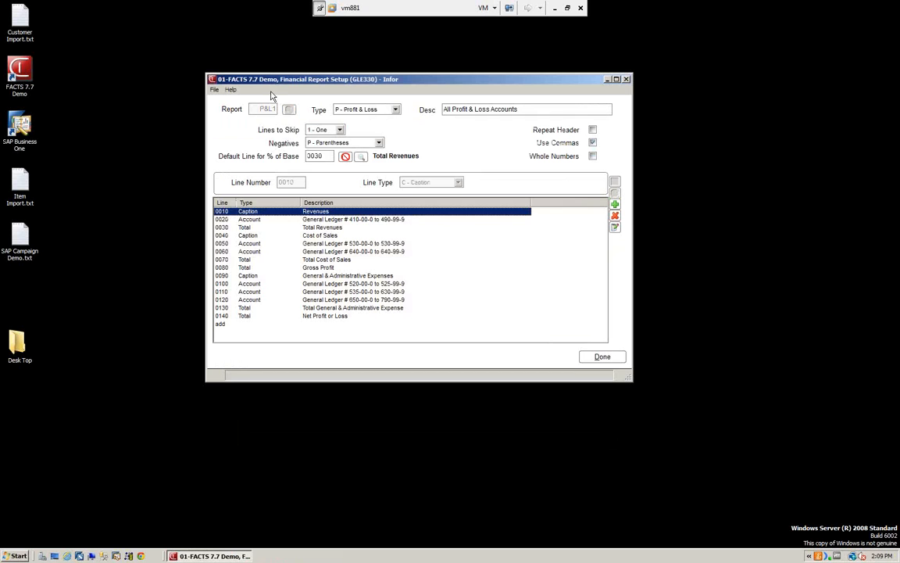
Step: Review the Type, Lines to Skip and Negatives options of report P&L1 without changing them, and close the report
click(396, 112)
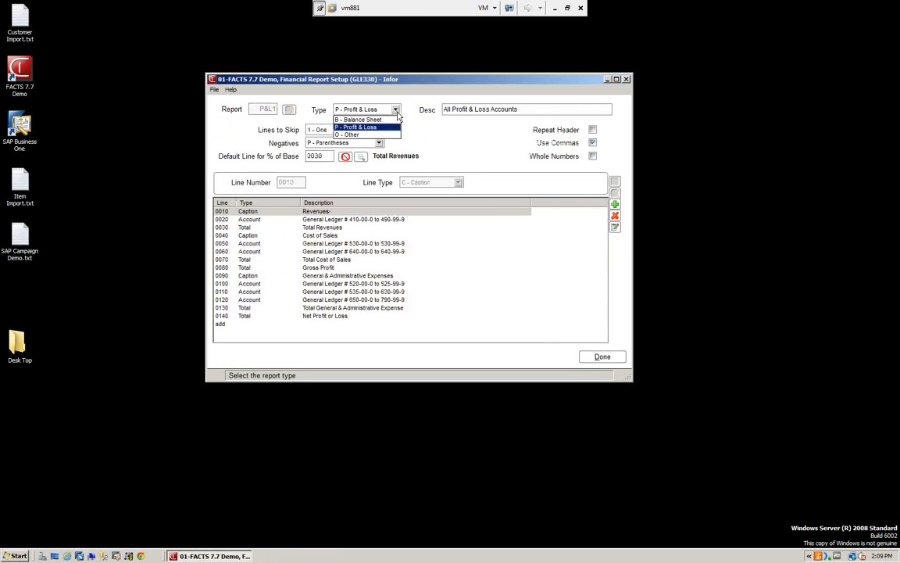
click(370, 126)
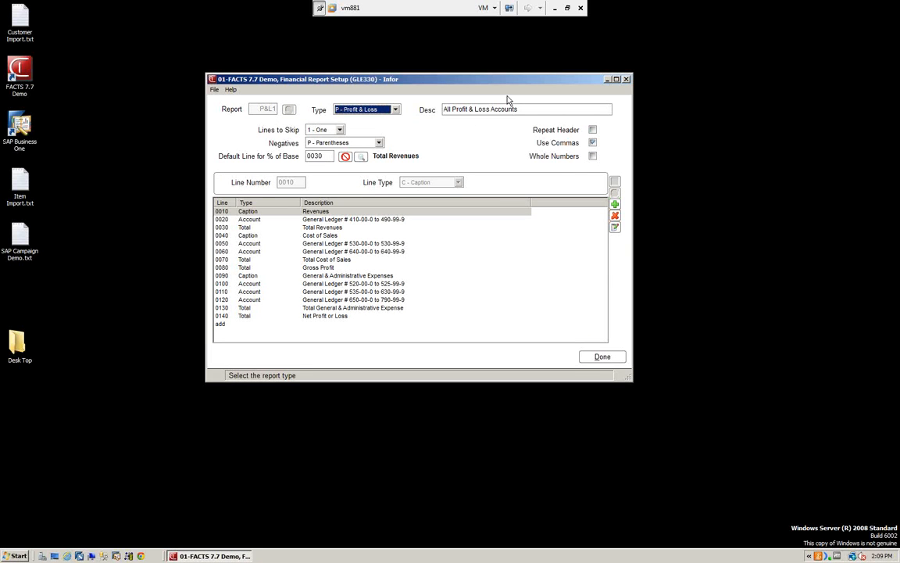
click(340, 130)
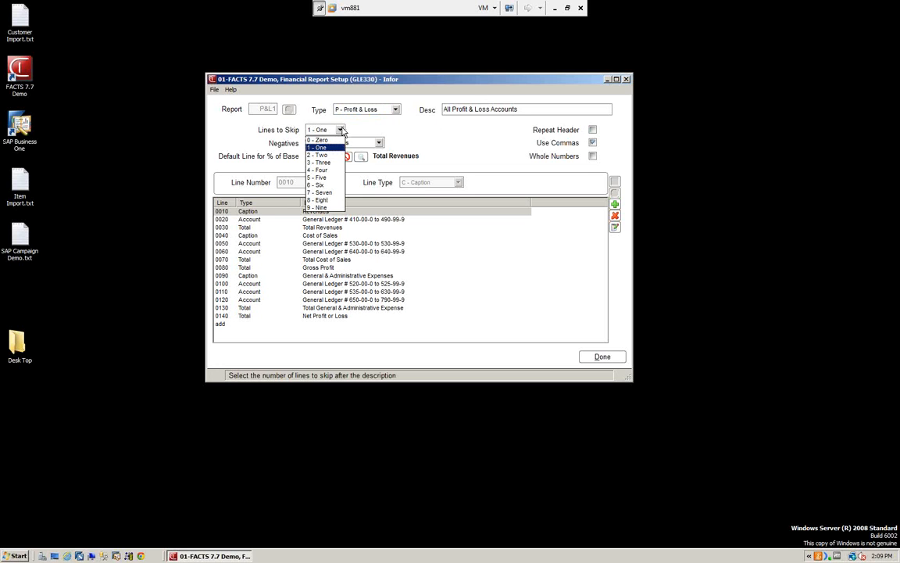
click(327, 148)
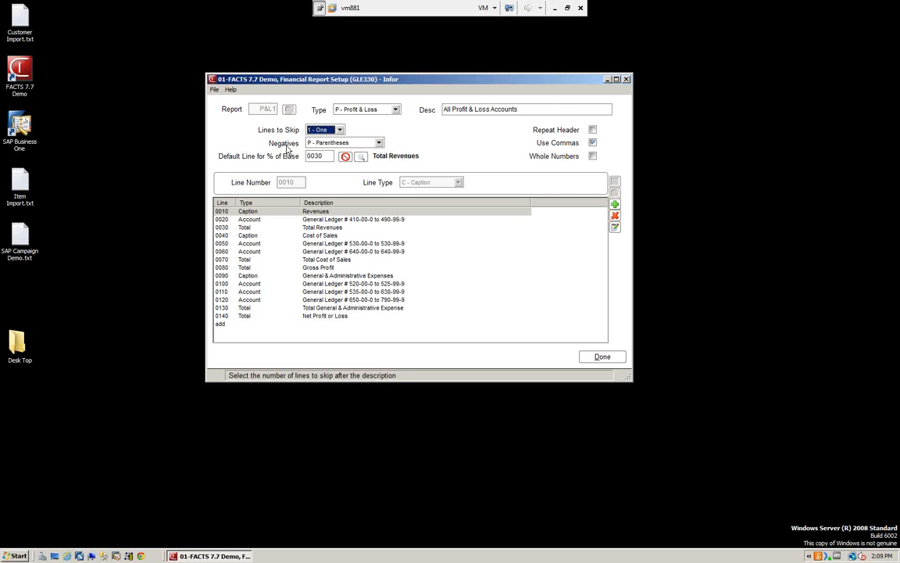
click(380, 144)
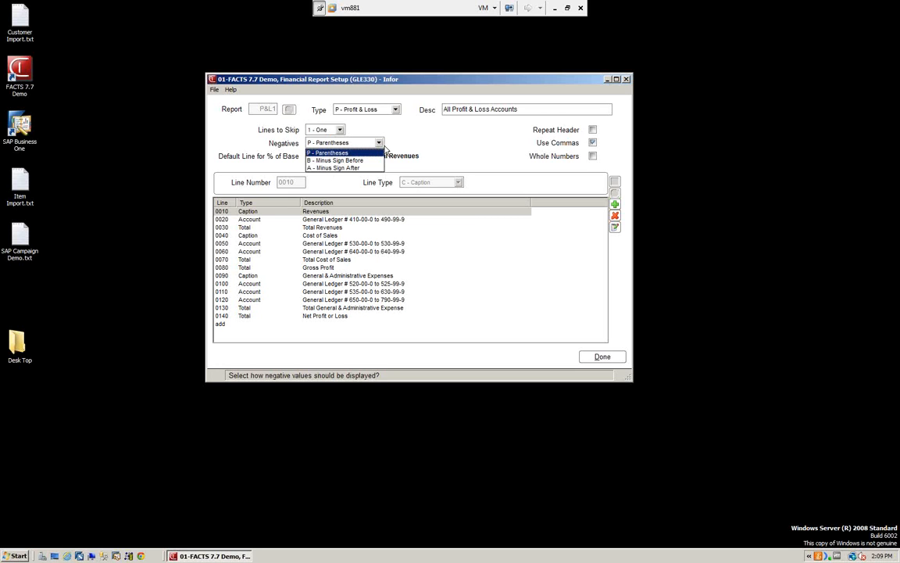
click(302, 142)
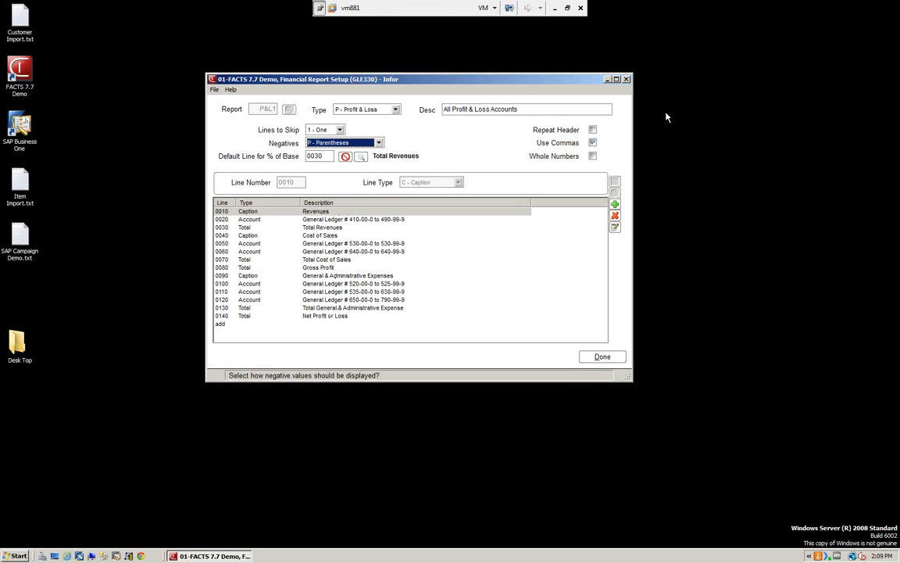
click(603, 358)
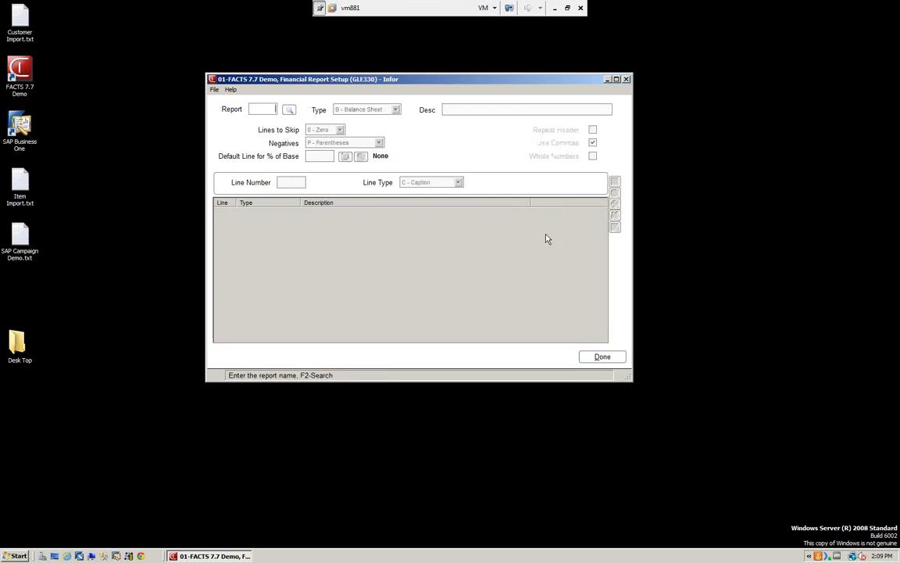
Step: Exit Financial Report Setup, open the end-of-period Financial Reports program and choose report group BR01, Atlanta Branch
click(604, 358)
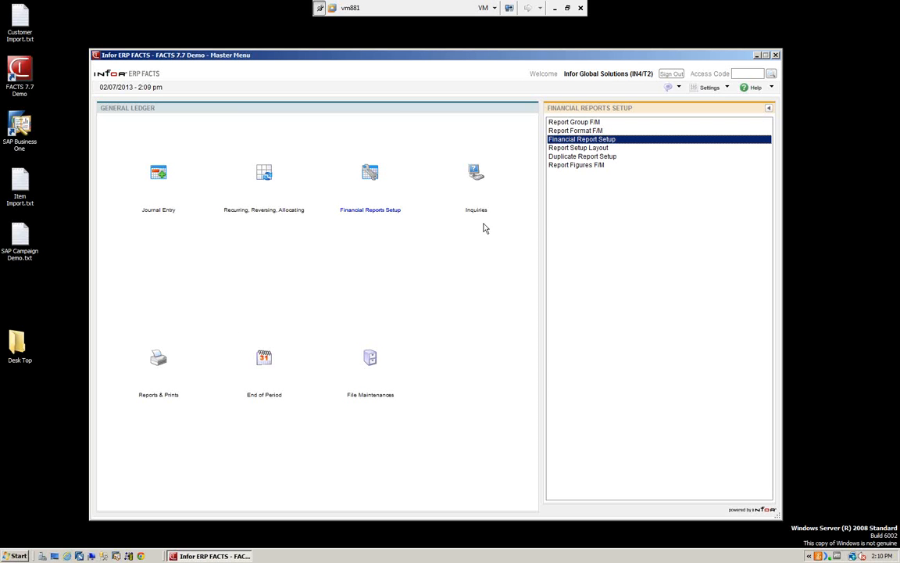
click(265, 377)
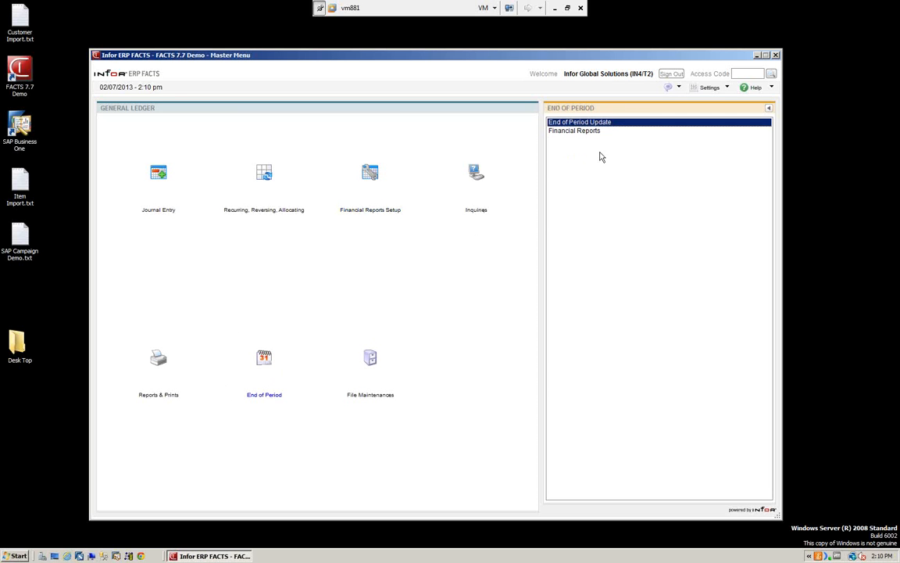
double_click(579, 131)
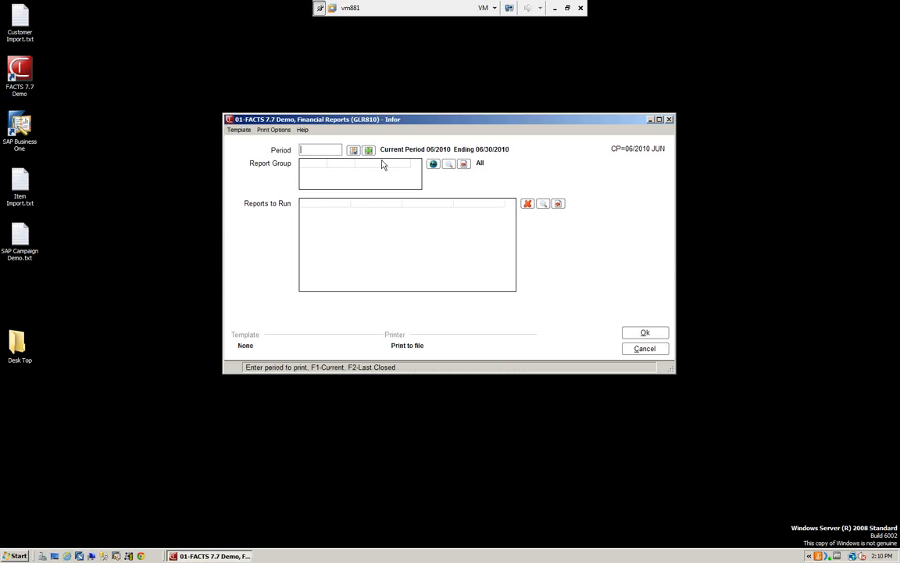
click(450, 166)
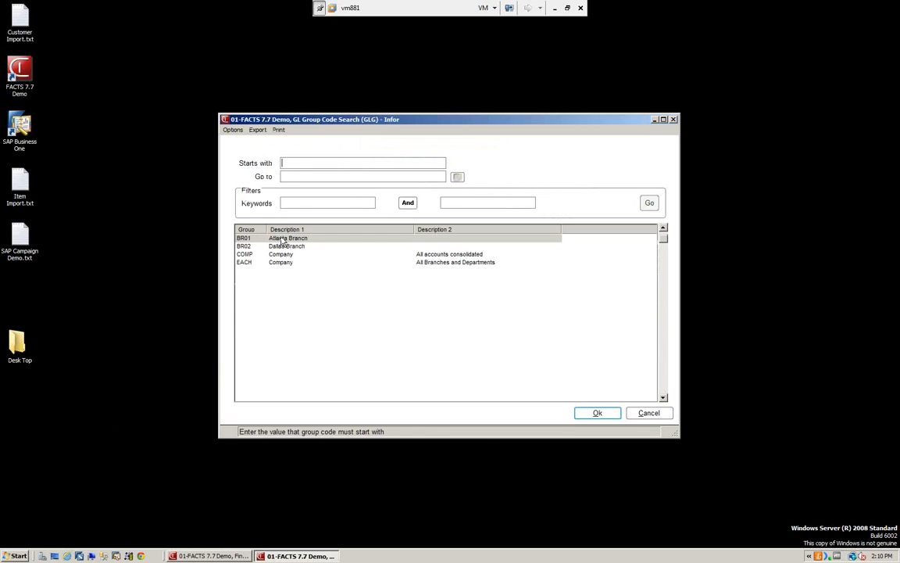
click(597, 413)
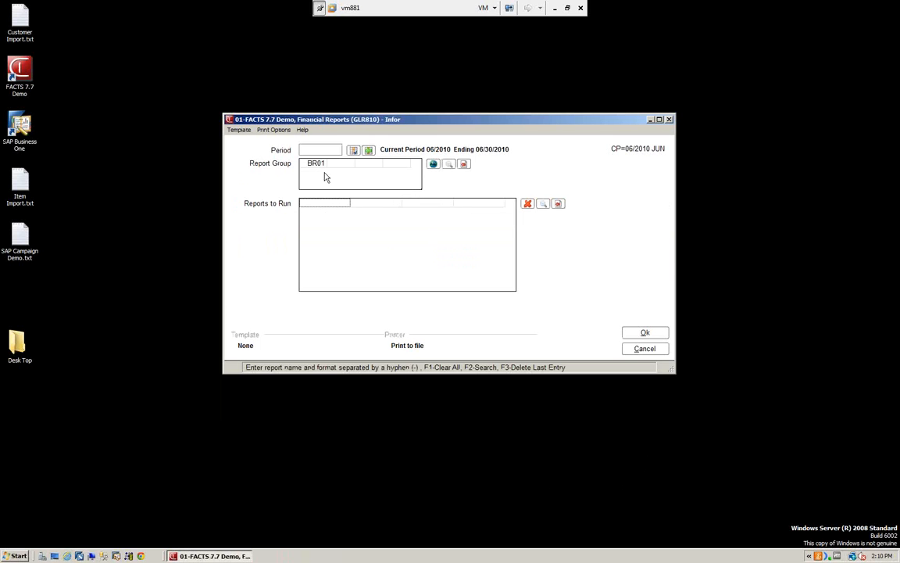
Step: Add report P&L1 with format 20, period and year-to-date with last year comparison, to the reports to run, and run it
click(542, 206)
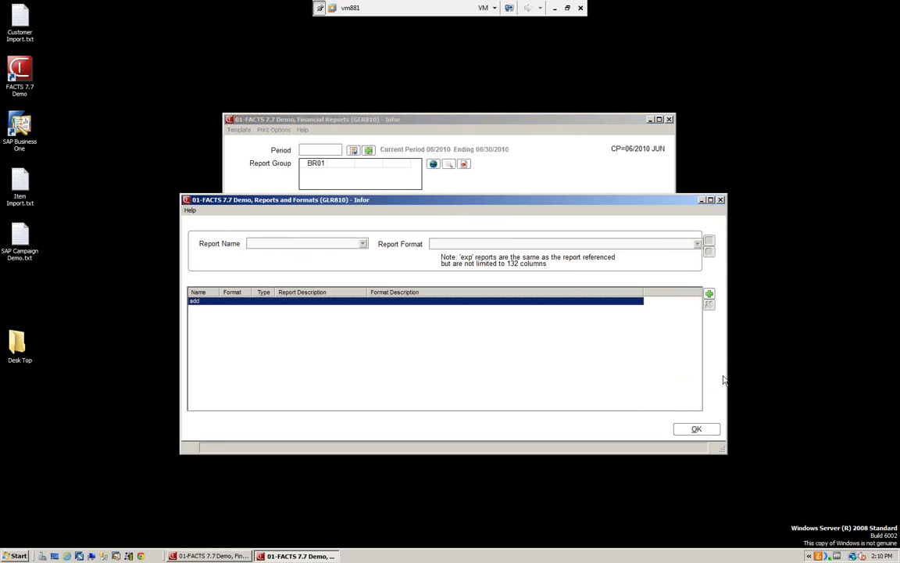
click(709, 295)
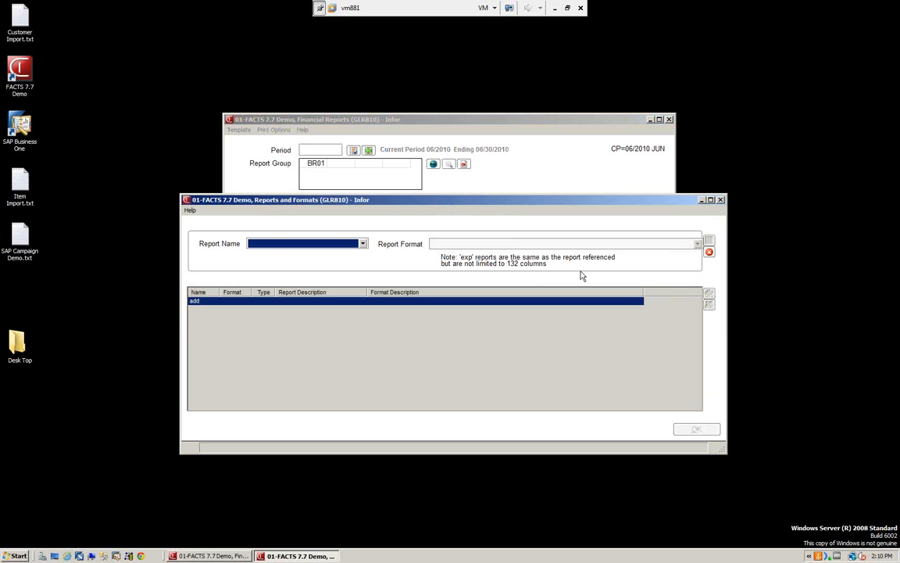
click(365, 248)
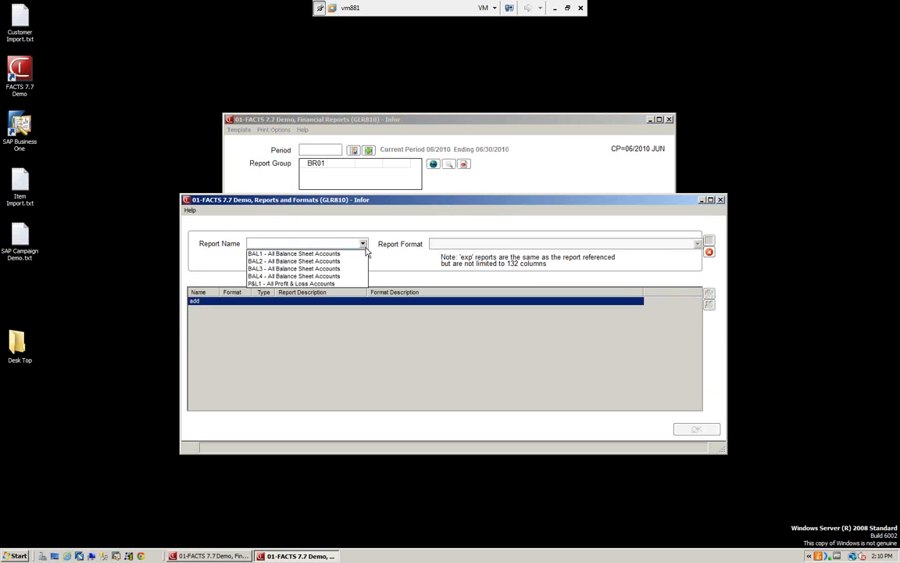
click(291, 283)
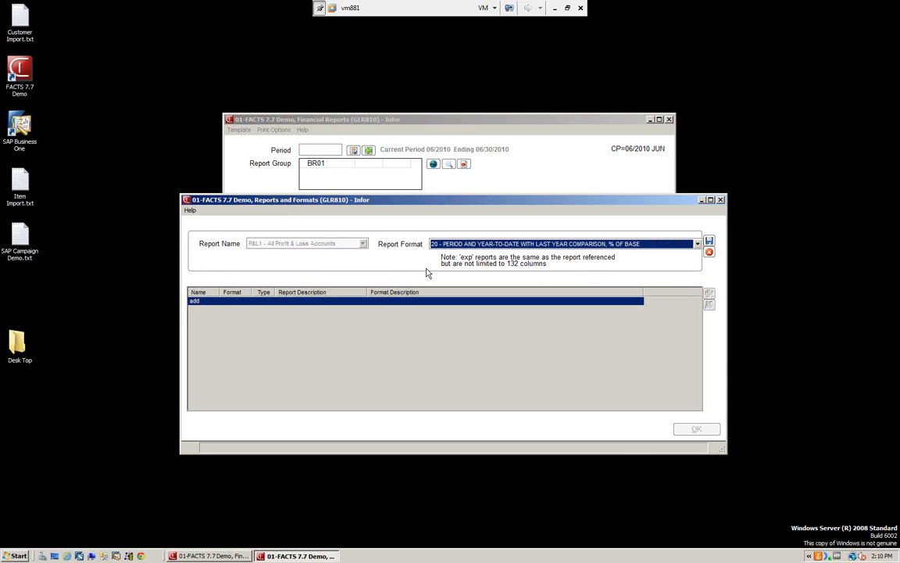
click(709, 244)
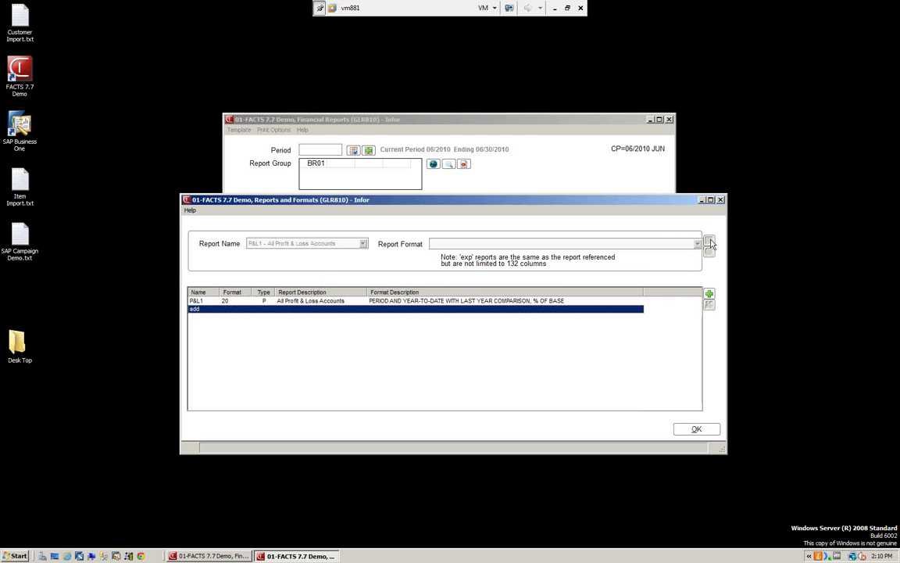
click(697, 431)
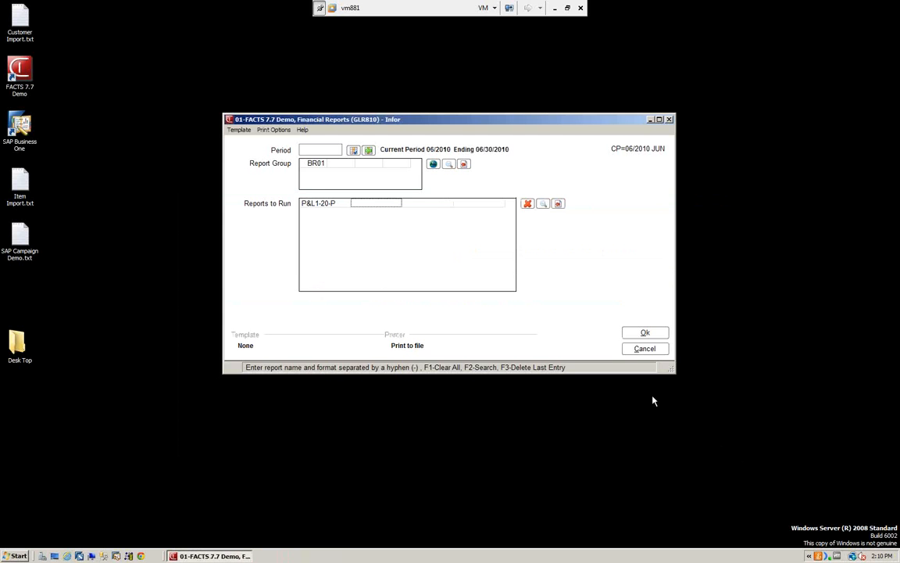
click(645, 333)
click(461, 283)
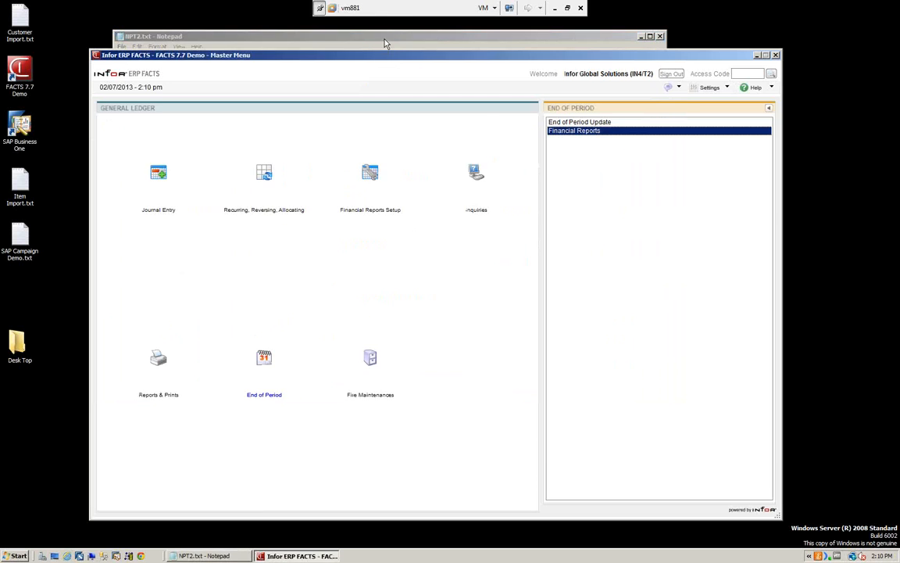
Step: Move the generated report aside and open Financial Report Setup next to it
drag(384, 43, 601, 31)
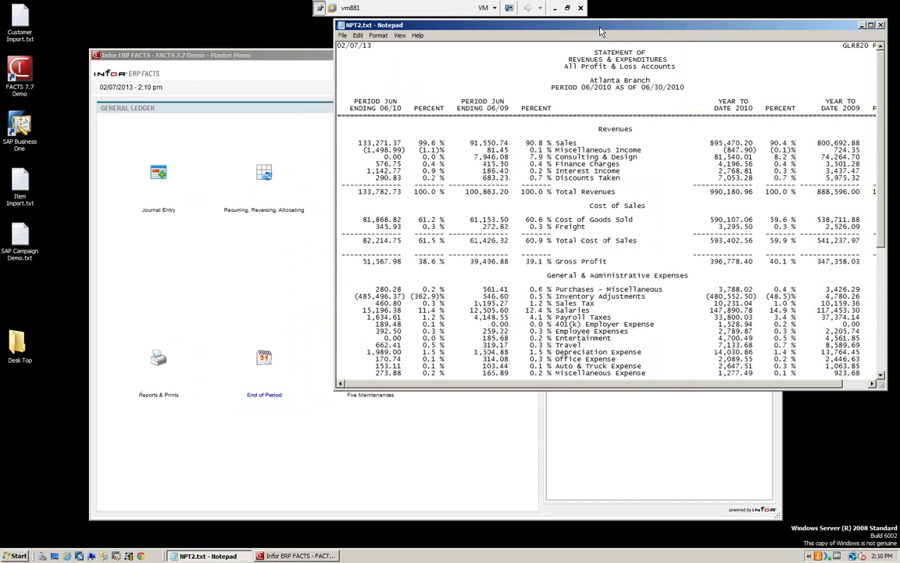
click(267, 62)
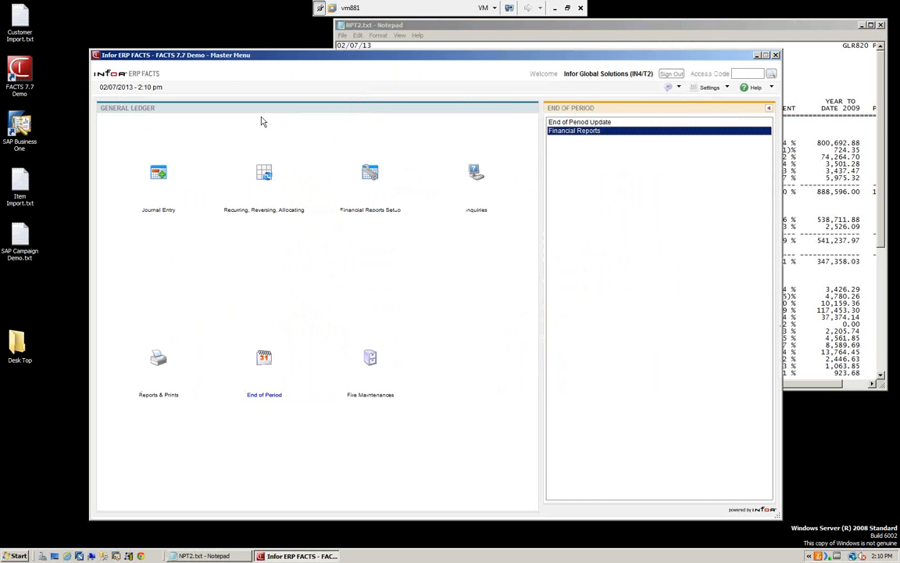
click(364, 172)
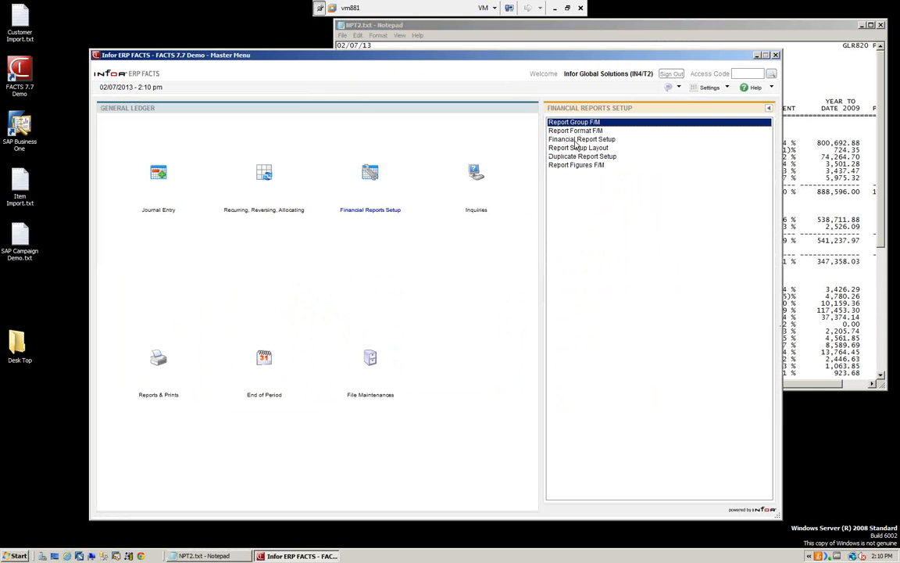
double_click(575, 139)
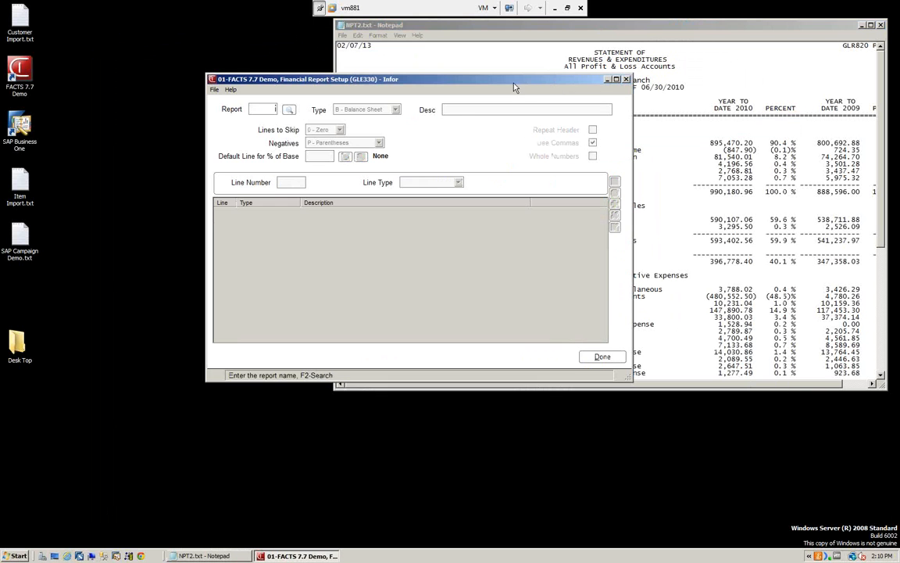
drag(514, 88, 358, 164)
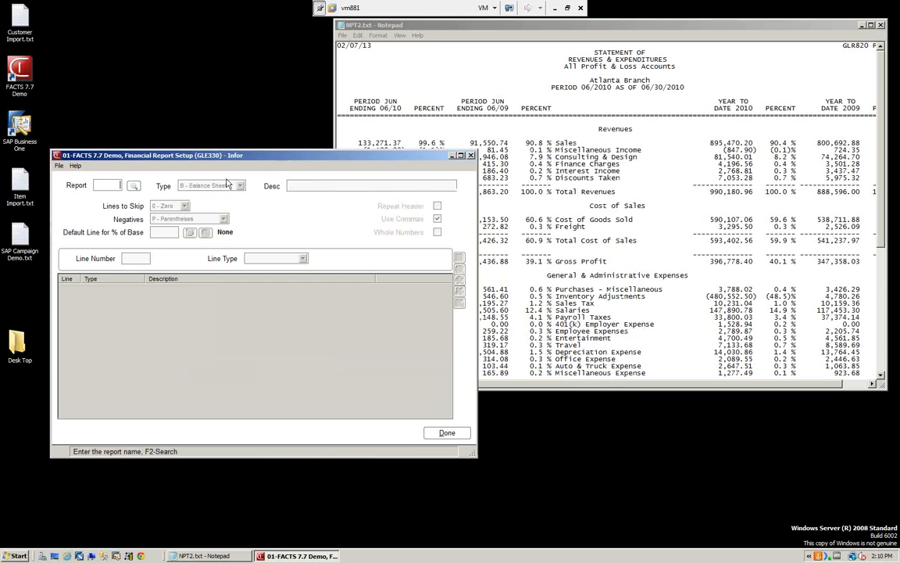
Step: Load the profit and loss report P&L1 in Financial Report Setup and arrange its window beside the generated report
click(133, 186)
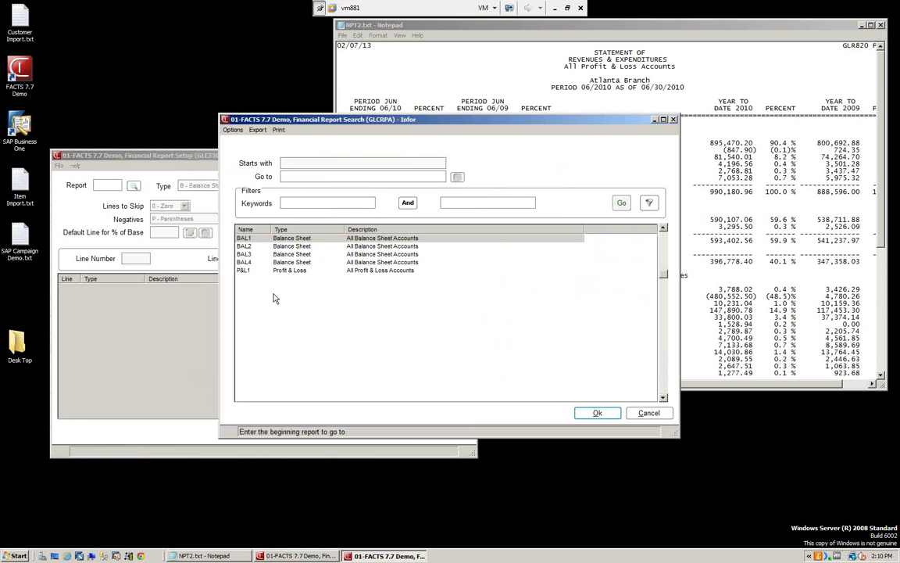
click(294, 271)
click(600, 415)
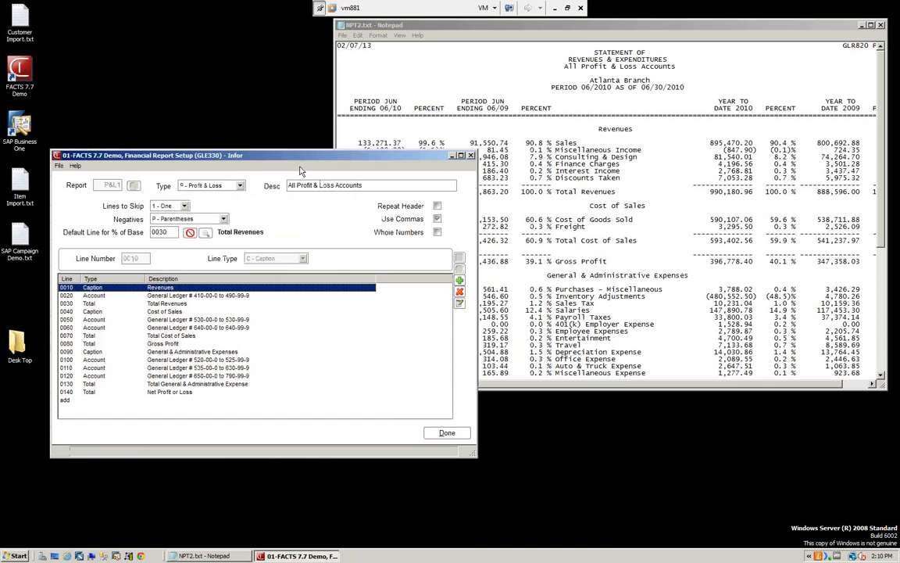
drag(298, 169, 279, 186)
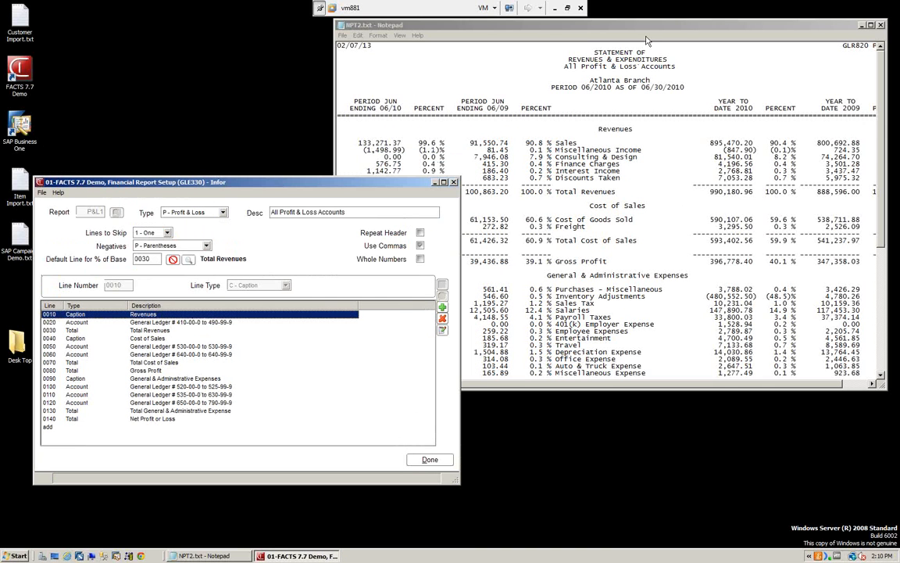
mouse_move(653, 35)
mouse_down()
mouse_move(690, 21)
mouse_move(662, 37)
mouse_up()
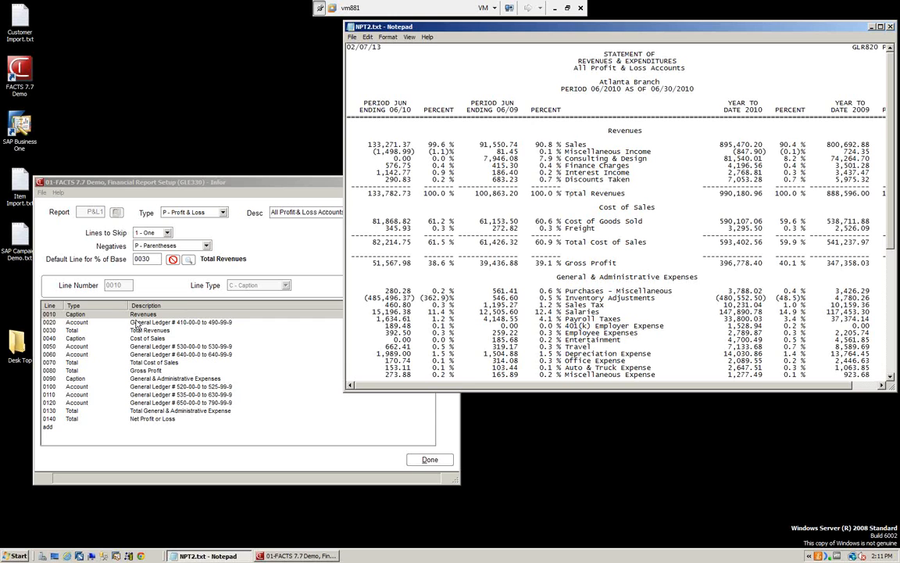
Step: Compare P&L1 setup lines 0010 through 0080, from the Revenues caption to the Gross Profit total, with the generated report
click(125, 286)
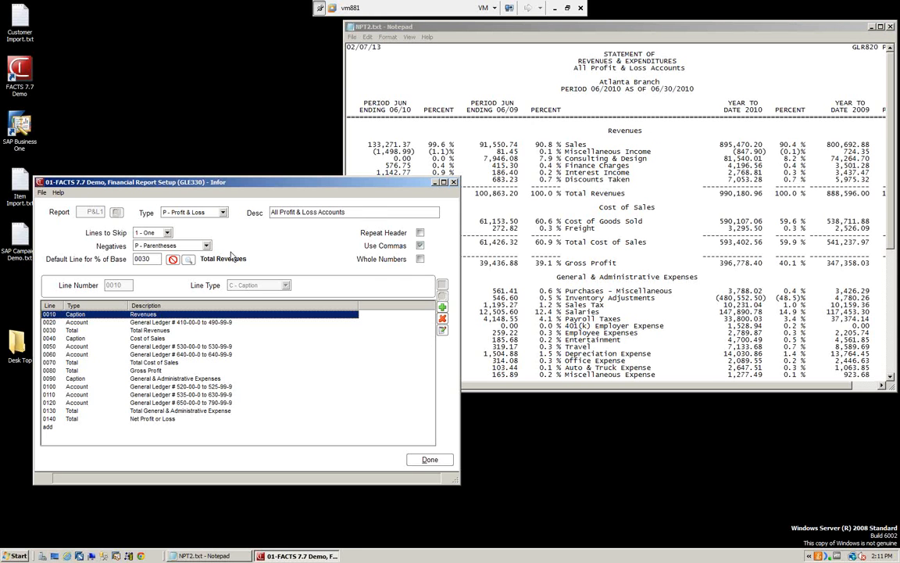
click(137, 323)
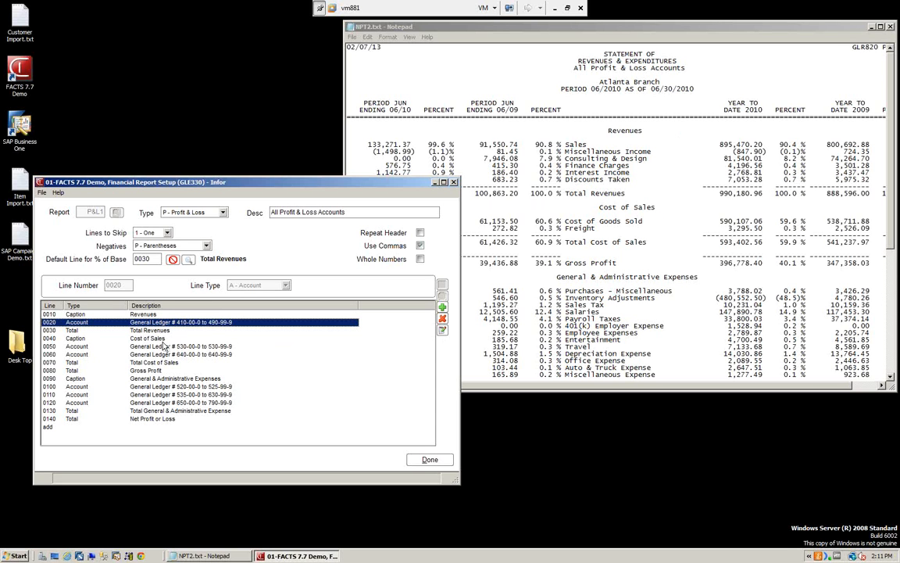
click(73, 339)
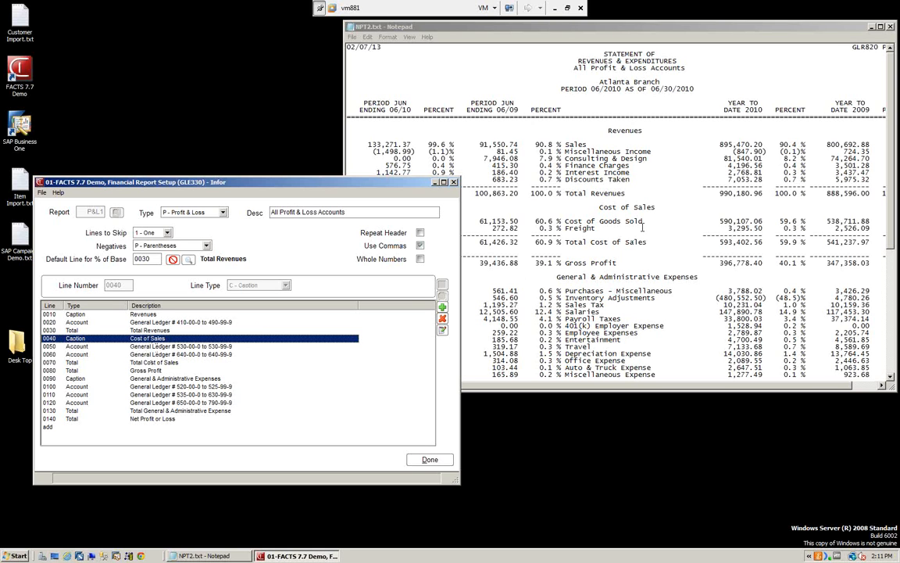
click(77, 348)
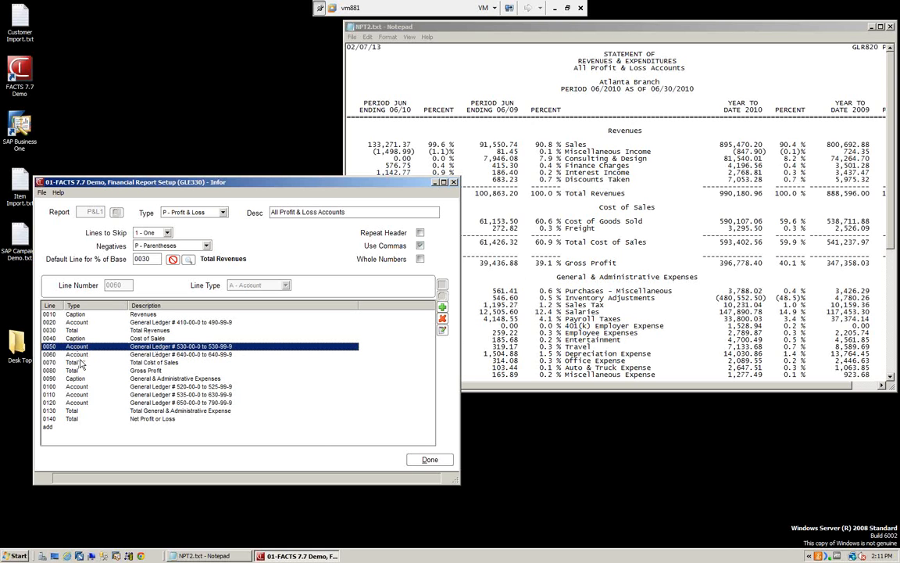
click(81, 356)
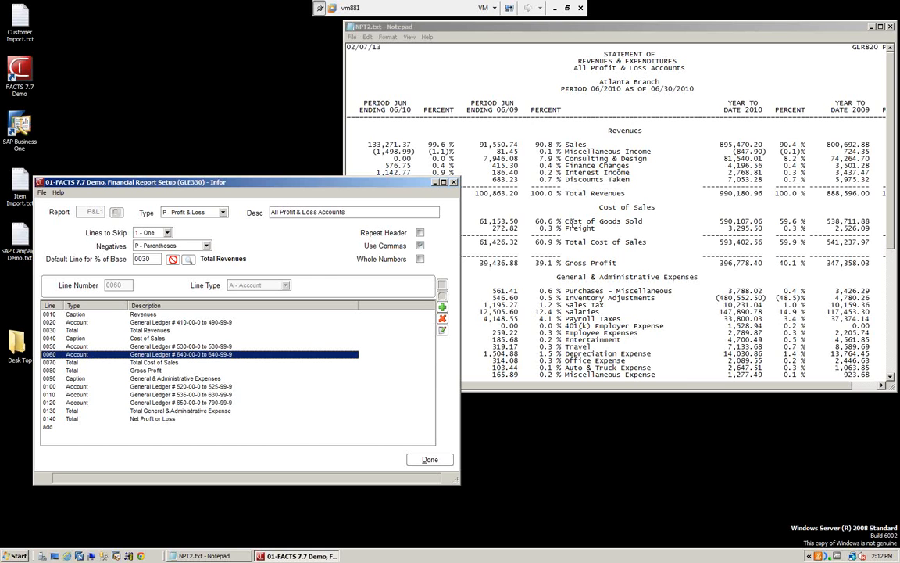
click(72, 364)
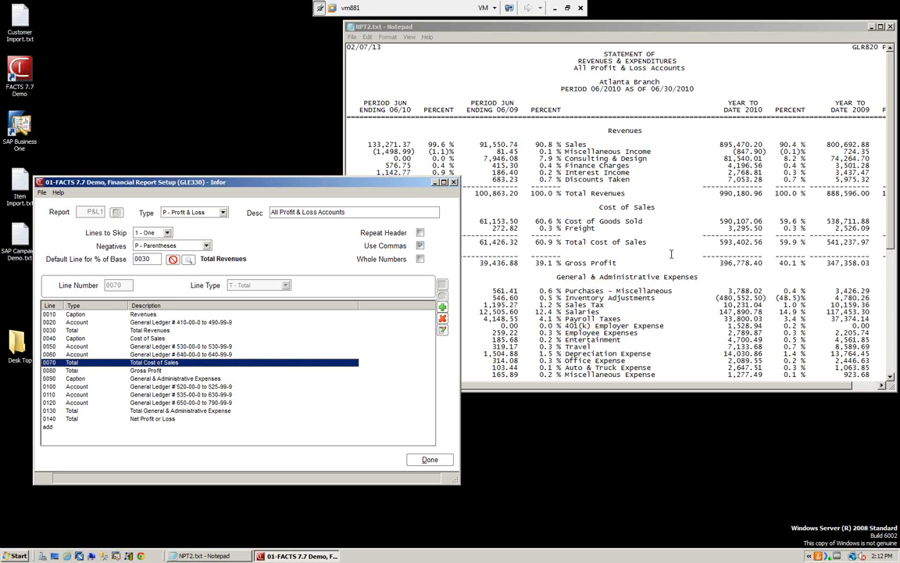
click(71, 372)
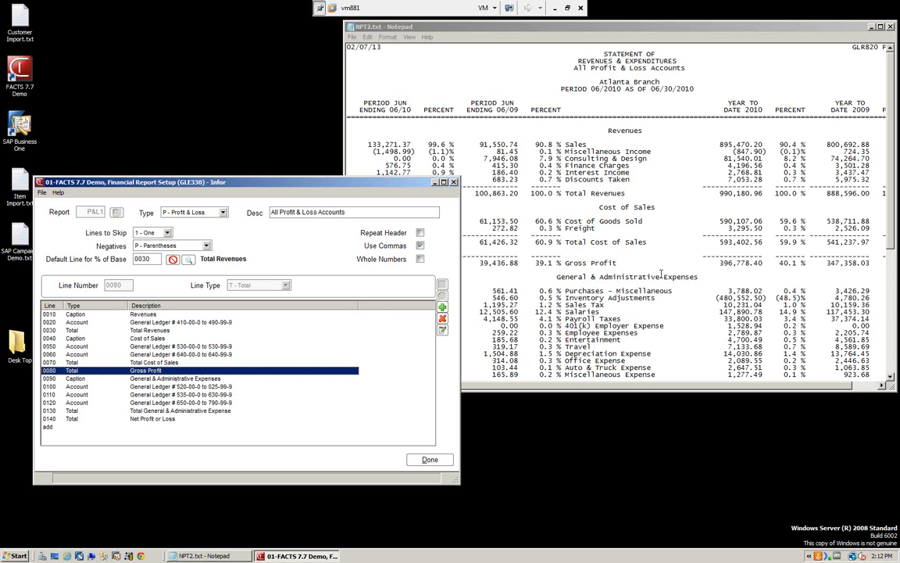
Step: Compare the General & Administrative Expenses caption, line 0090, with the expense section of the generated report, and return to the report's beginning
drag(890, 223, 891, 345)
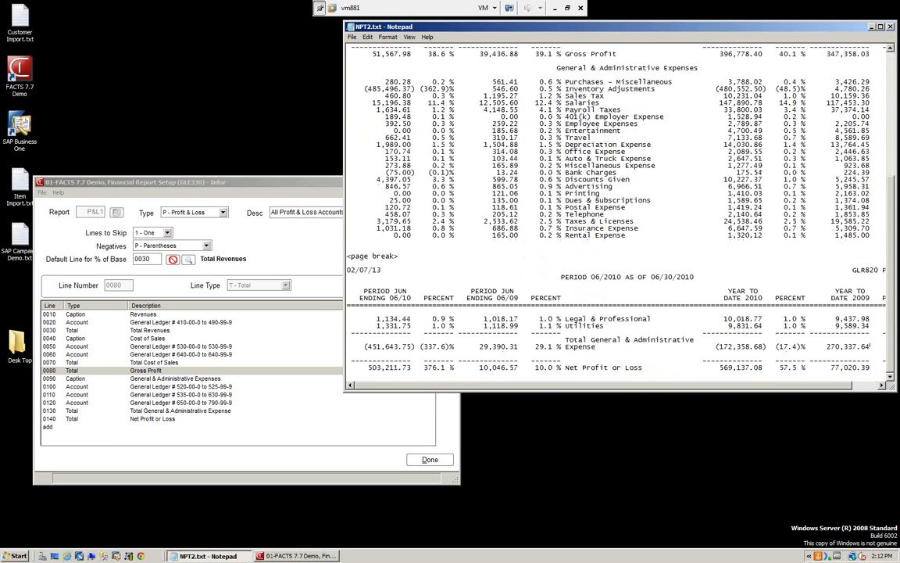
click(138, 379)
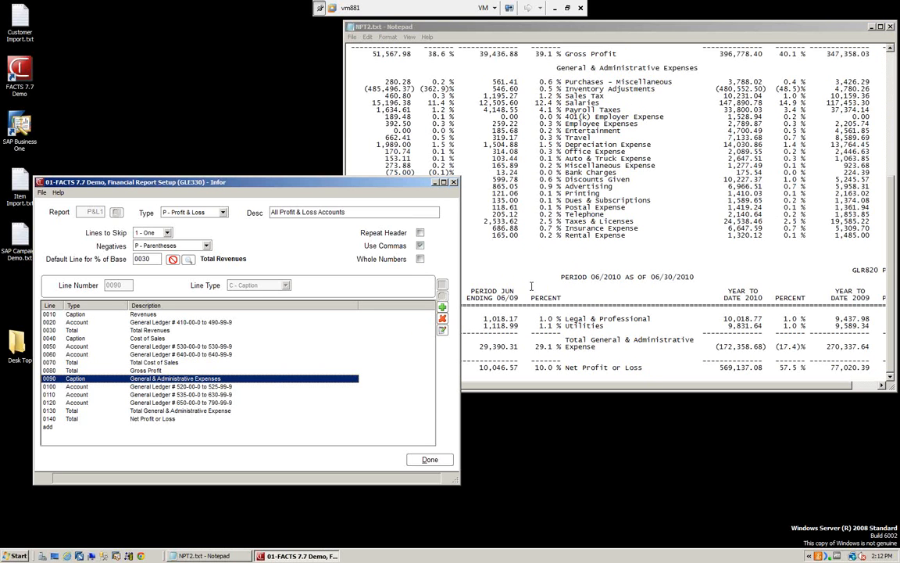
click(895, 273)
scroll(617, 211, up, 10)
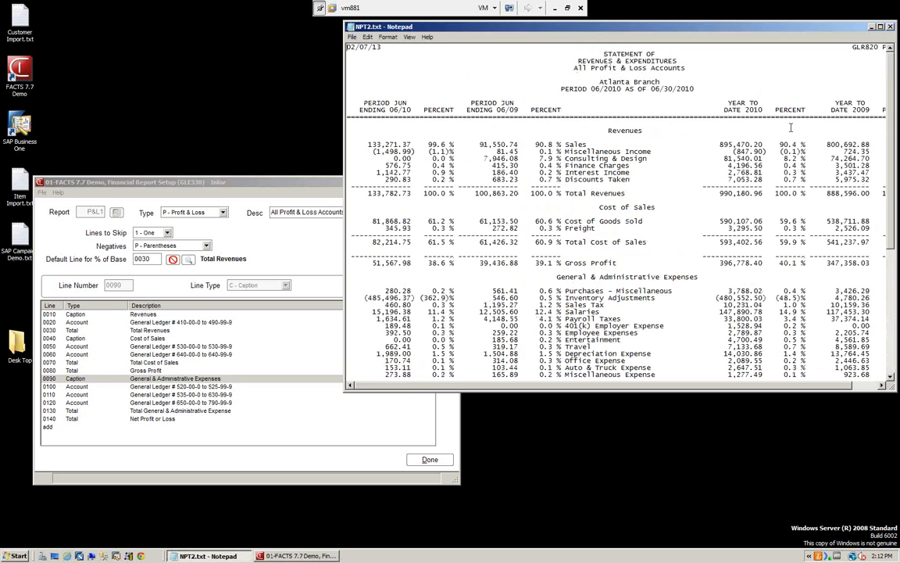
Step: Open the Revenues caption line 0010 of P&L1, review its caption, line skip and centering settings, and close it unchanged
click(248, 193)
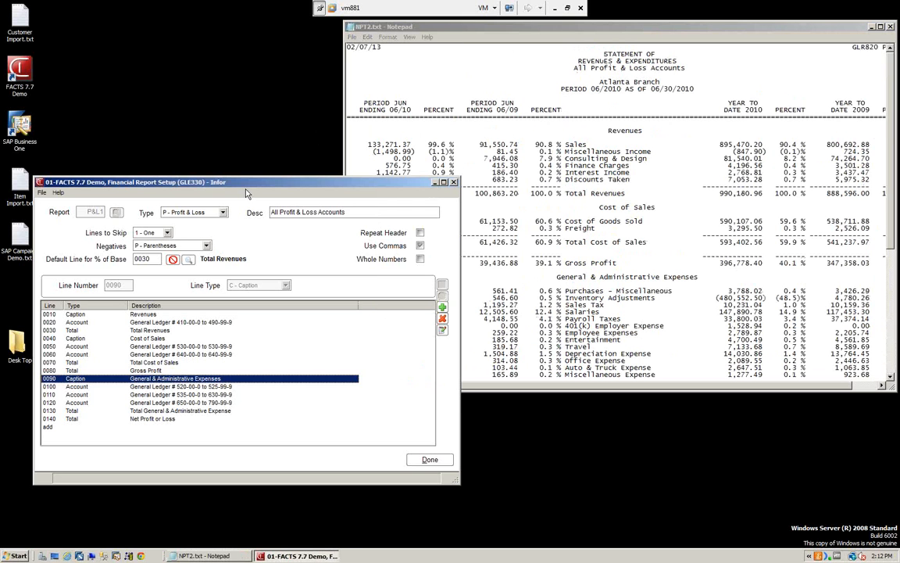
click(80, 315)
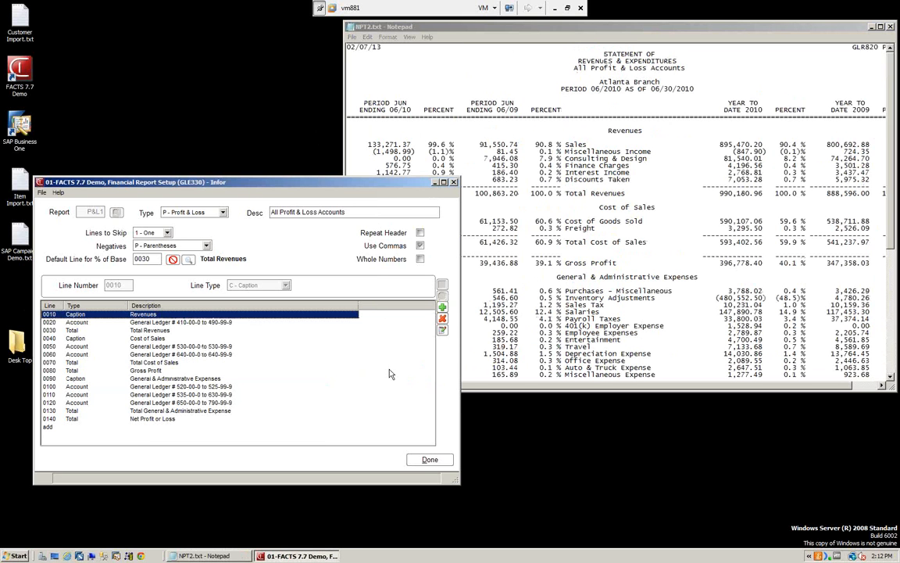
click(442, 331)
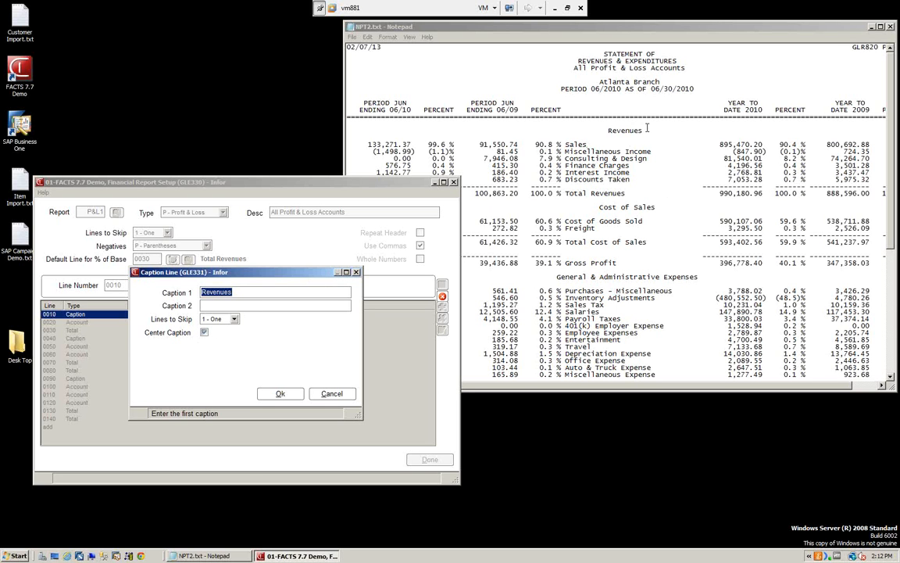
click(279, 395)
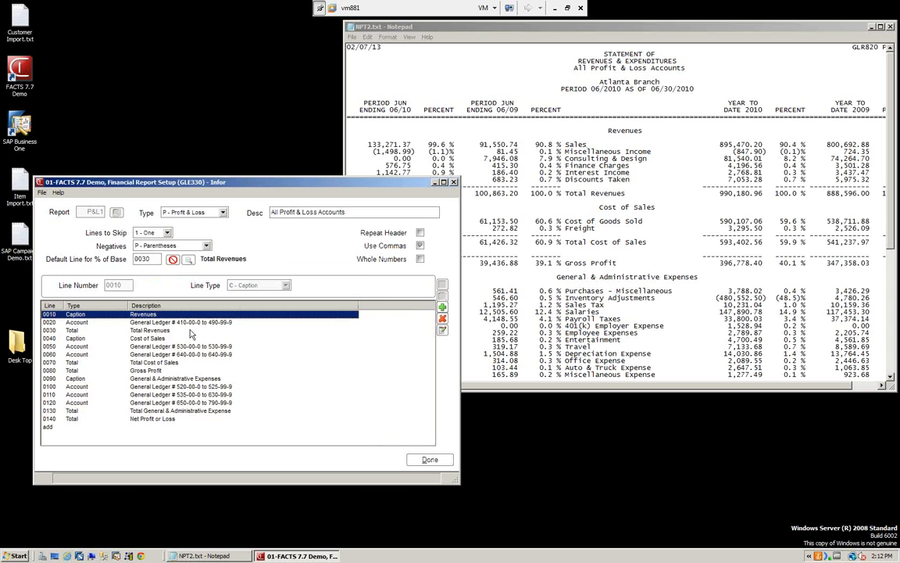
Step: Review account line 0020's account range, percent base, sign and total group settings against the generated report, and accept the line
click(142, 323)
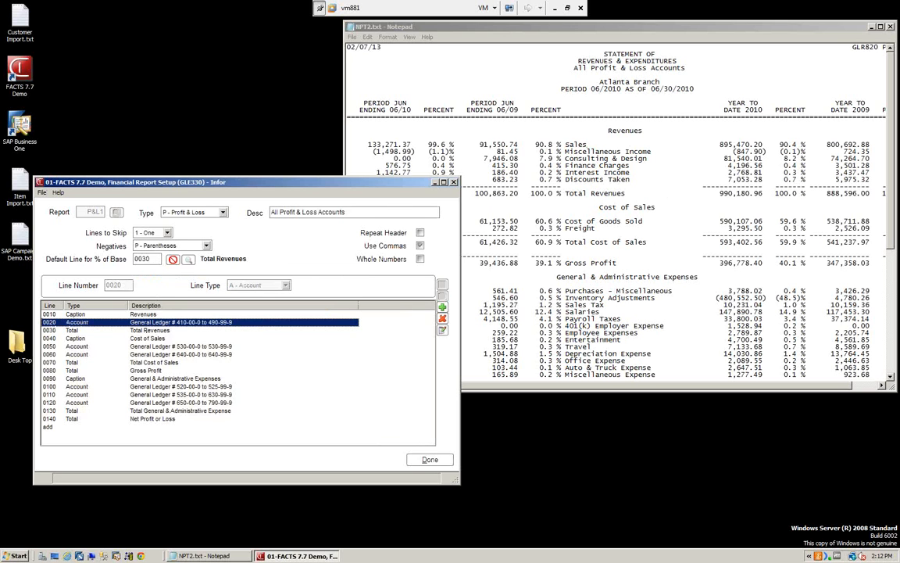
click(444, 331)
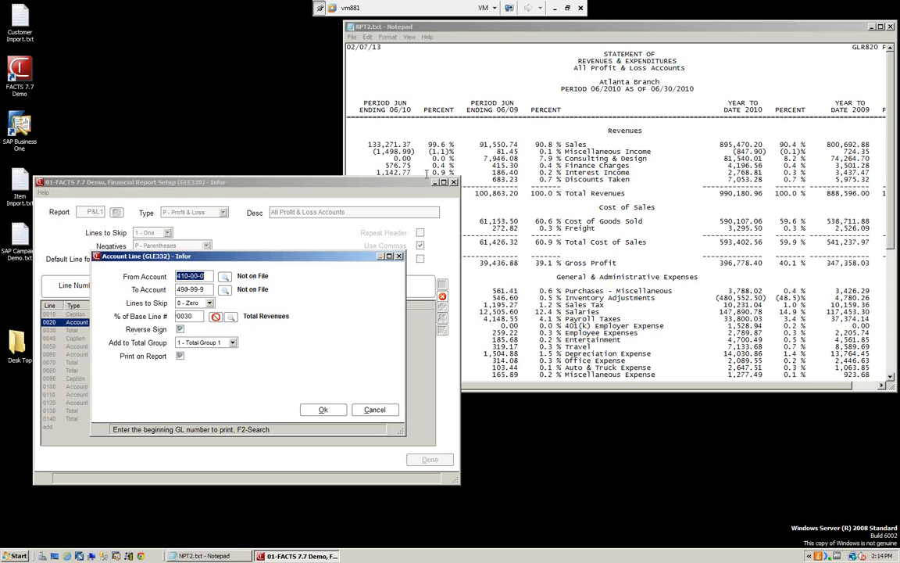
click(497, 28)
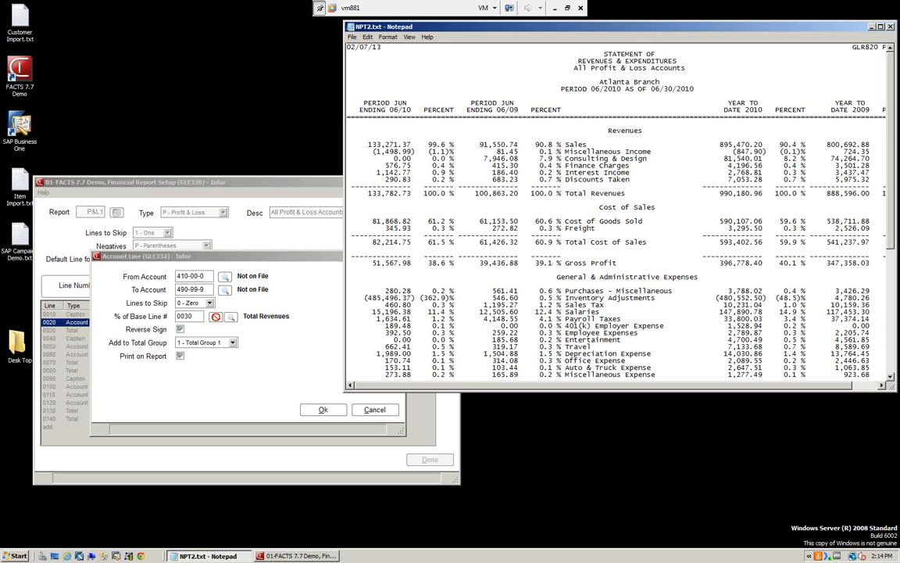
drag(893, 217, 889, 337)
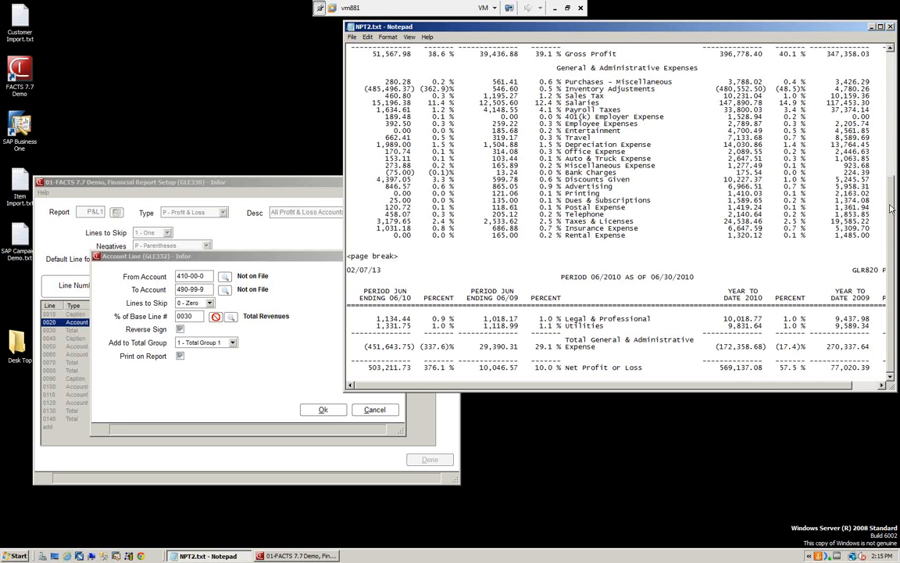
scroll(801, 182, up, 10)
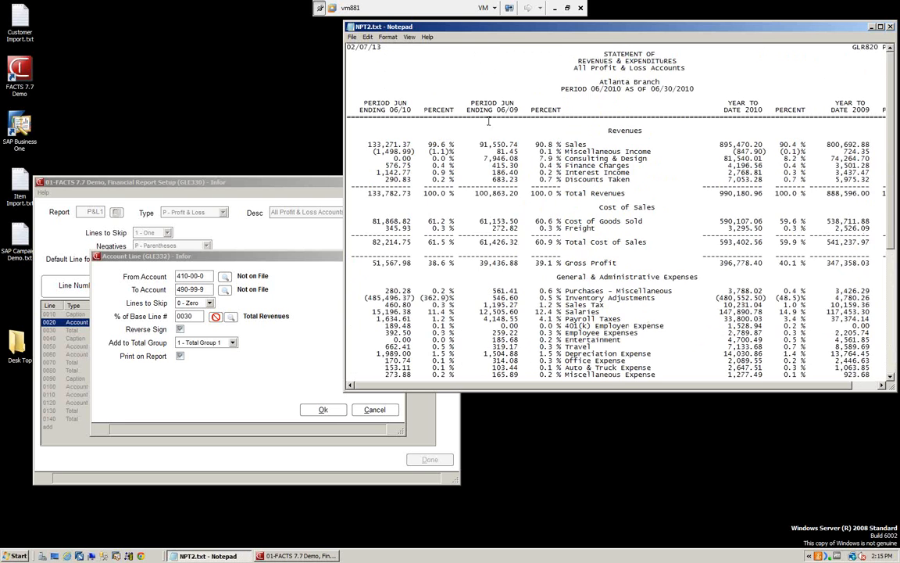
click(309, 190)
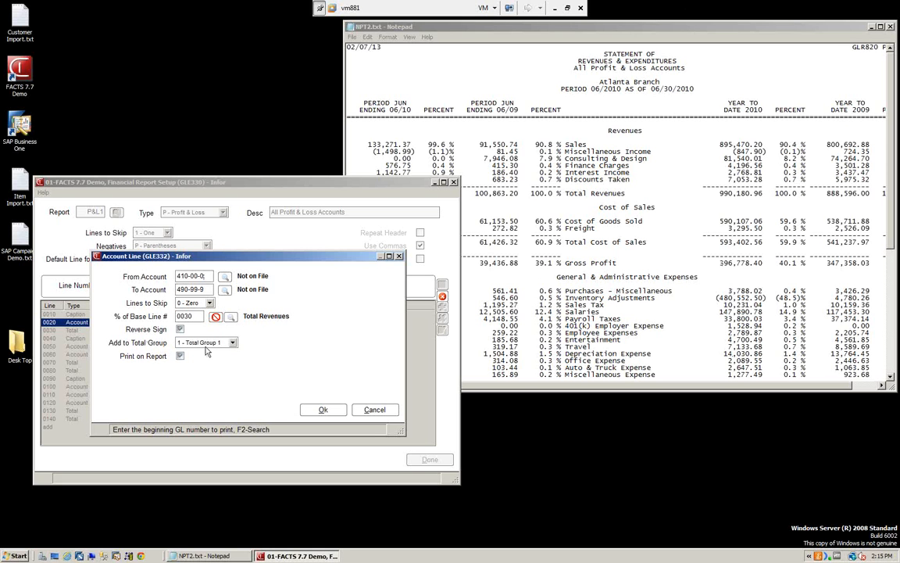
click(233, 343)
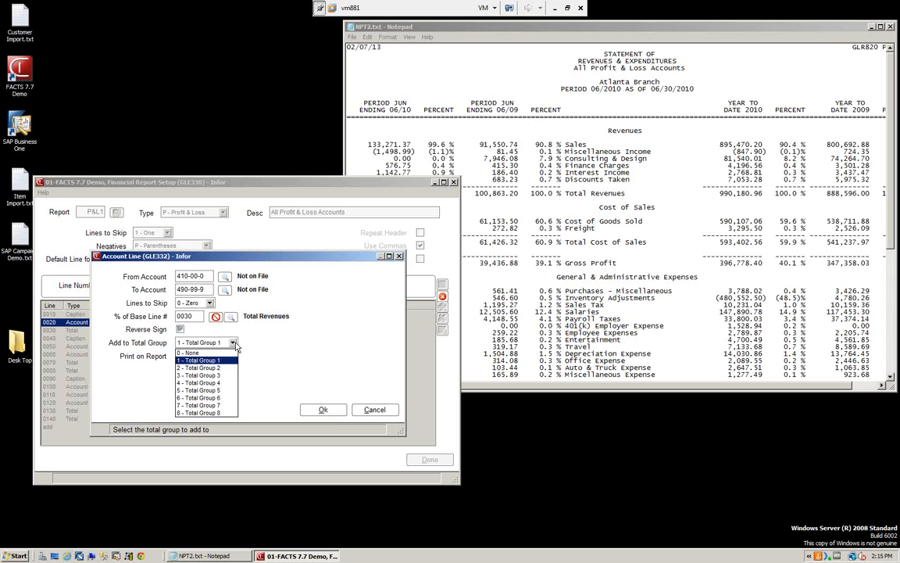
click(330, 414)
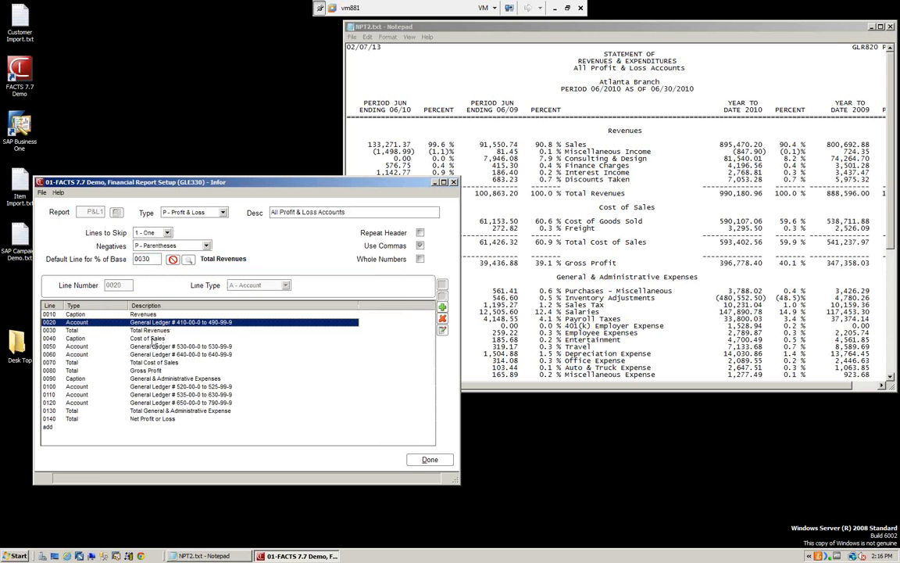
Step: Review the Cost of Sales caption line 0040 and the settings of account line 0050, accepting each line
click(153, 339)
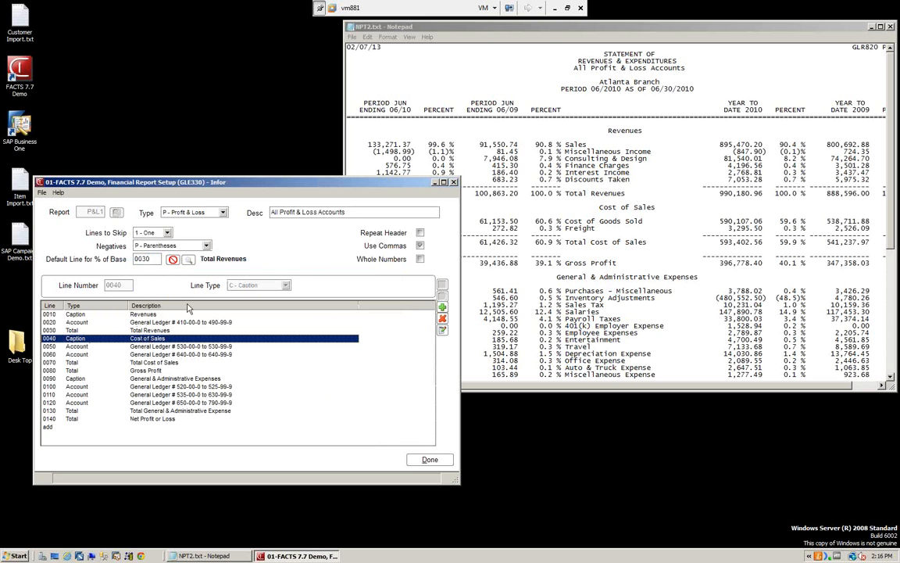
double_click(148, 339)
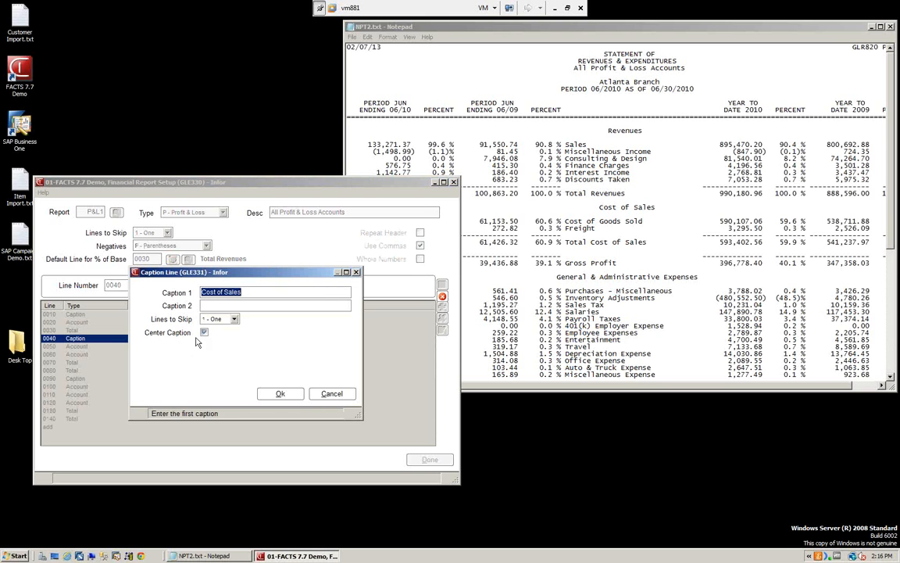
click(280, 393)
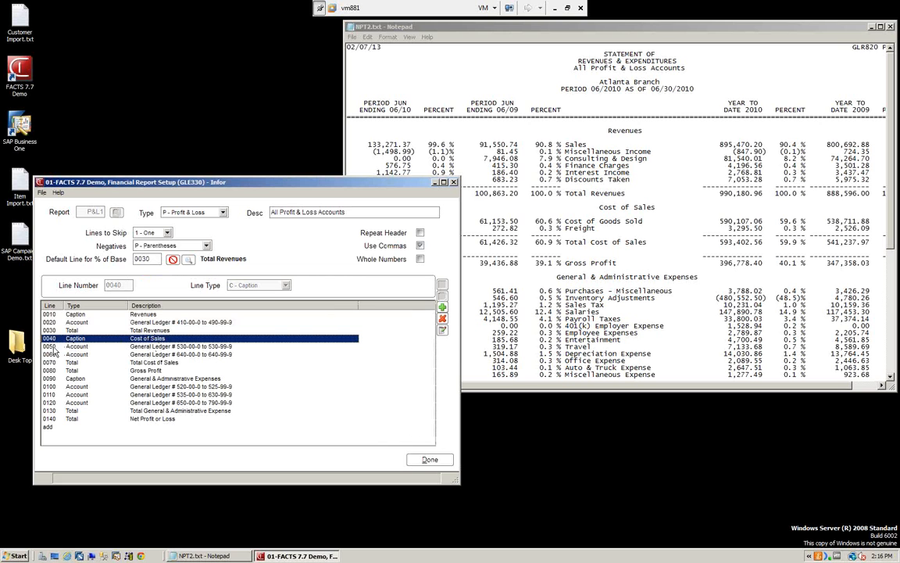
click(150, 347)
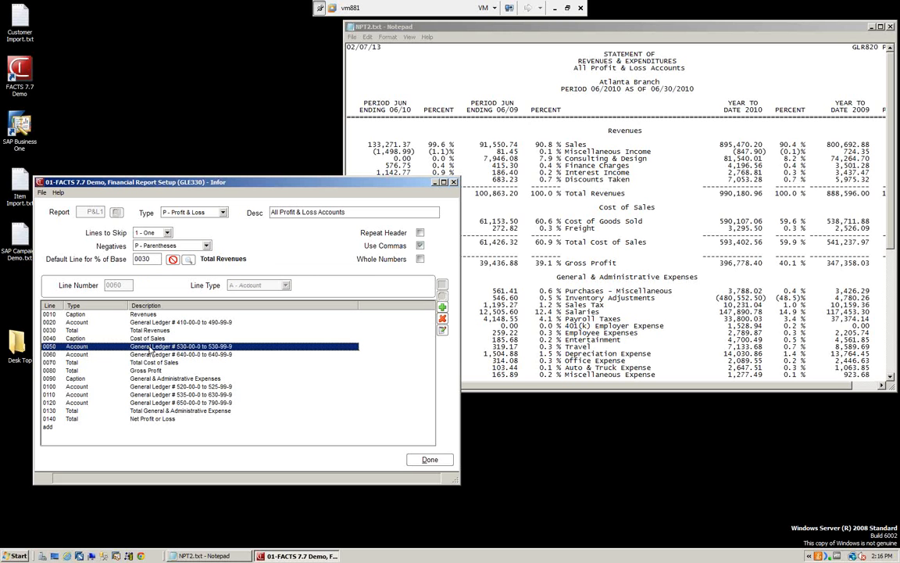
double_click(150, 347)
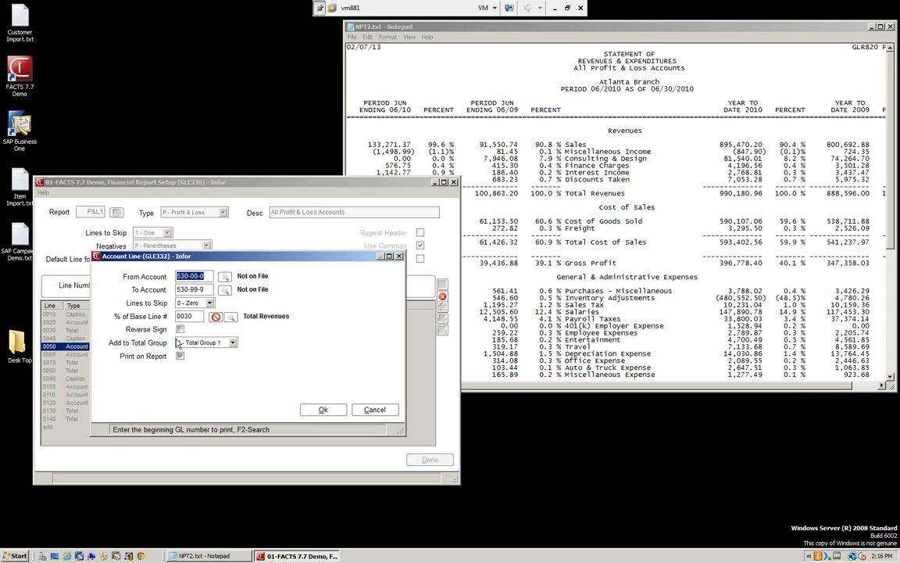
click(323, 409)
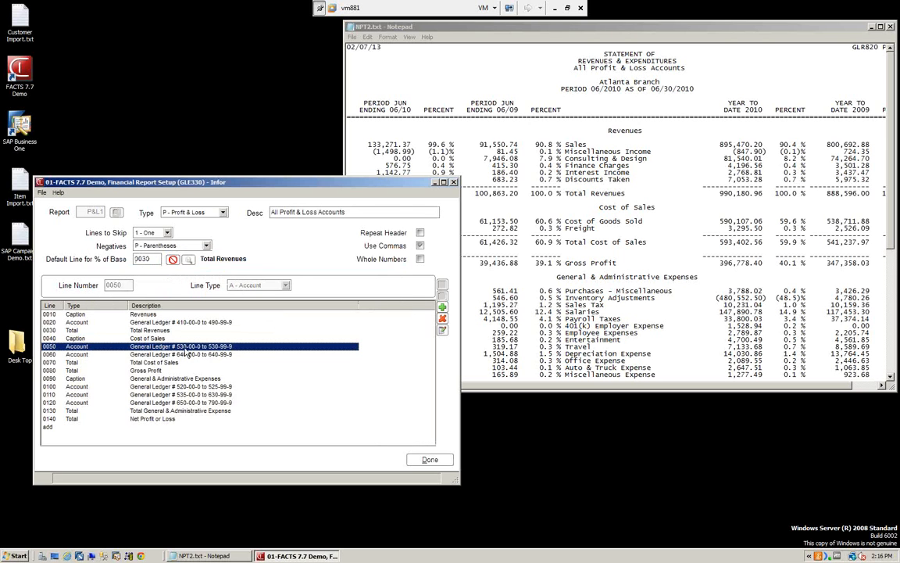
Step: Open the Total Cost of Sales line 0070, review its Roll Total choices with Subtract from selected, and accept the line
click(146, 364)
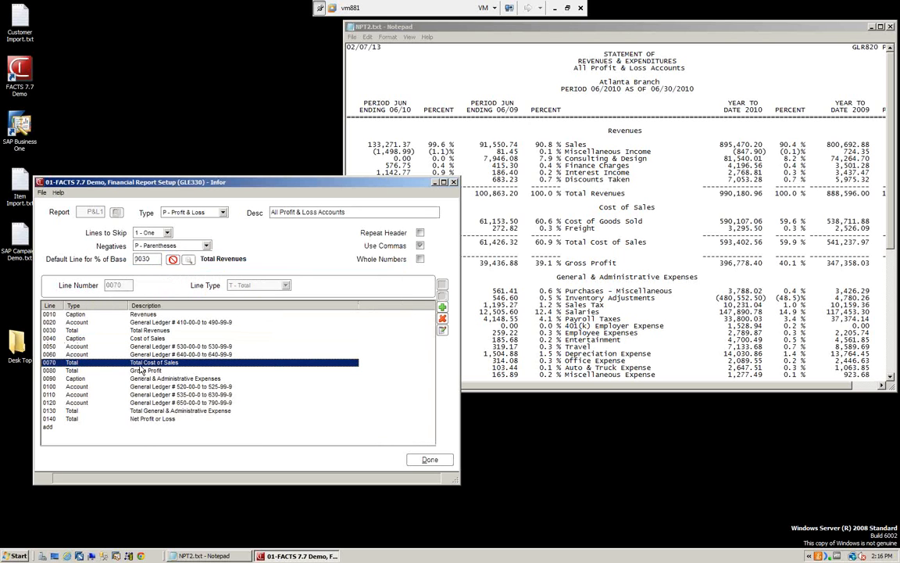
double_click(141, 366)
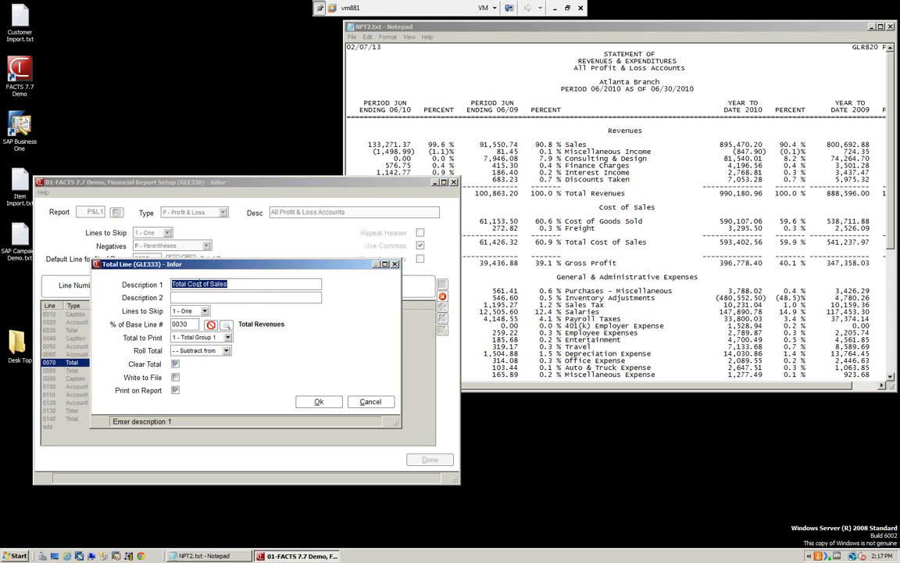
click(226, 350)
click(218, 369)
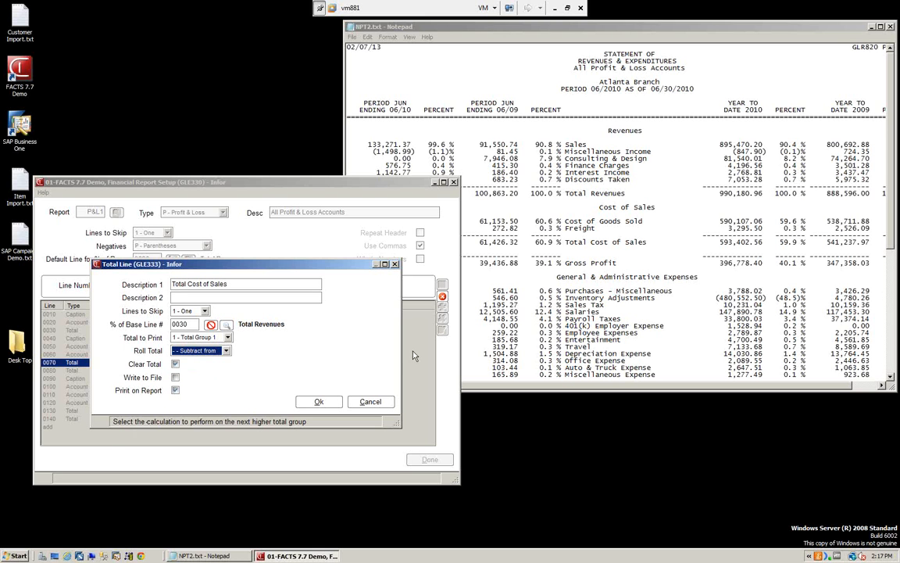
click(329, 404)
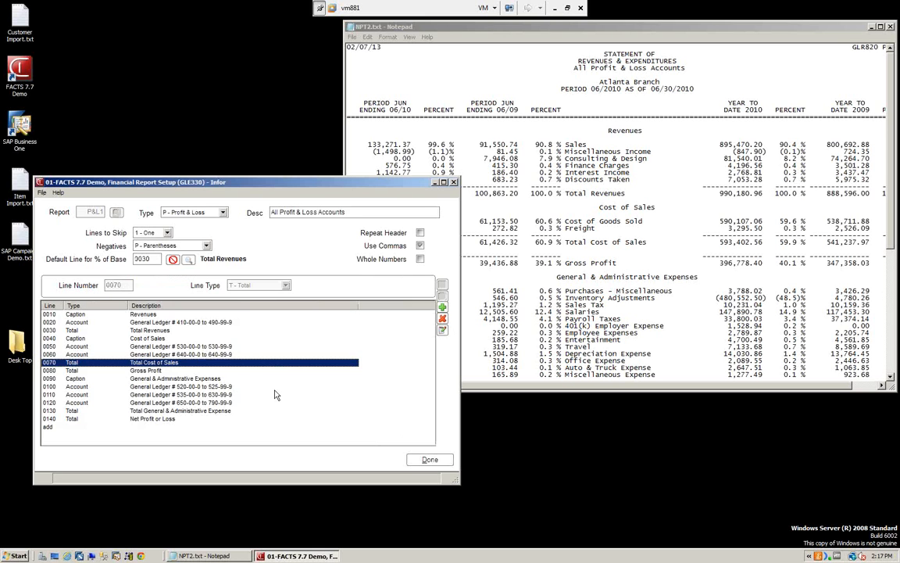
Step: Compare the Total to Print and Roll Total settings of Total Revenues line 0030 with those of Total Cost of Sales line 0070
click(166, 330)
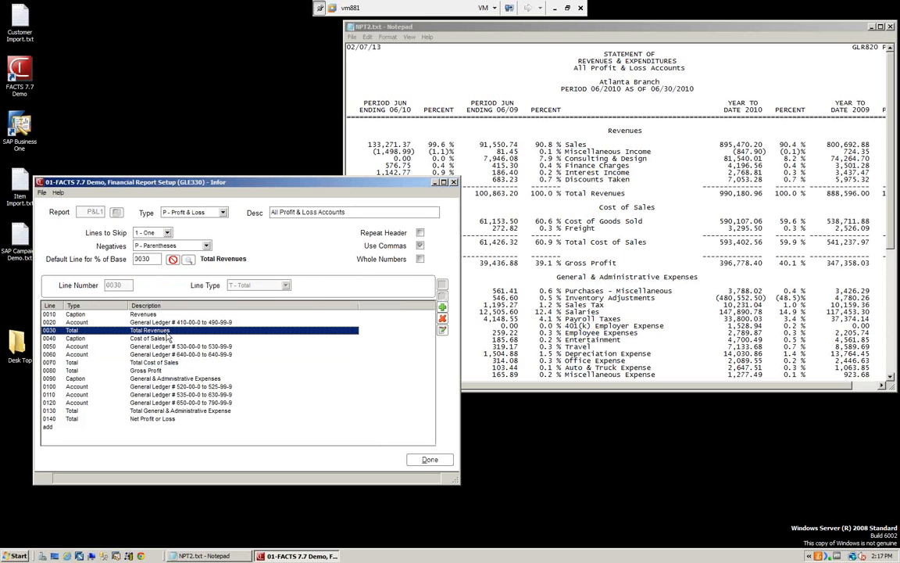
double_click(167, 332)
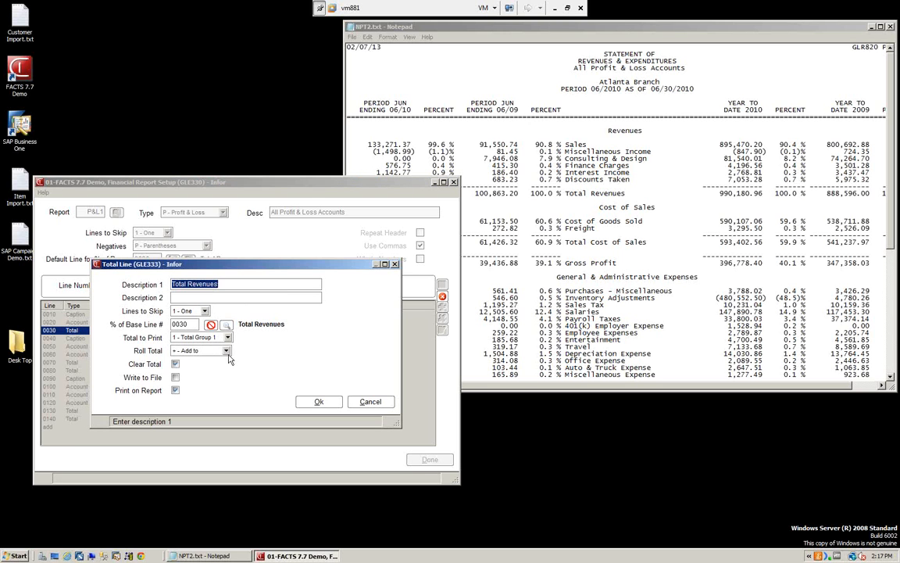
click(318, 403)
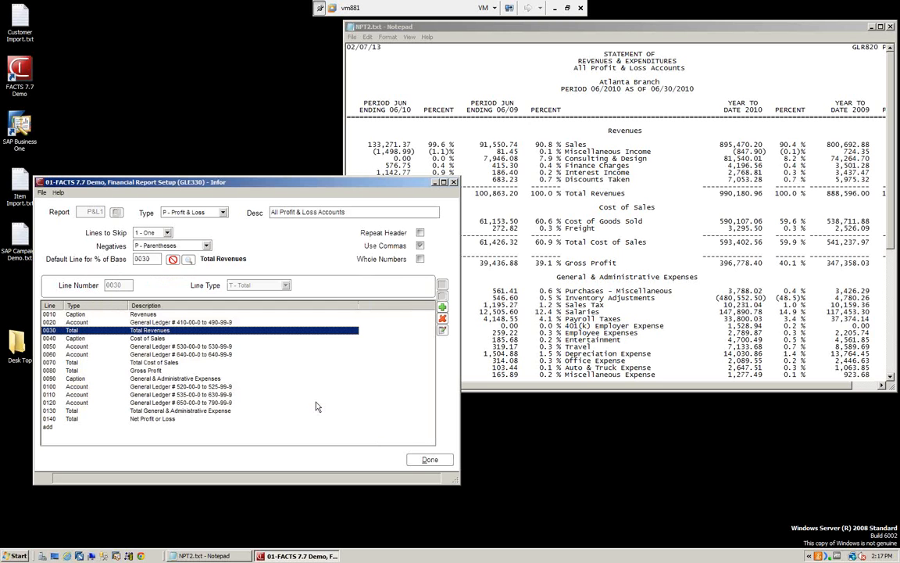
double_click(149, 363)
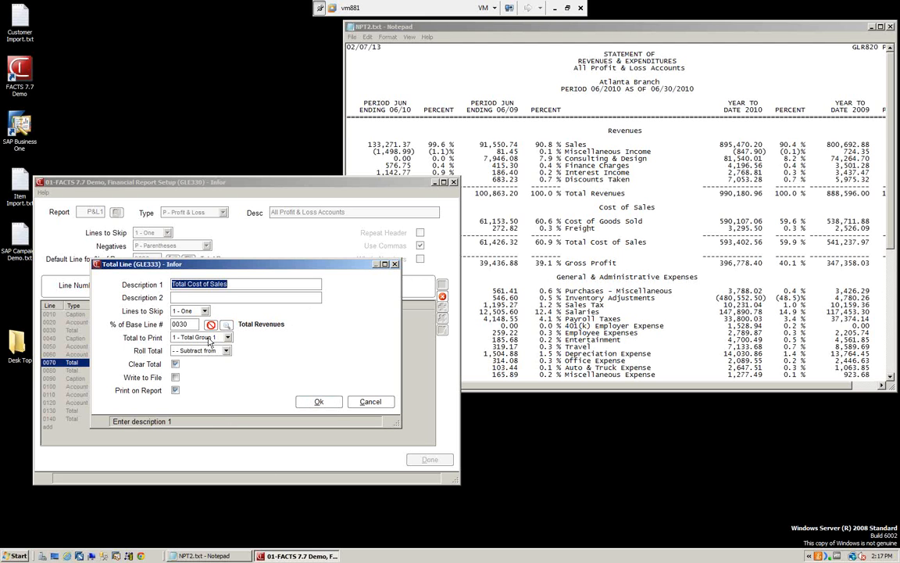
click(319, 401)
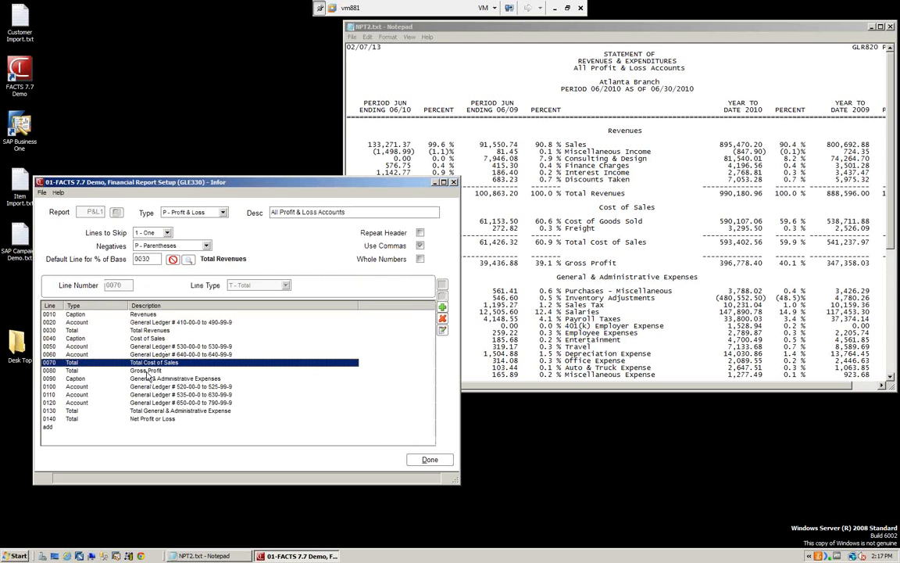
Step: Open the Gross Profit line 0080, review its Total to Print group choices and Roll Total setting, and accept the line
double_click(149, 371)
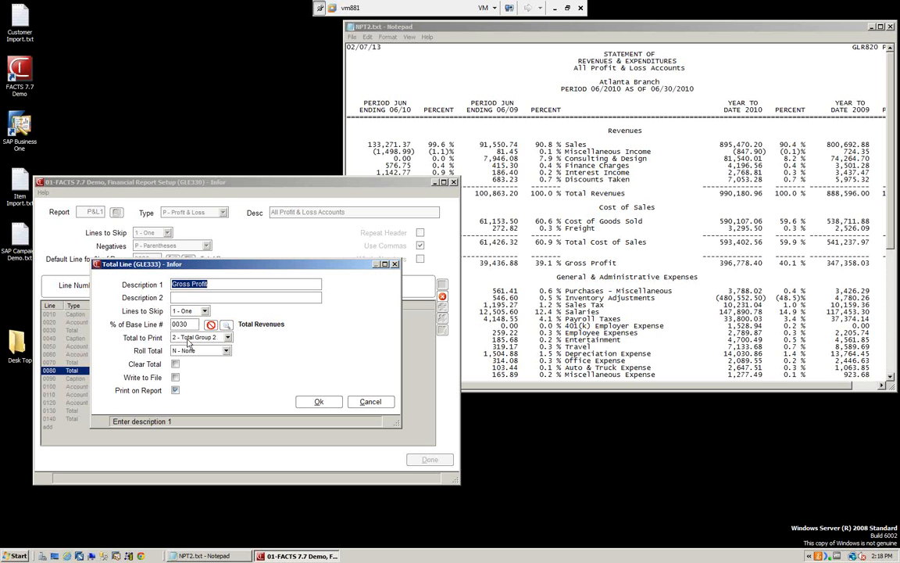
click(228, 337)
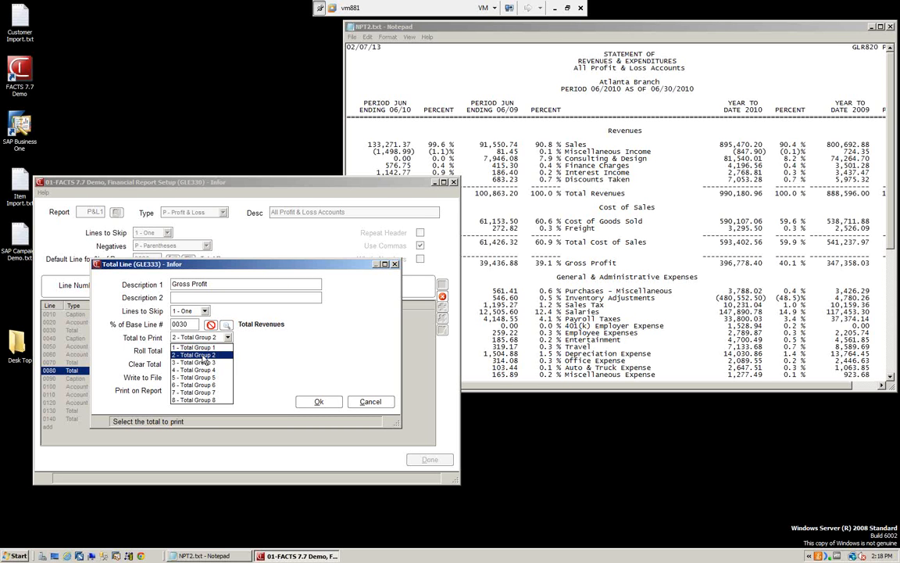
click(307, 350)
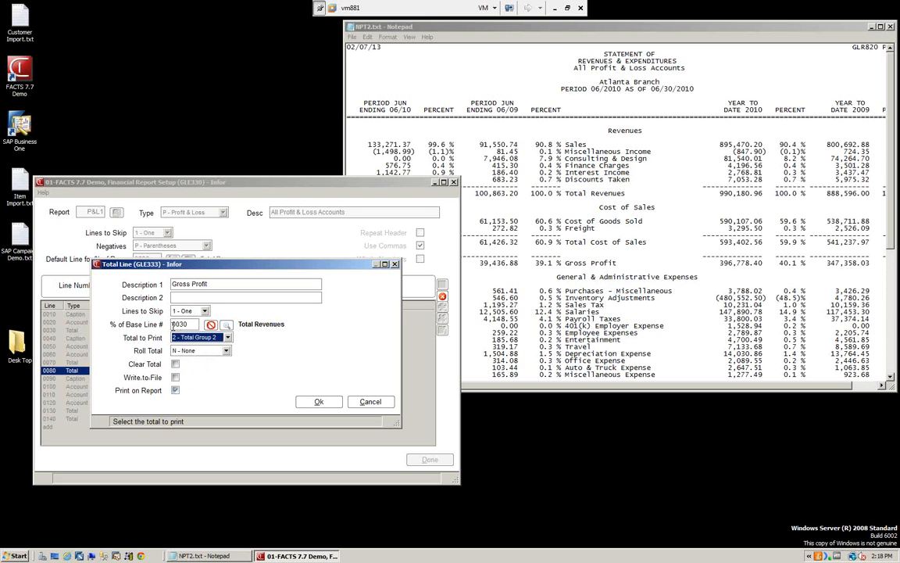
click(320, 401)
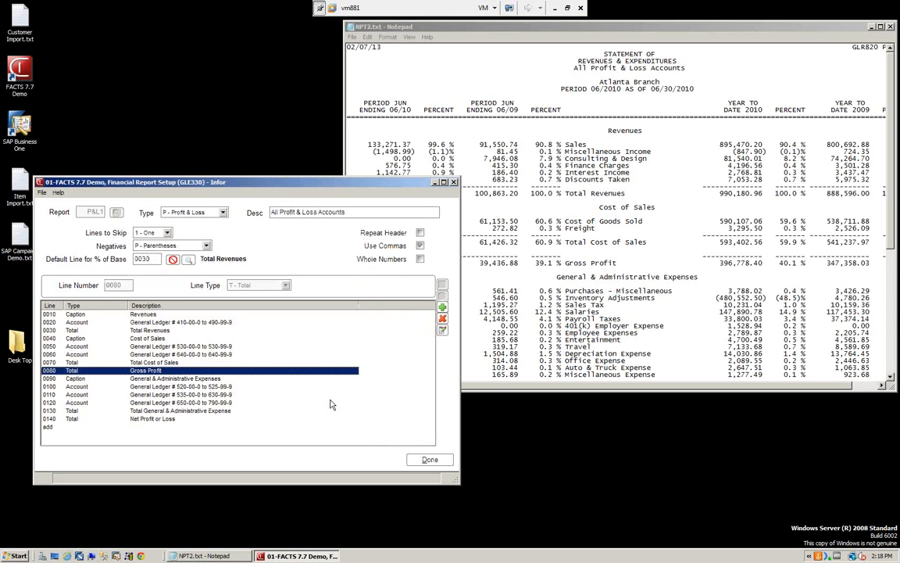
Step: Open the General & Administrative Expenses caption line 0090, examine its two captions and Center Caption setting, and accept the line
click(158, 379)
double_click(159, 381)
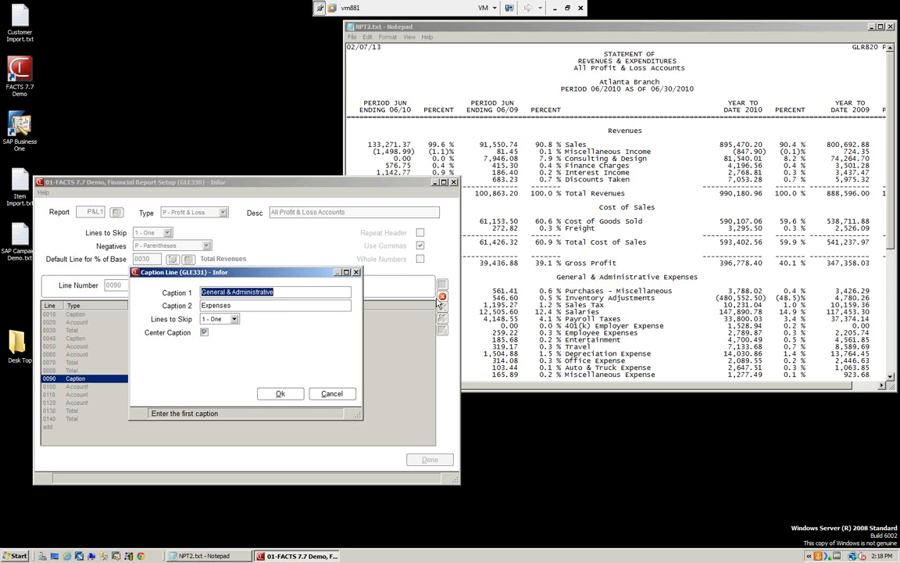
click(203, 332)
click(280, 393)
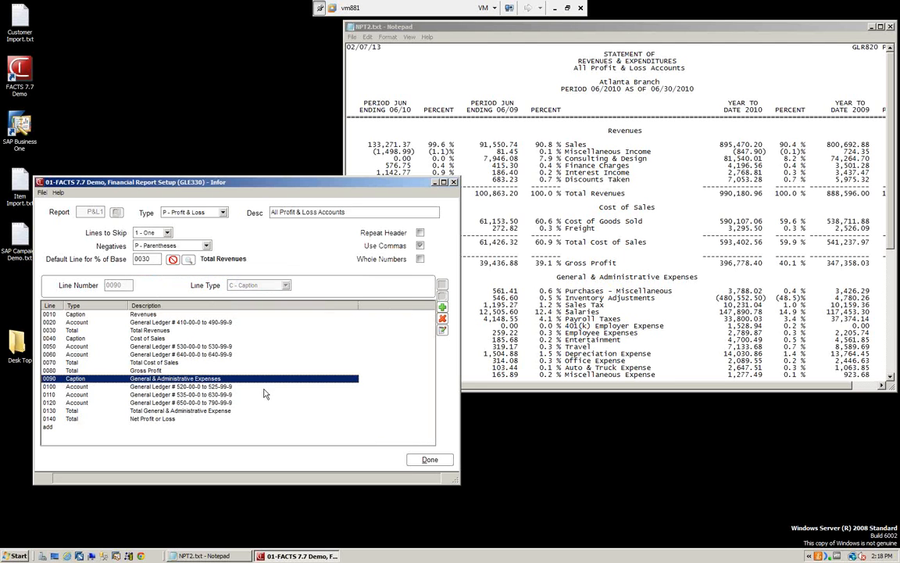
Step: Examine the account range, sign and total group settings of expense account lines 0100 and 0110, accepting each line
click(86, 387)
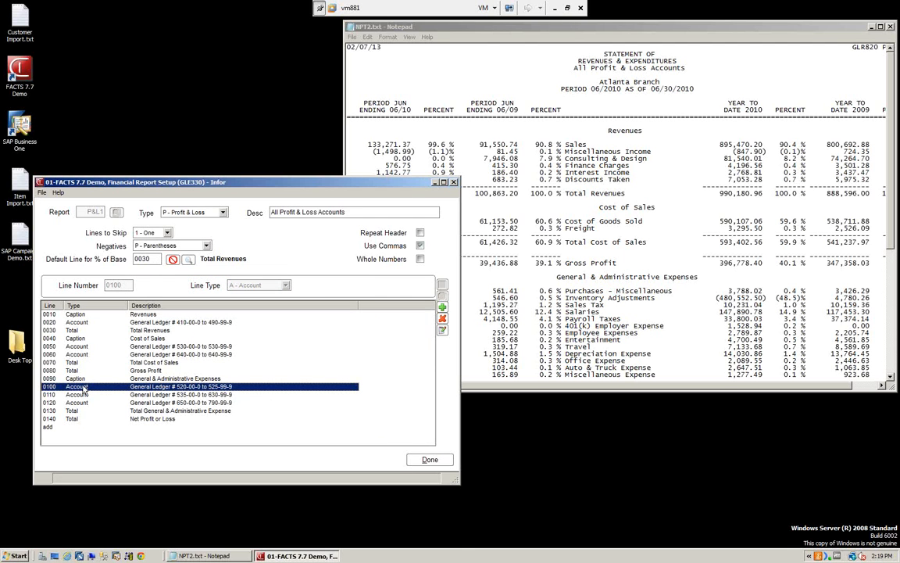
double_click(84, 389)
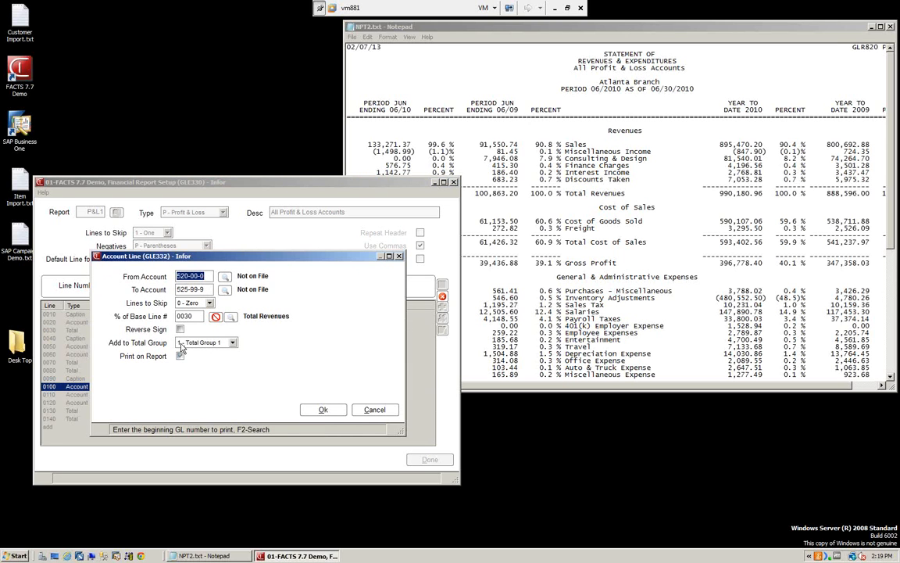
click(323, 410)
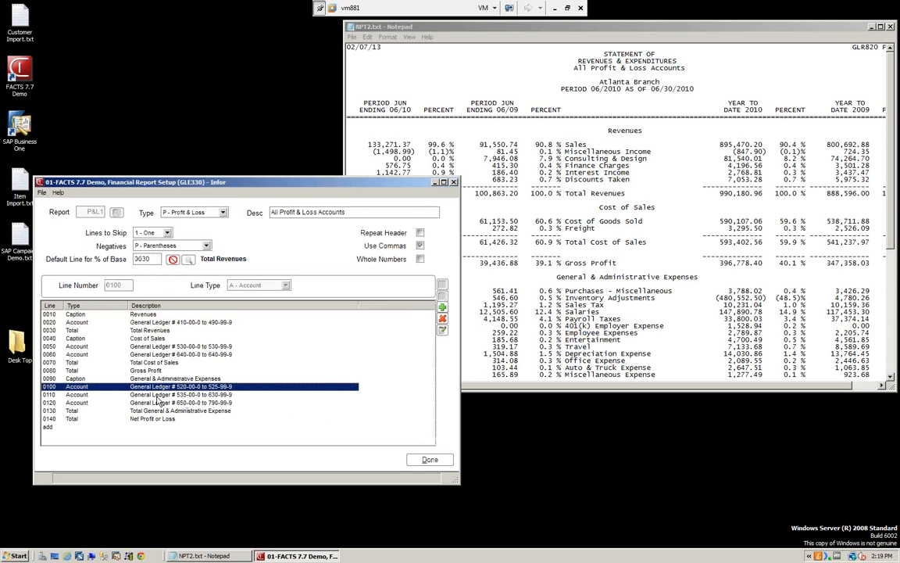
click(159, 395)
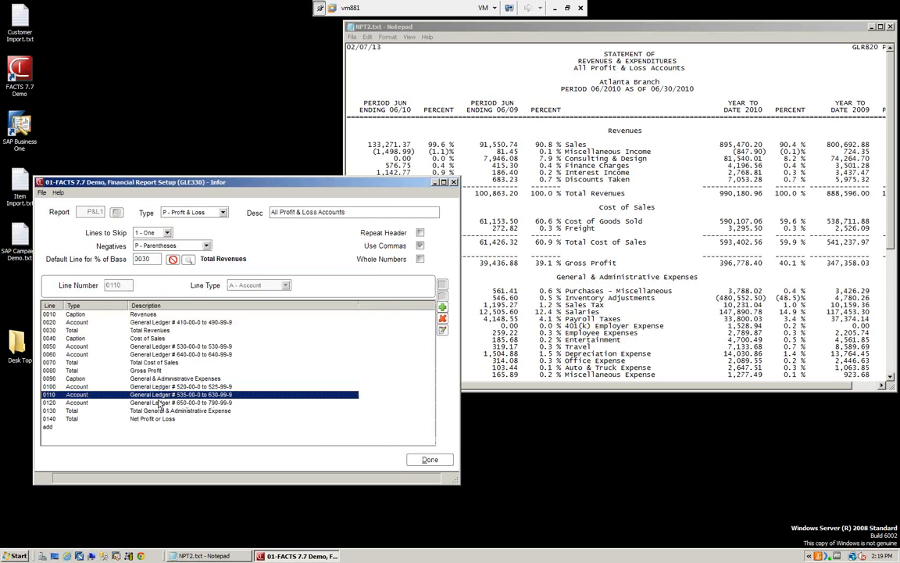
double_click(171, 395)
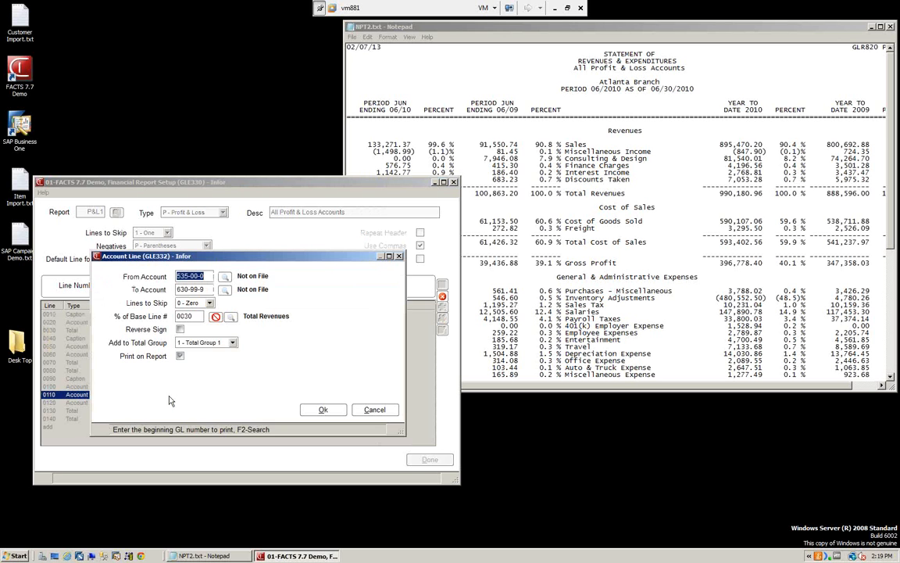
click(322, 410)
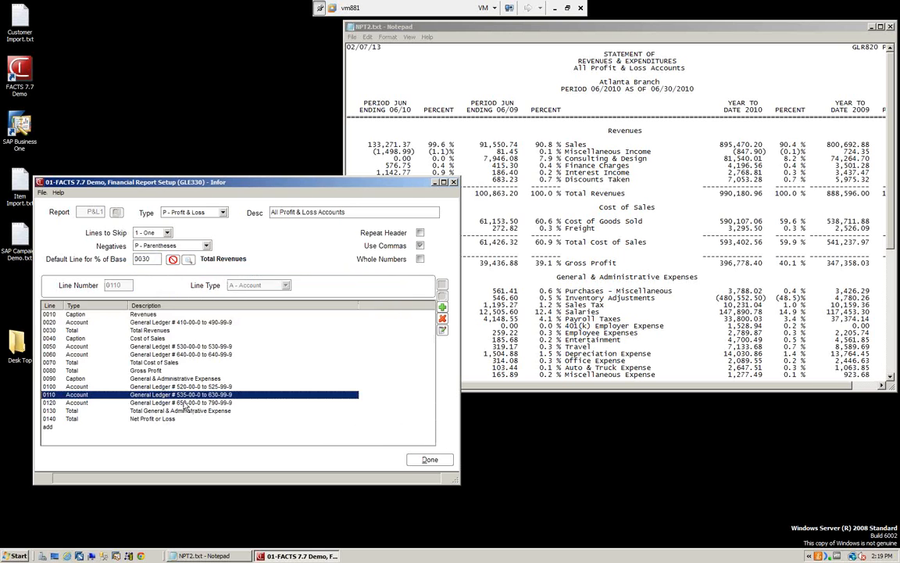
Step: Examine the settings of account line 0120 and the Total General & Administrative Expense line 0130, accepting each line
double_click(185, 403)
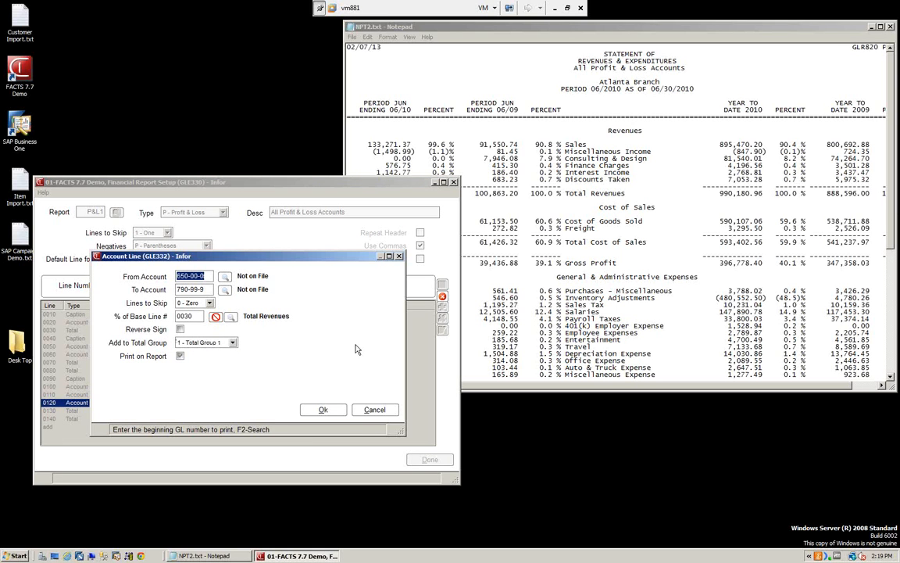
click(336, 417)
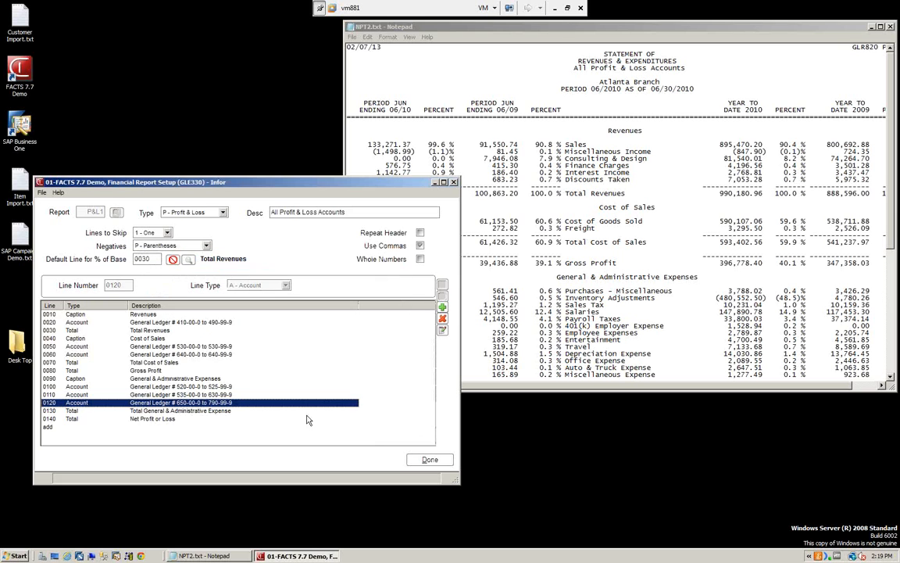
click(188, 412)
double_click(188, 414)
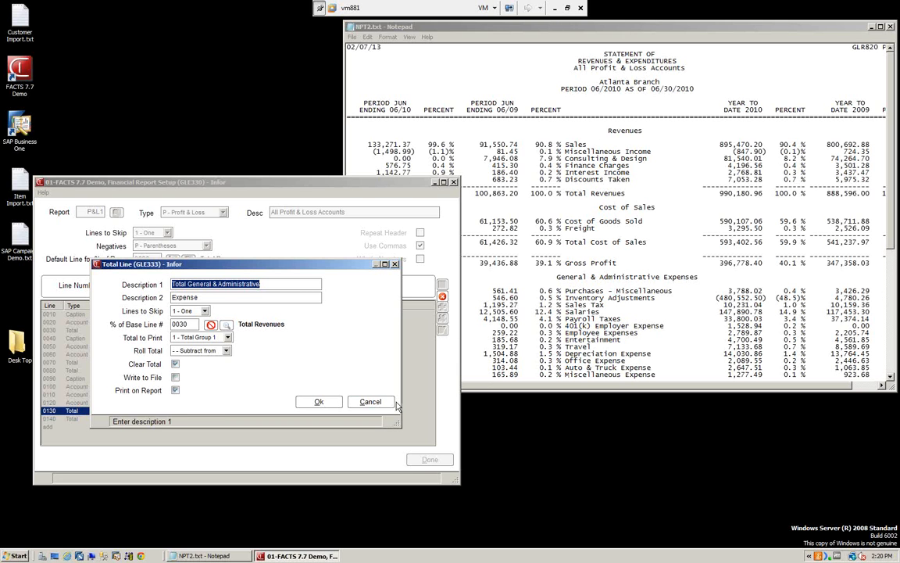
click(319, 401)
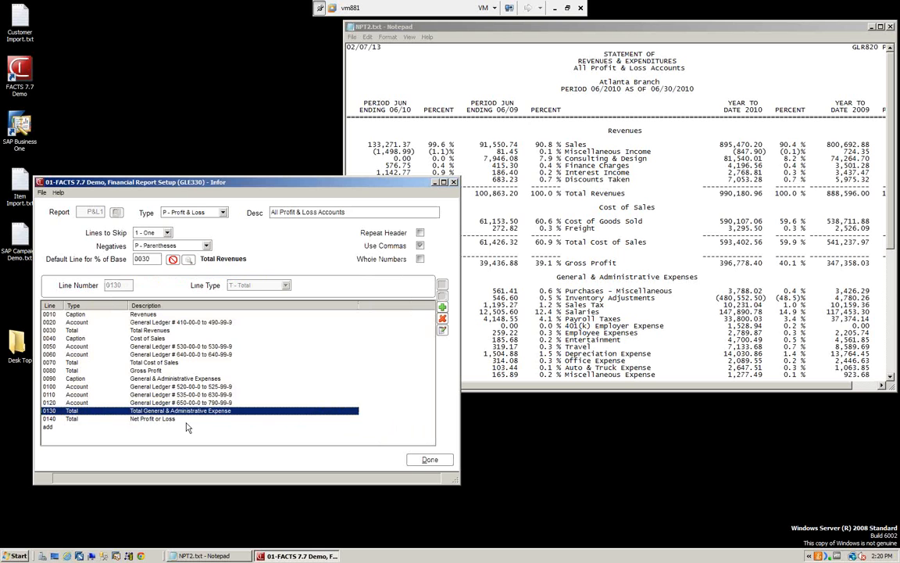
Step: Examine the total group, Roll Total and Write to File settings of Net Profit or Loss line 0140, then revisit Gross Profit line 0080
double_click(169, 419)
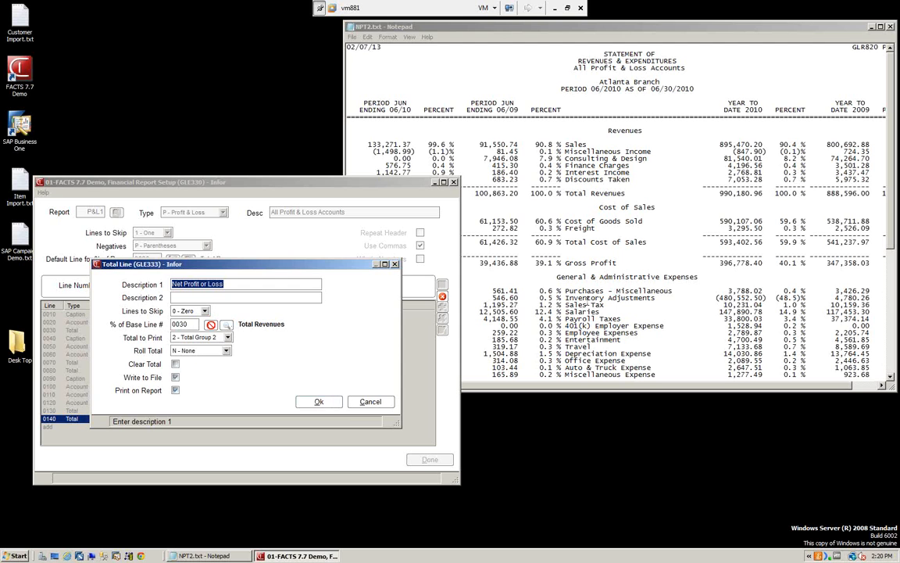
click(319, 401)
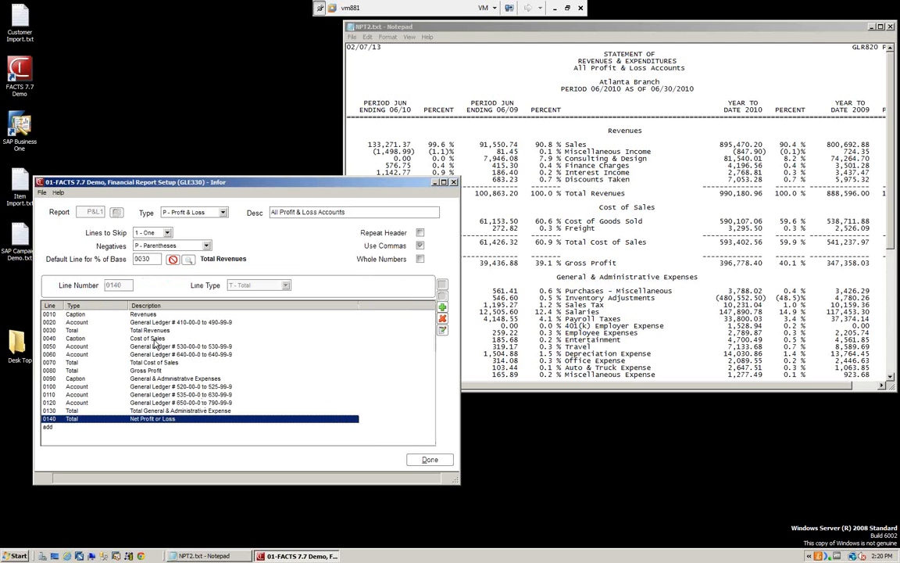
double_click(153, 371)
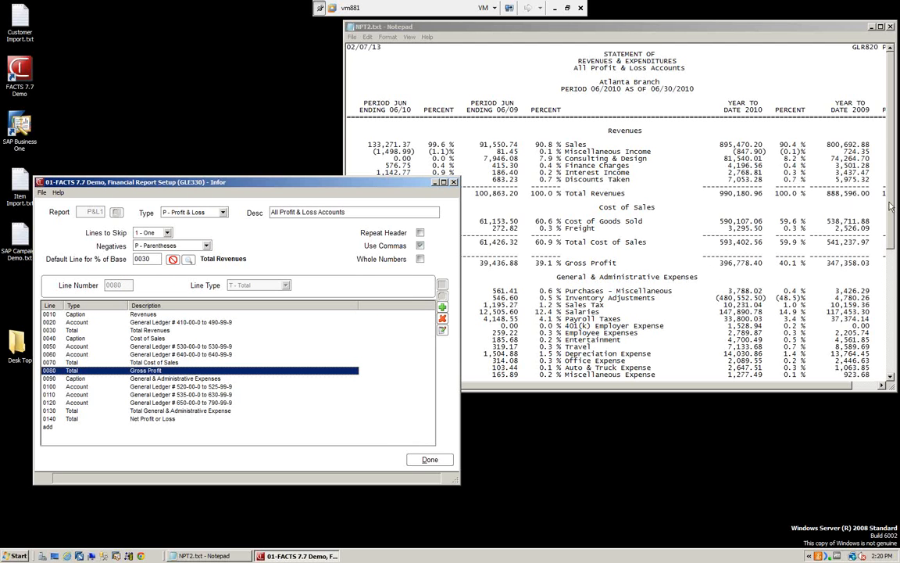
Step: Read the printed Atlanta Branch report through to Net Profit or Loss, viewing it alongside the P&L1 setup and at full size
drag(889, 203, 883, 333)
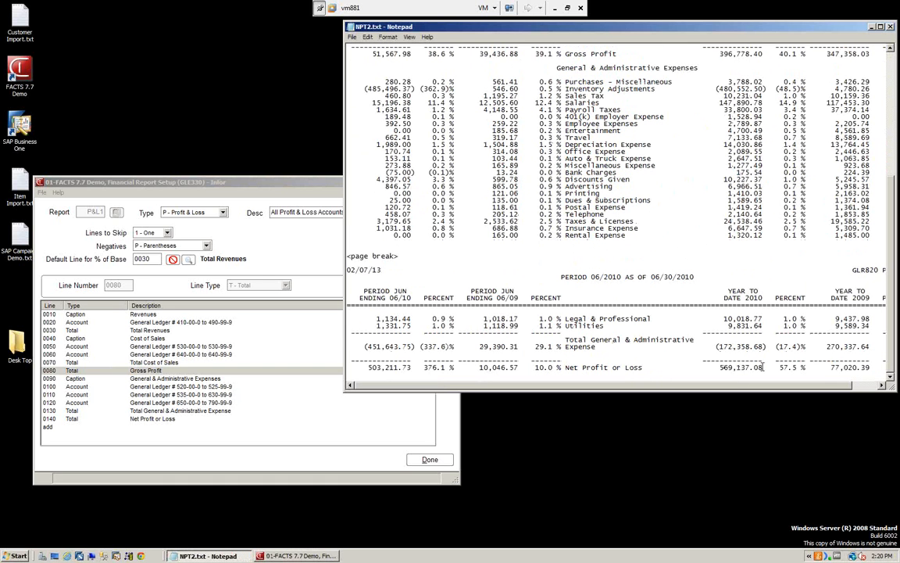
click(291, 192)
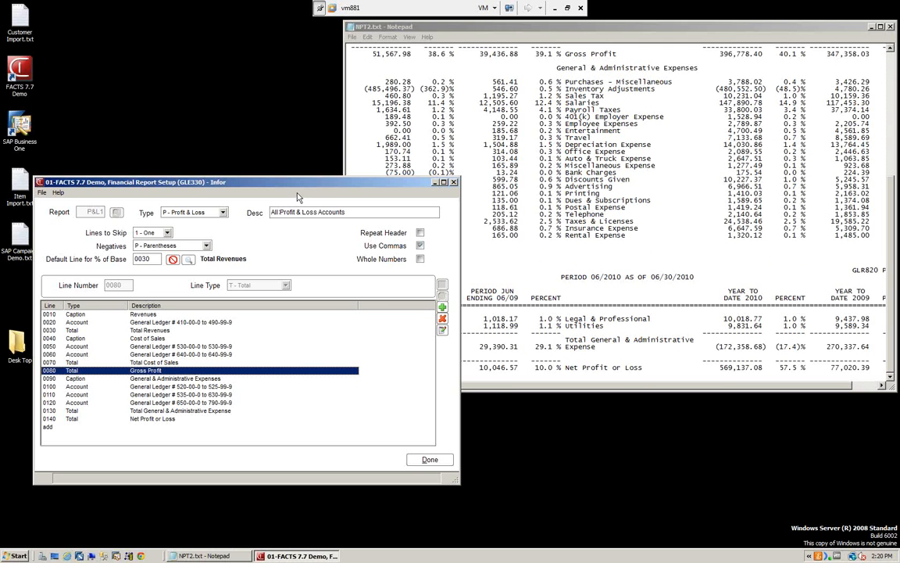
drag(295, 184, 354, 127)
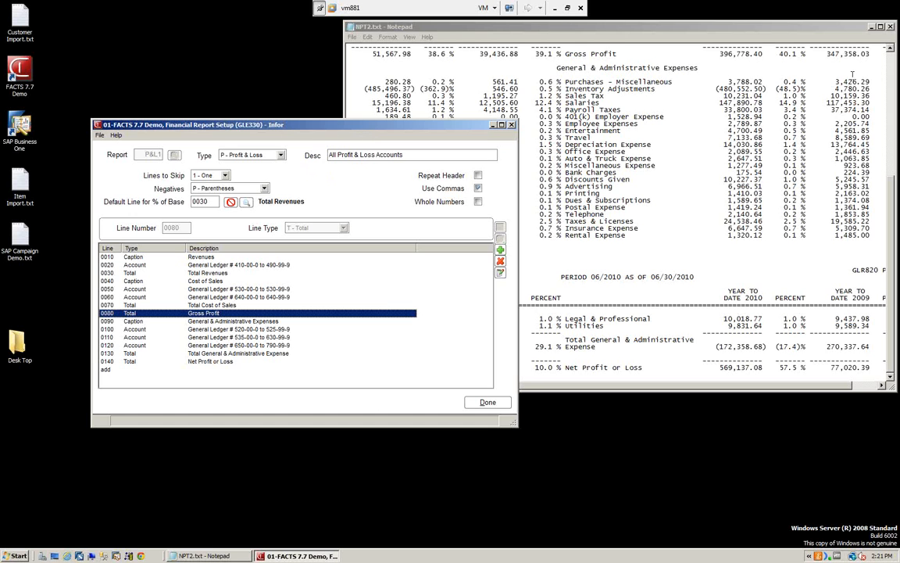
double_click(796, 28)
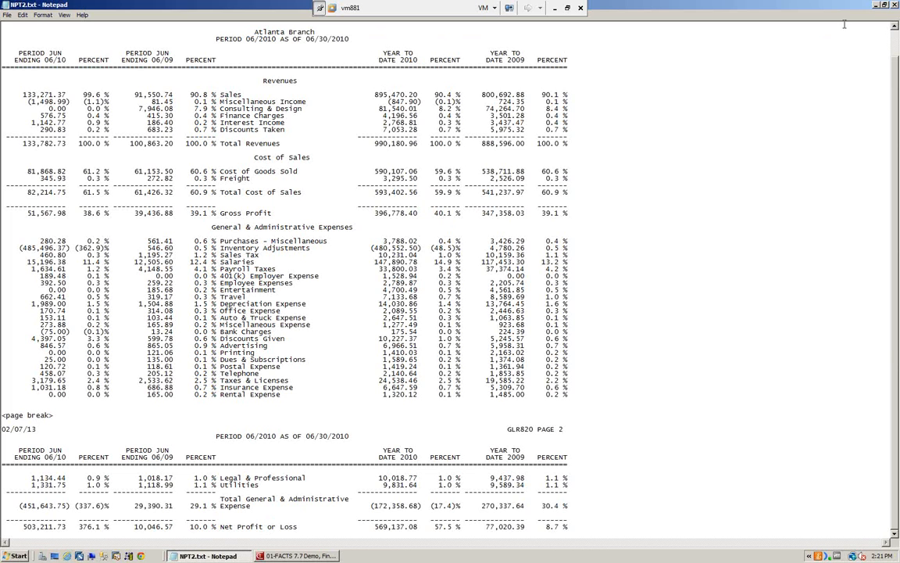
Step: Close the printed branch report, finish the P&L1 setup and return to the General Ledger menu
click(896, 6)
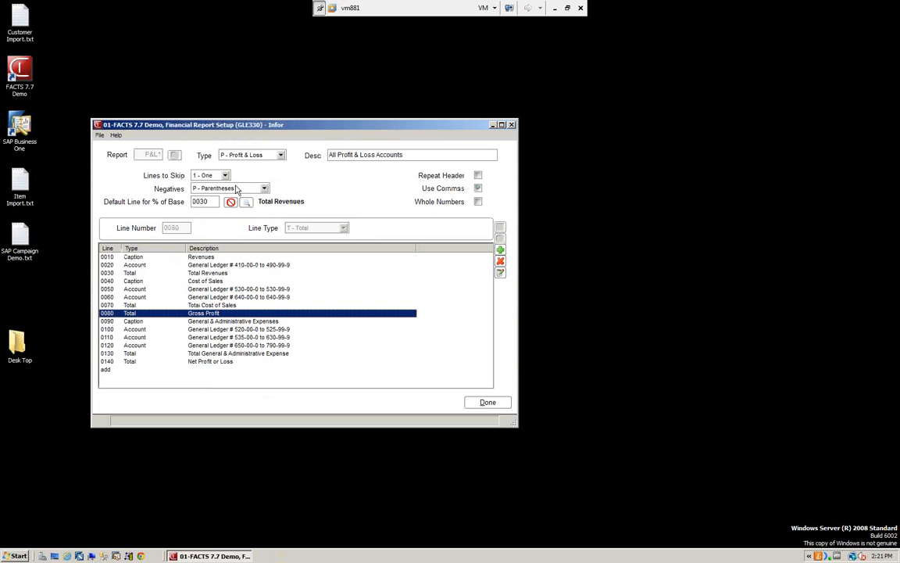
click(483, 403)
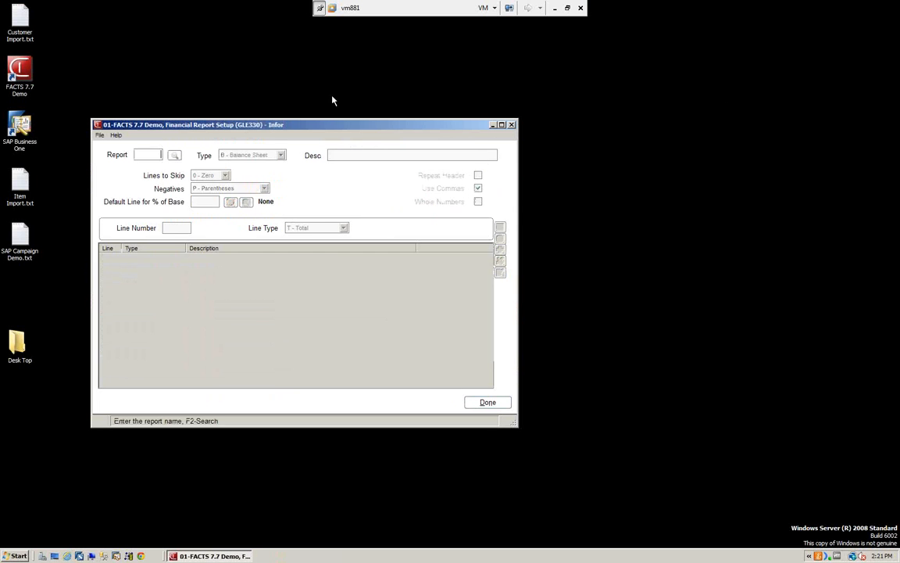
click(490, 403)
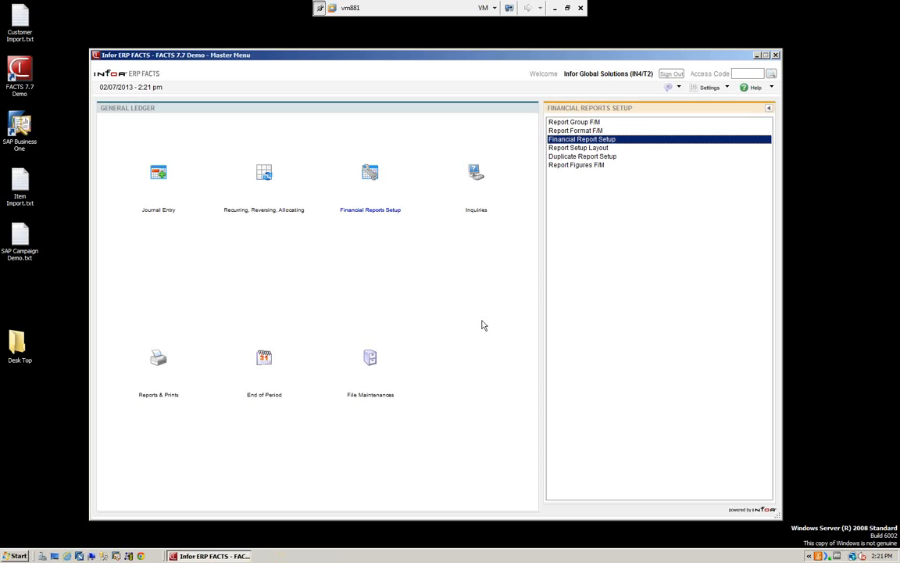
Step: Look up the balance sheet report BAL1 in Financial Report Setup and open it
click(563, 141)
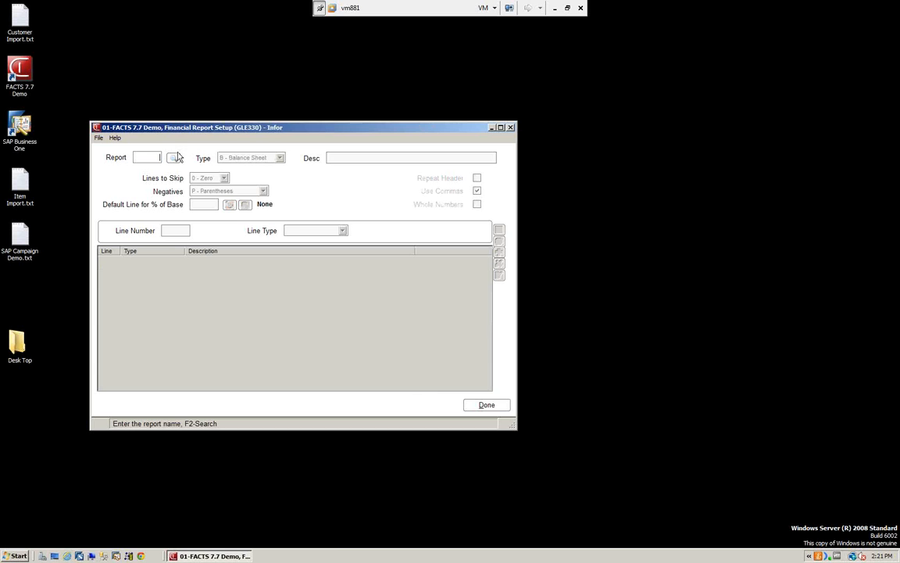
click(174, 158)
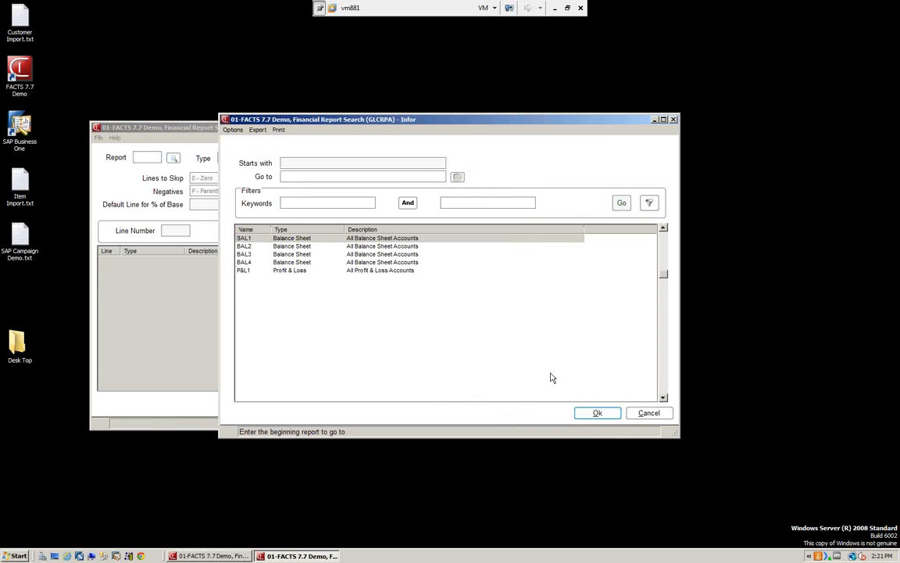
click(595, 414)
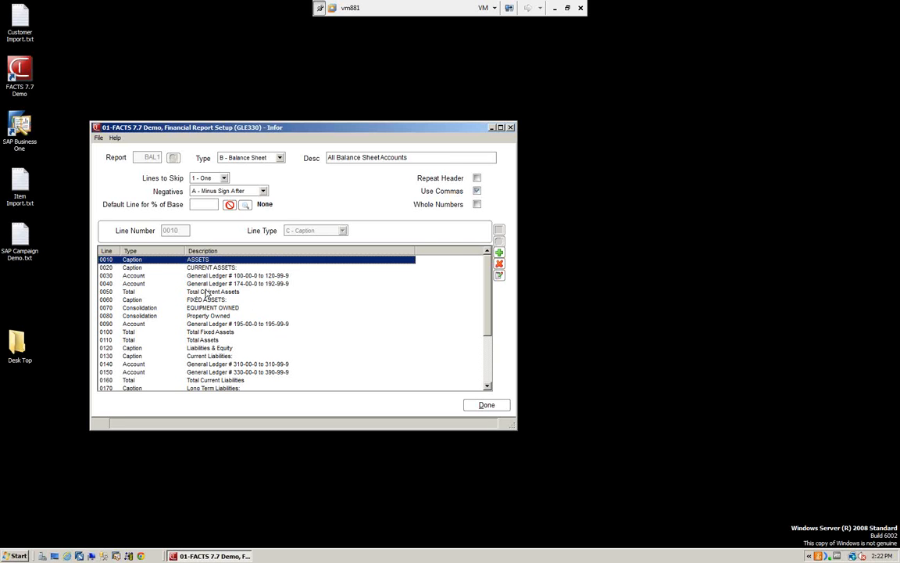
Step: Examine the Total to Print and Roll Total settings of BAL1's Total Current Assets line 0050, look through its lines and leave Financial Report Setup
click(135, 292)
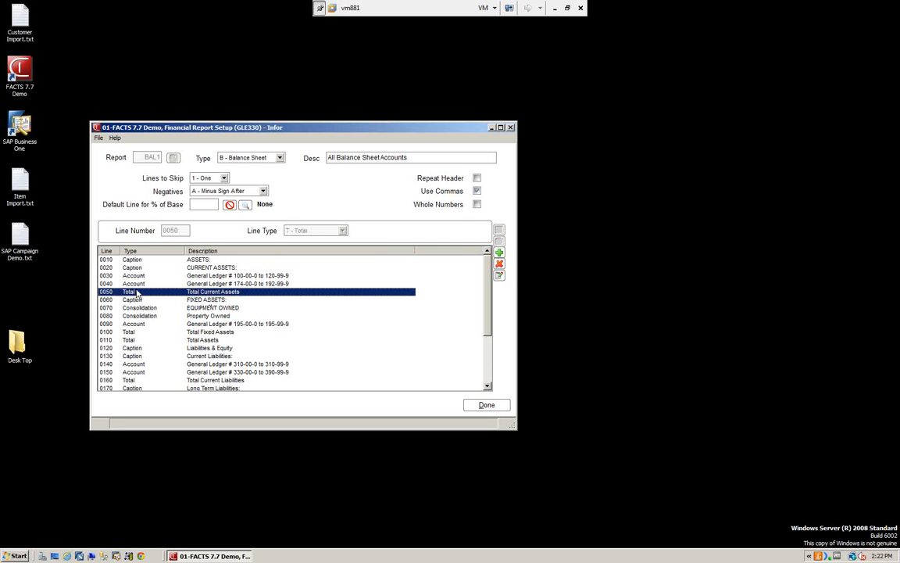
double_click(136, 292)
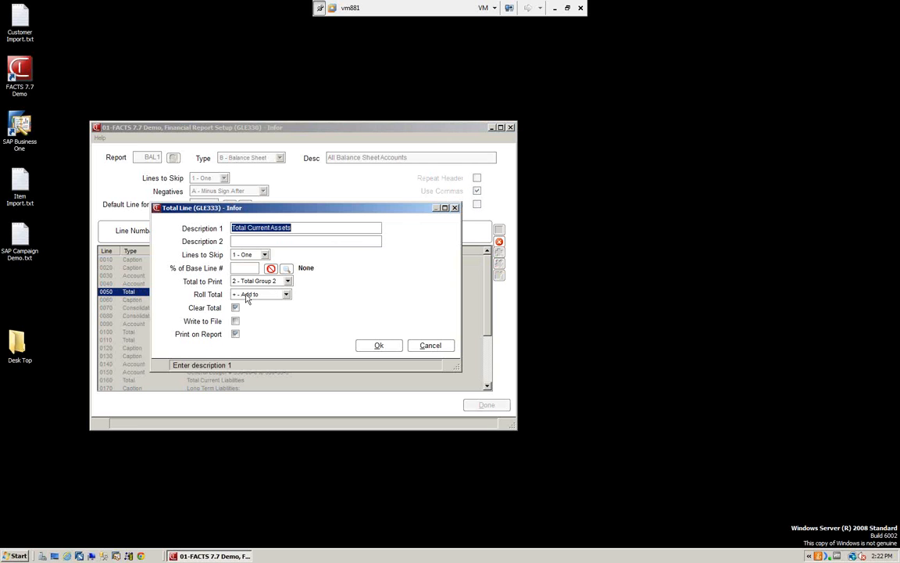
click(379, 345)
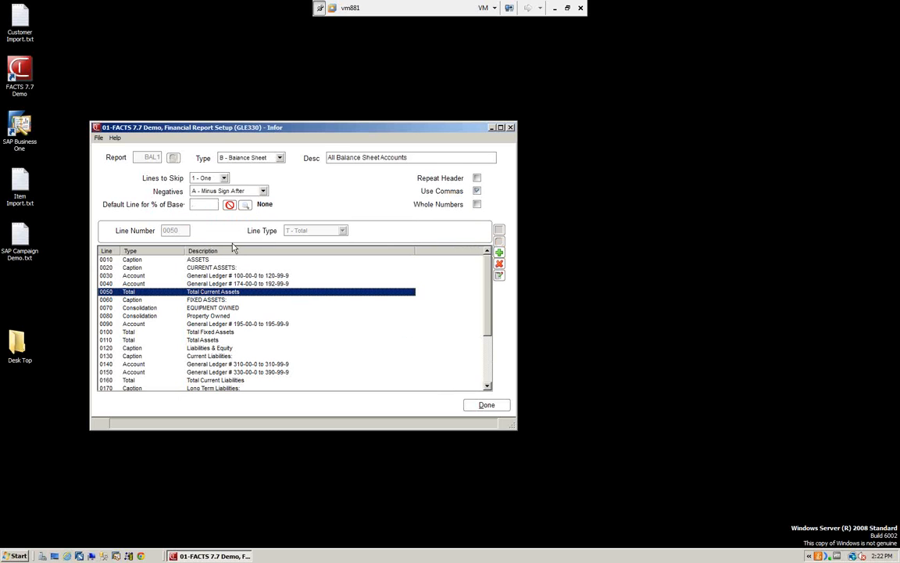
scroll(228, 269, down, 3)
scroll(227, 270, up, 3)
click(486, 412)
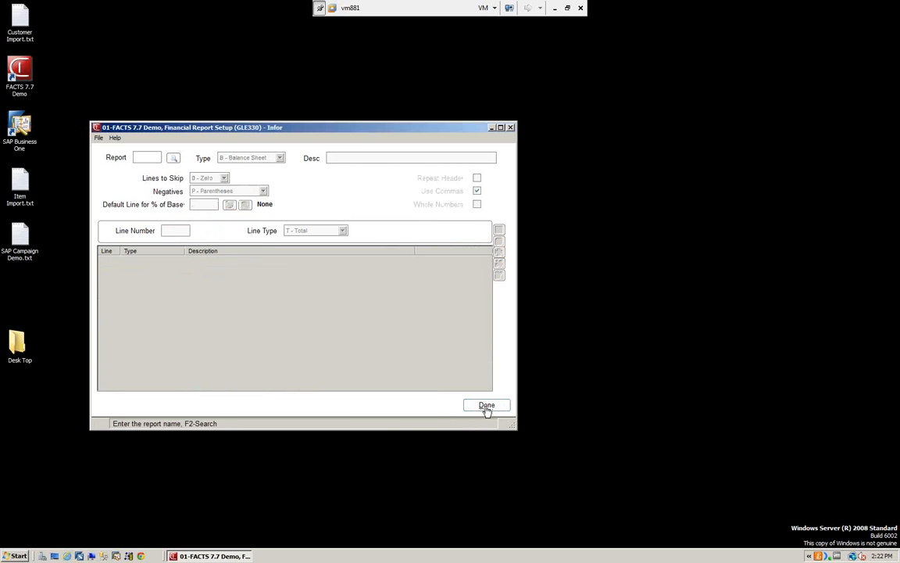
click(485, 412)
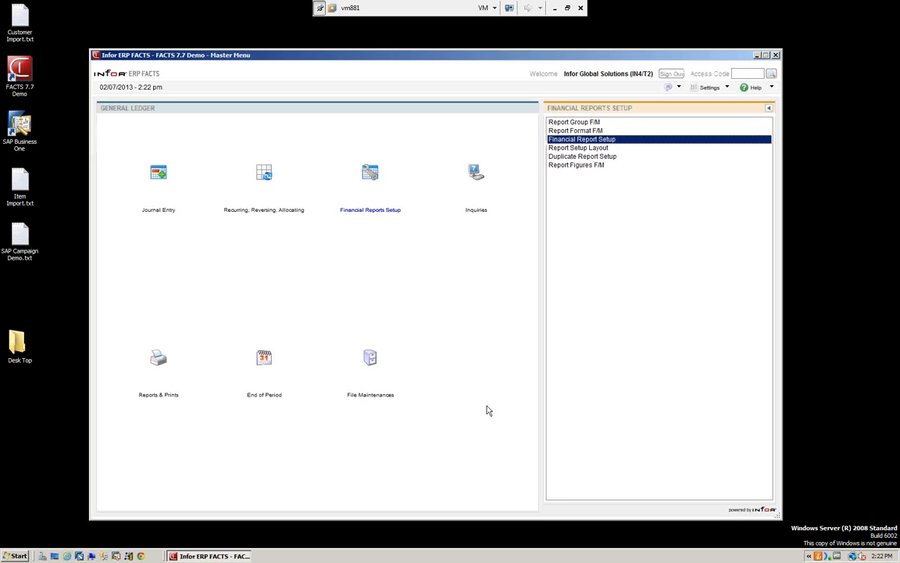
Step: Run the Report Setup Layout to file for all reports, from first to last, with report type All
click(577, 147)
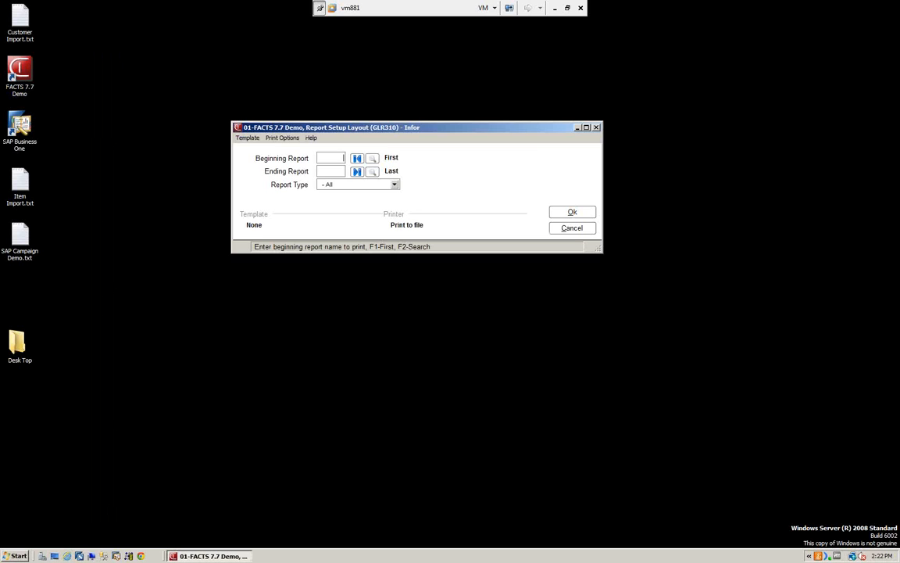
click(564, 213)
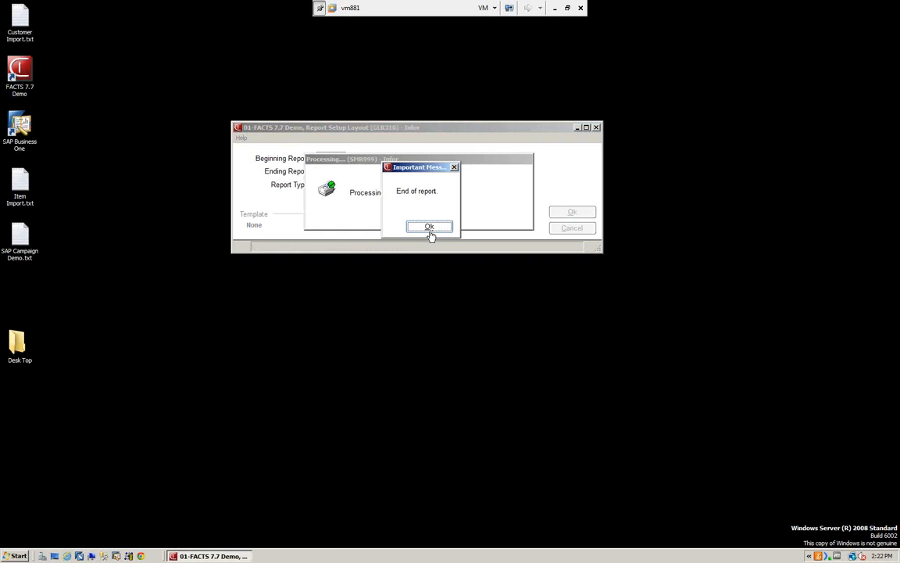
click(429, 228)
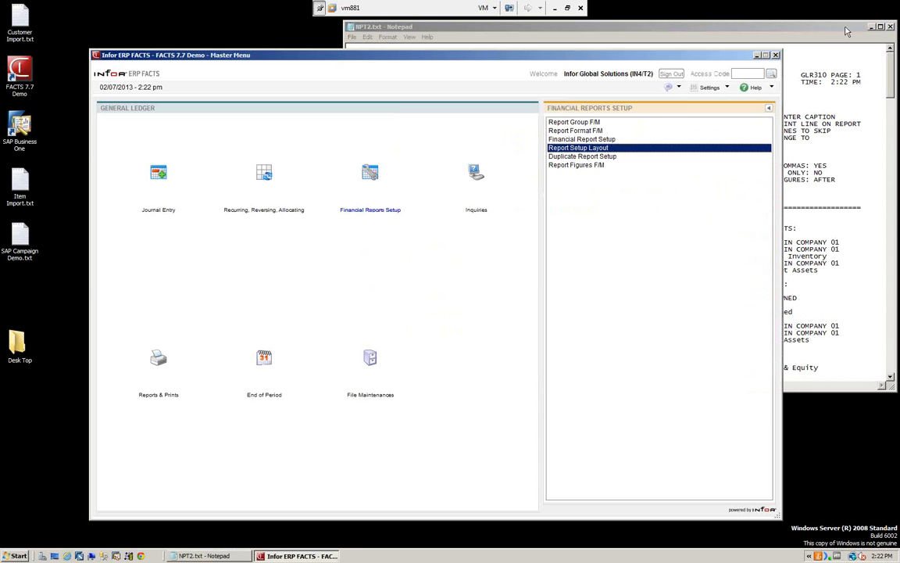
Step: Enlarge the Report Setup Layout printout and review its heading legend and the line settings of the BAL1 through P&L1 reports
drag(770, 28, 720, 47)
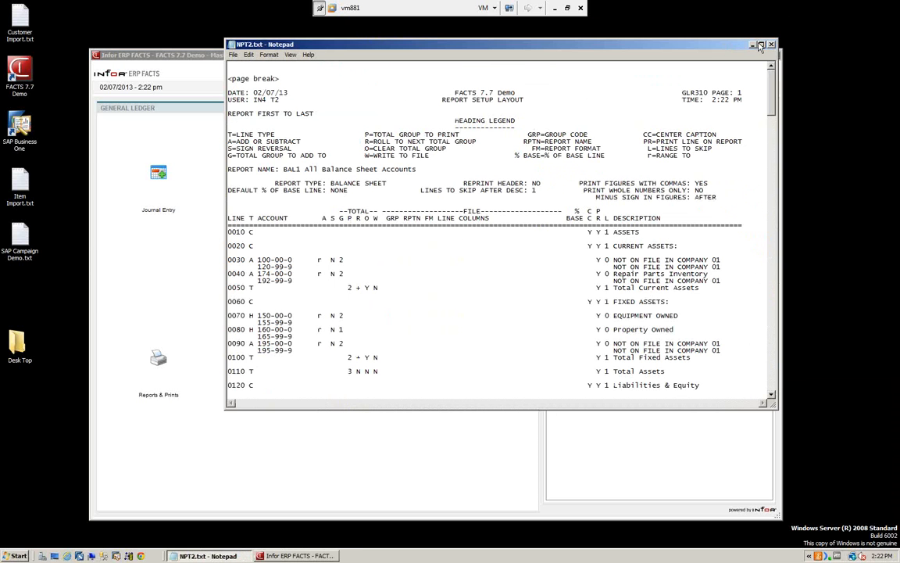
click(760, 45)
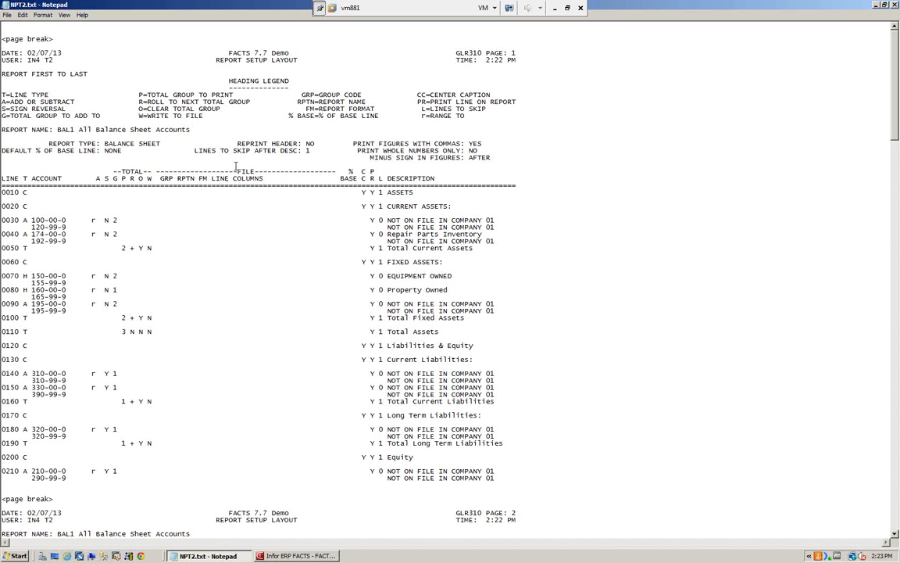
scroll(174, 227, down, 19)
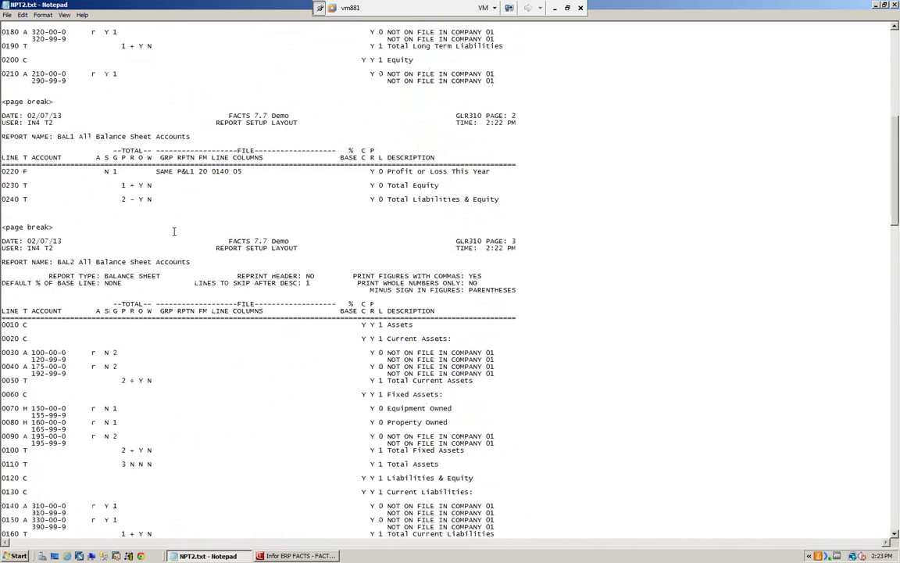
scroll(174, 231, down, 20)
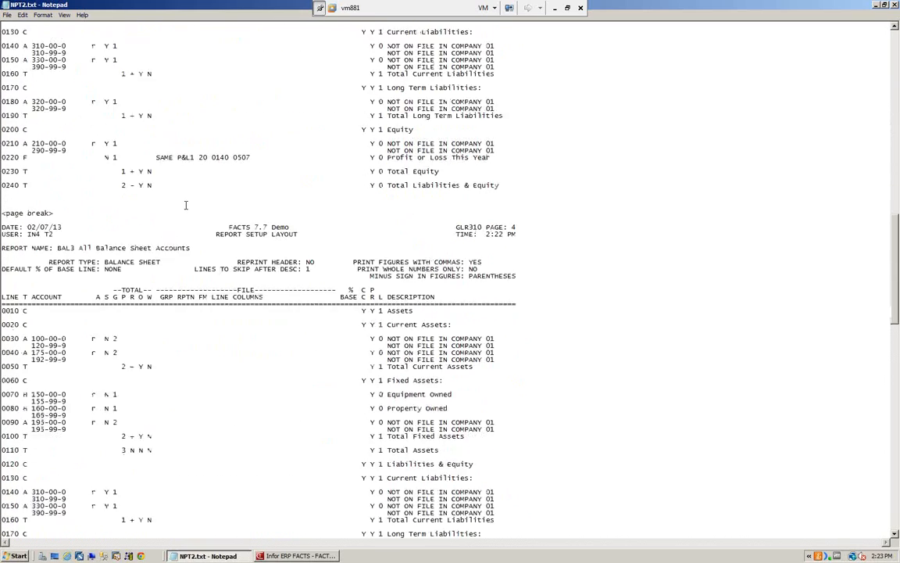
scroll(186, 205, down, 6)
scroll(186, 204, down, 20)
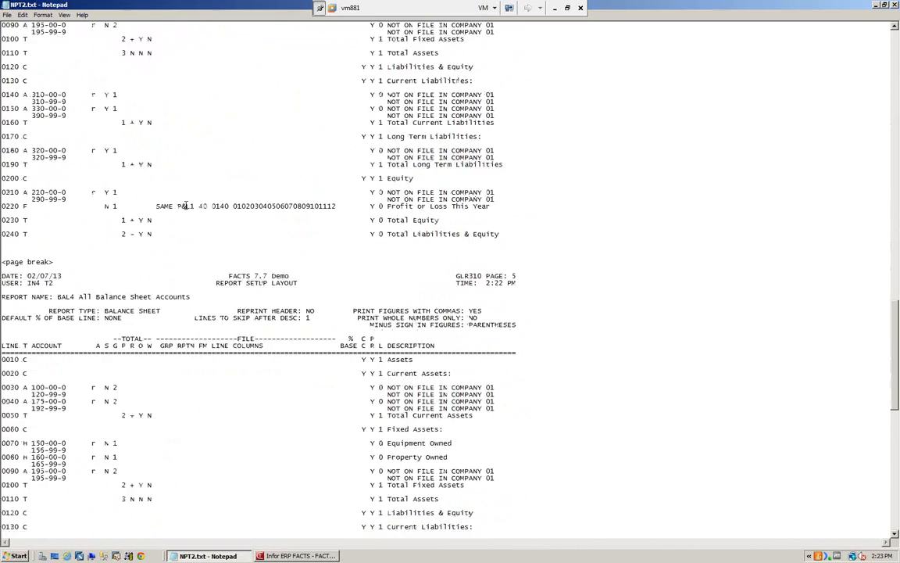
scroll(186, 204, down, 17)
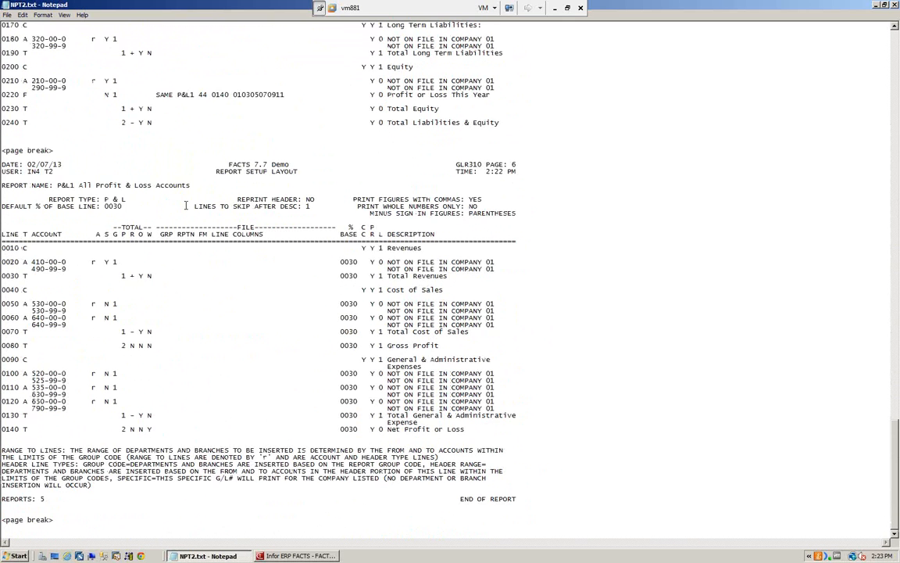
scroll(186, 205, up, 3)
scroll(186, 204, down, 3)
scroll(254, 215, up, 20)
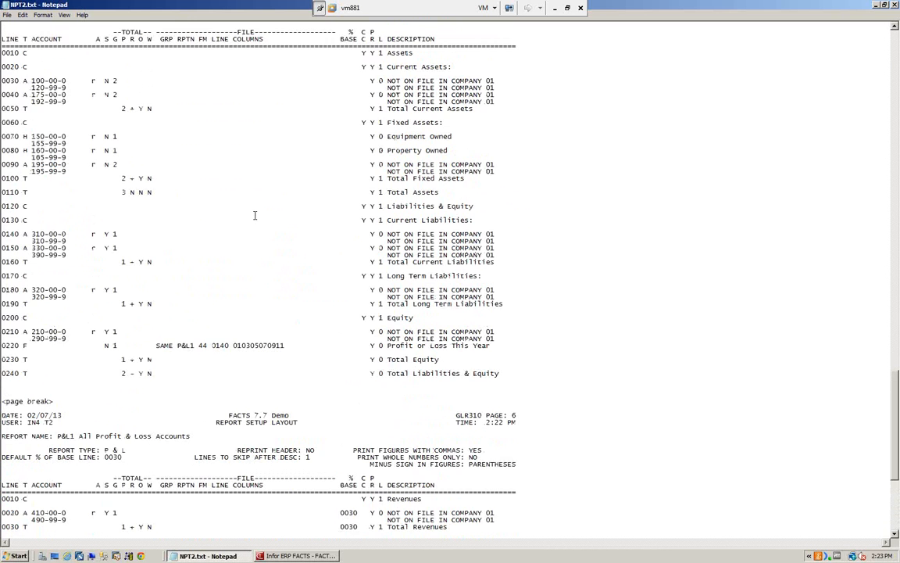
scroll(254, 215, up, 6)
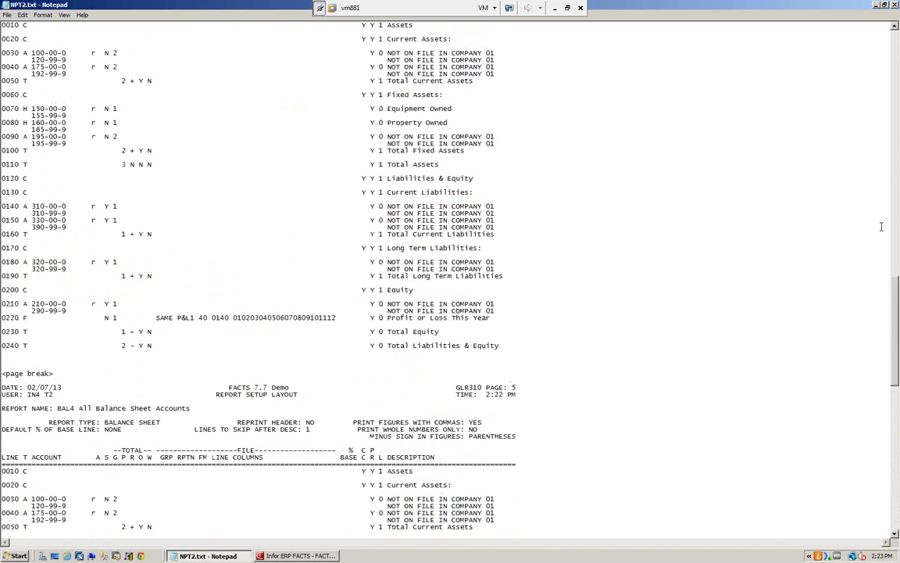
scroll(254, 192, up, 20)
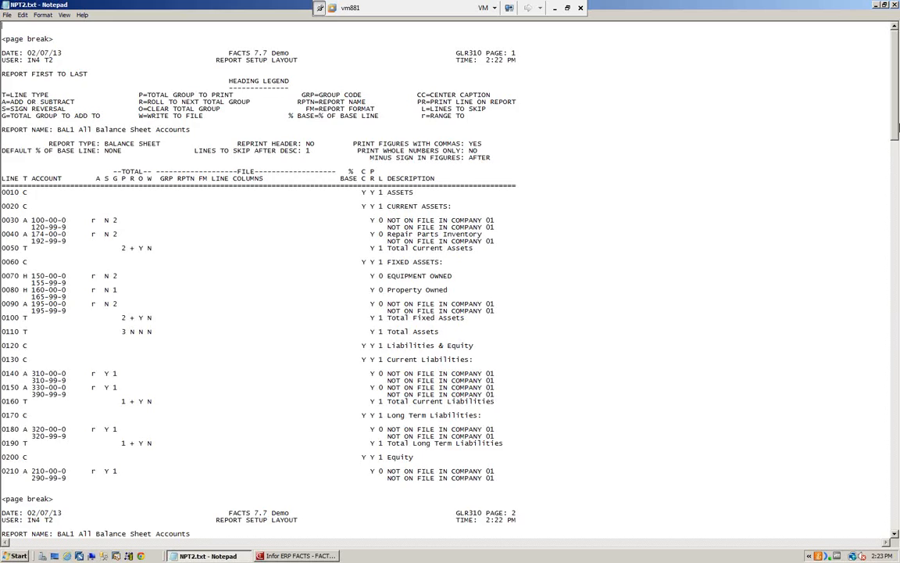
drag(896, 131, 896, 522)
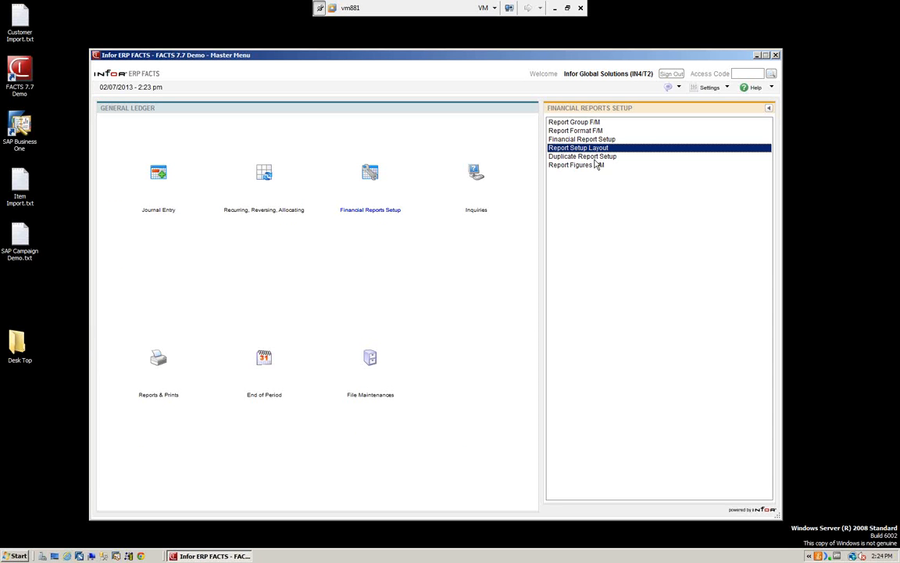
Step: Open Duplicate Report Setup from the financial reports setup functions
click(602, 157)
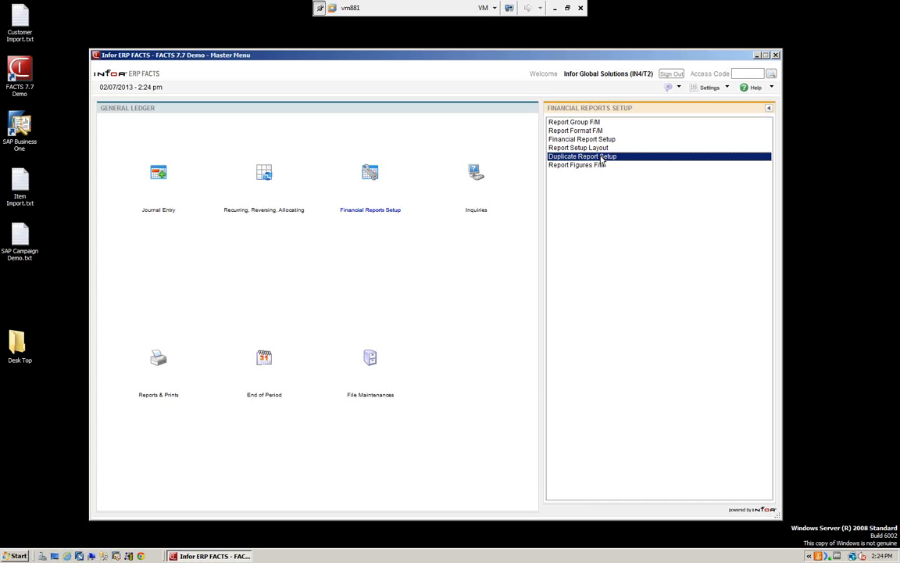
Step: Select P&L1 as the report to copy from in Duplicate Report Setup, and cancel without duplicating it
click(600, 157)
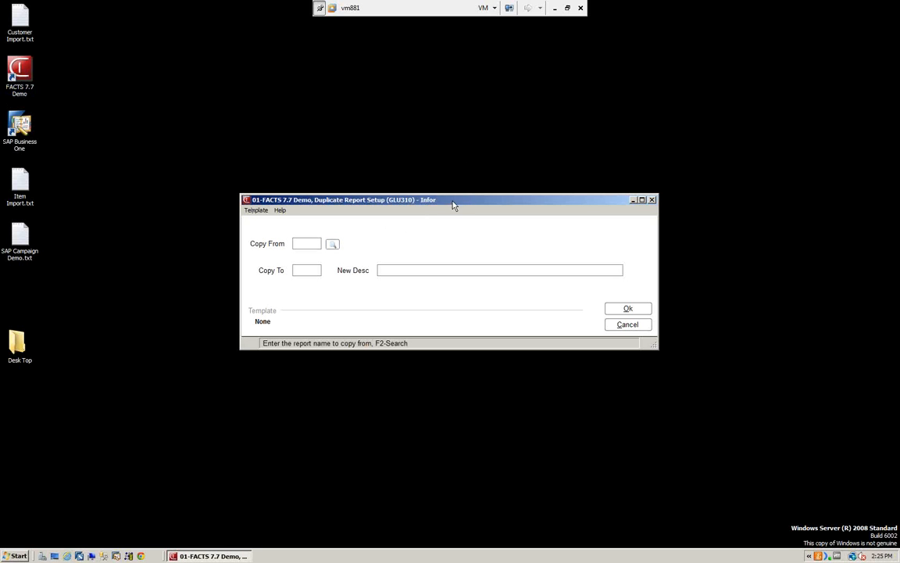
drag(445, 200, 415, 103)
click(303, 149)
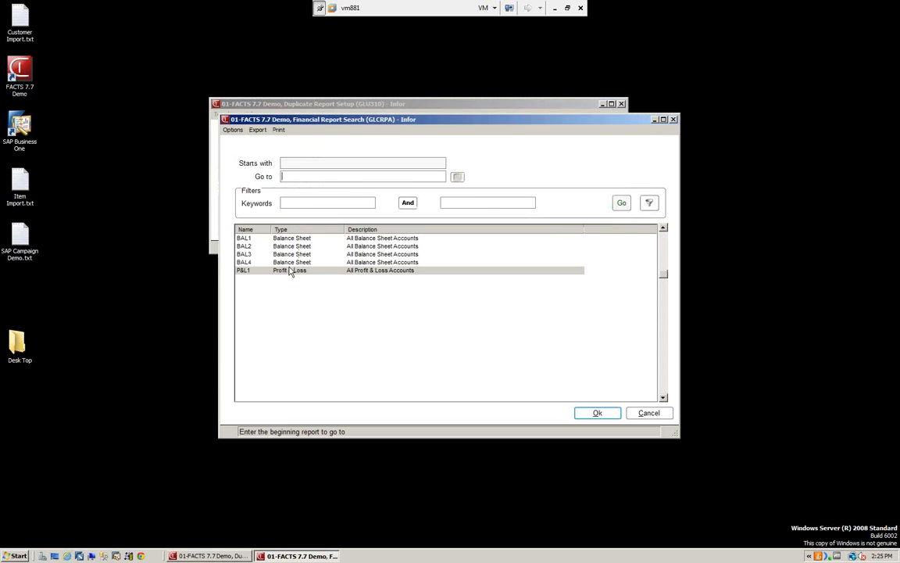
double_click(290, 271)
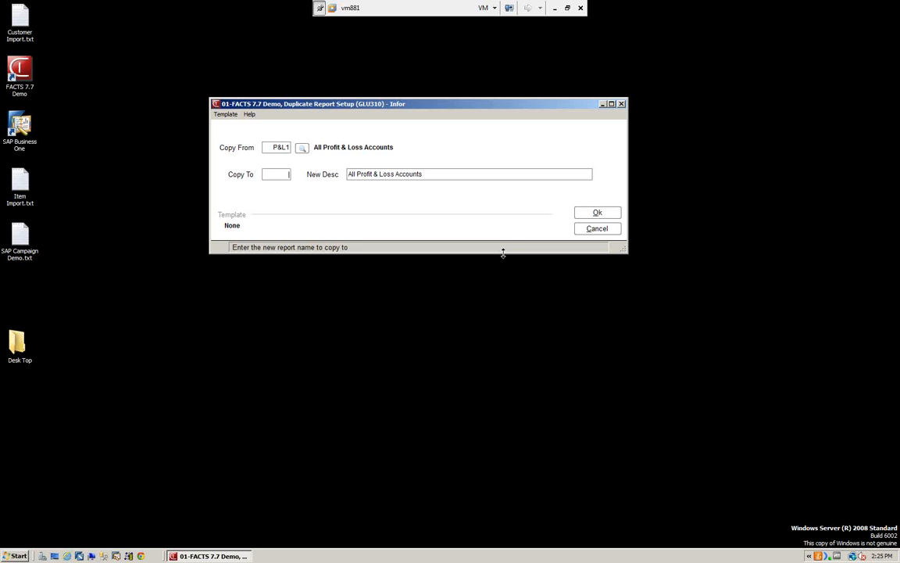
click(602, 230)
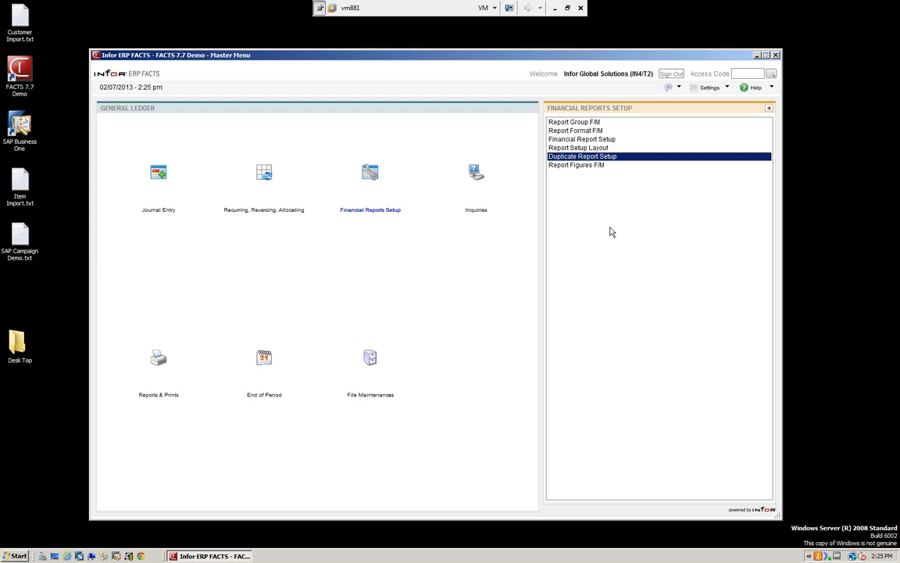
Step: Bring up the BR01 P&L1 line 0140 record in Report Figures F/M, examine its column amounts, and leave the function
click(575, 165)
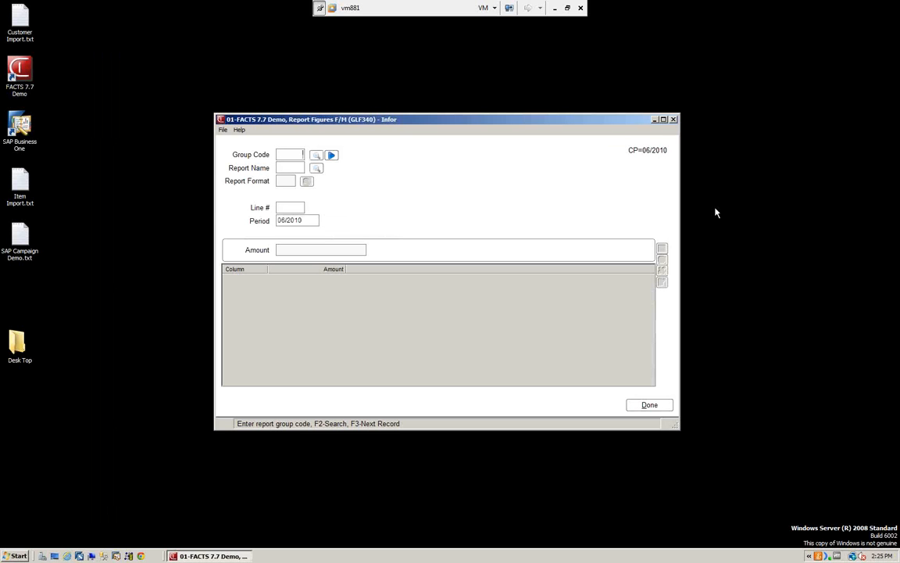
click(332, 155)
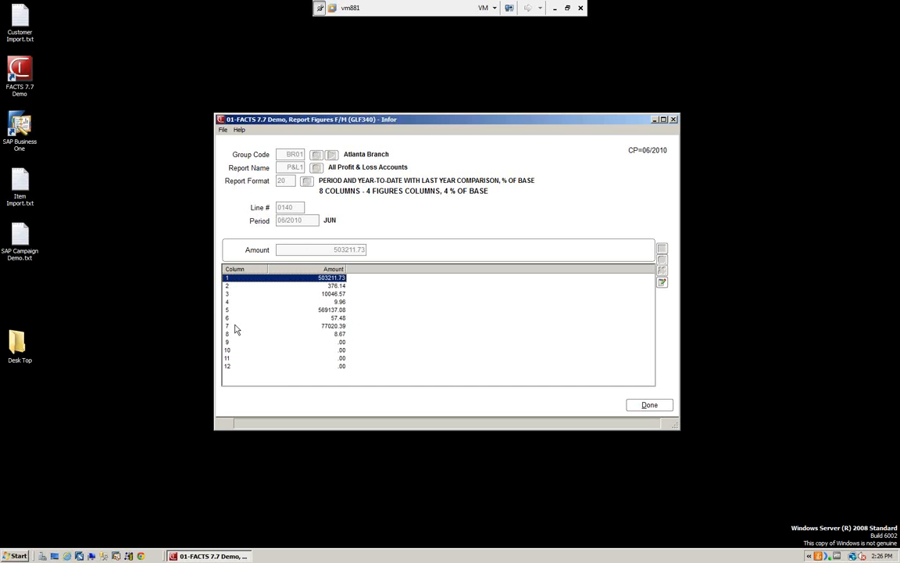
click(337, 318)
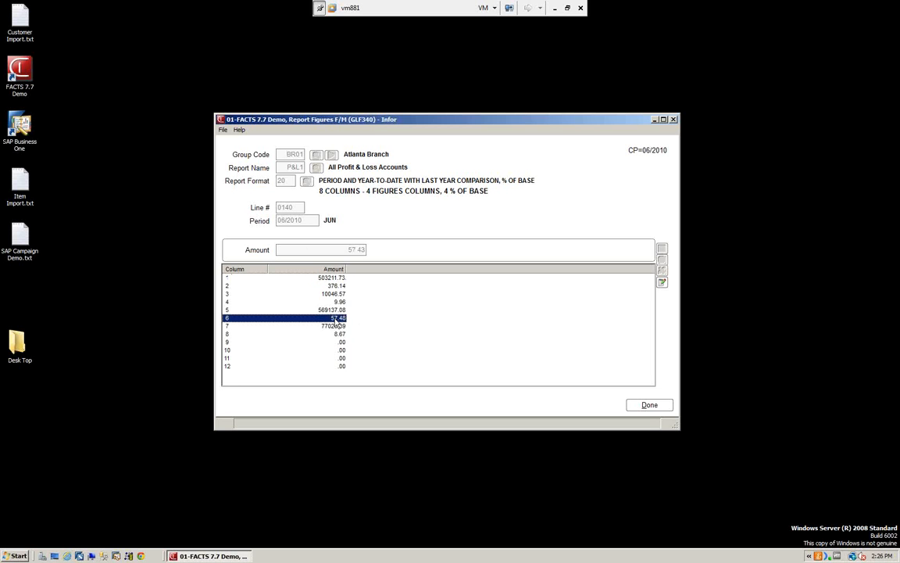
click(319, 279)
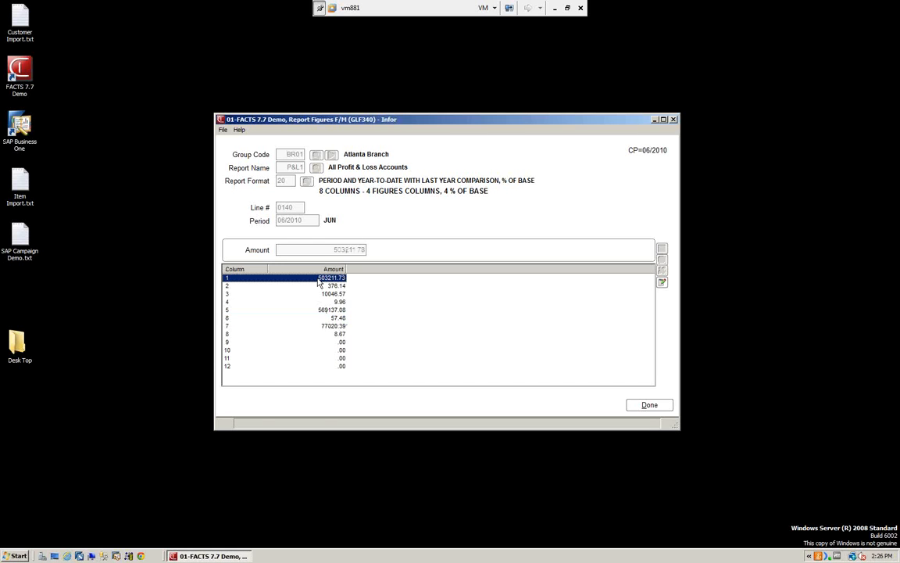
click(665, 286)
click(650, 406)
click(650, 405)
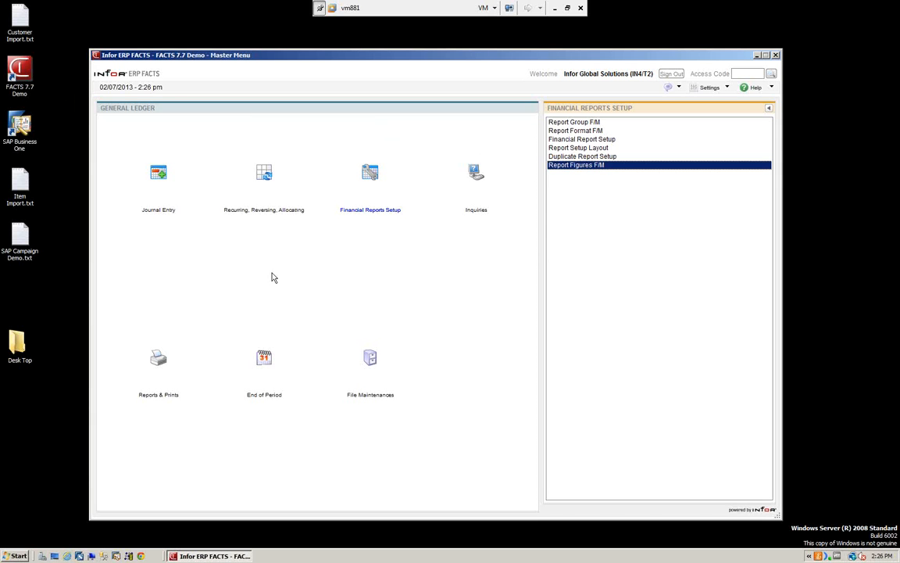
Step: Open Financial Reports from the end-of-period functions and select report groups BR01 and BR02
click(264, 363)
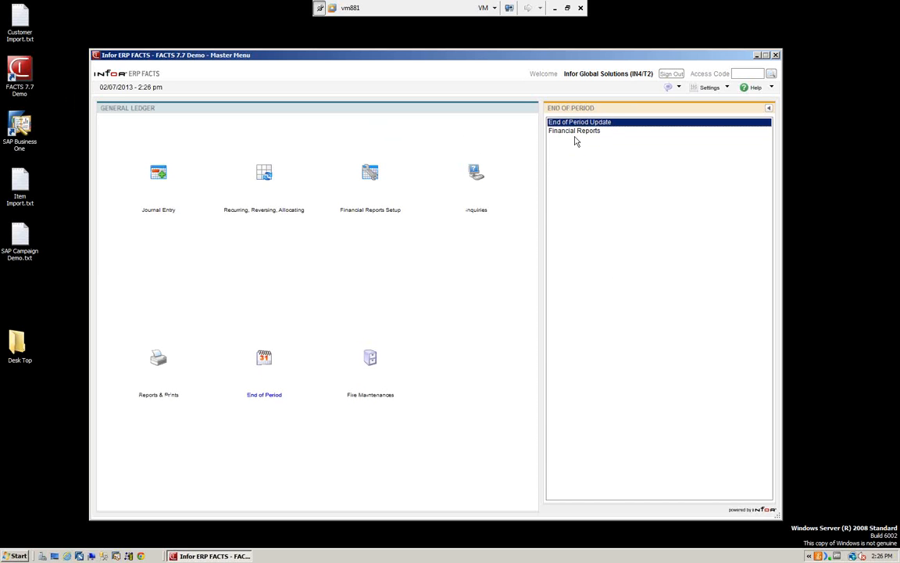
click(578, 131)
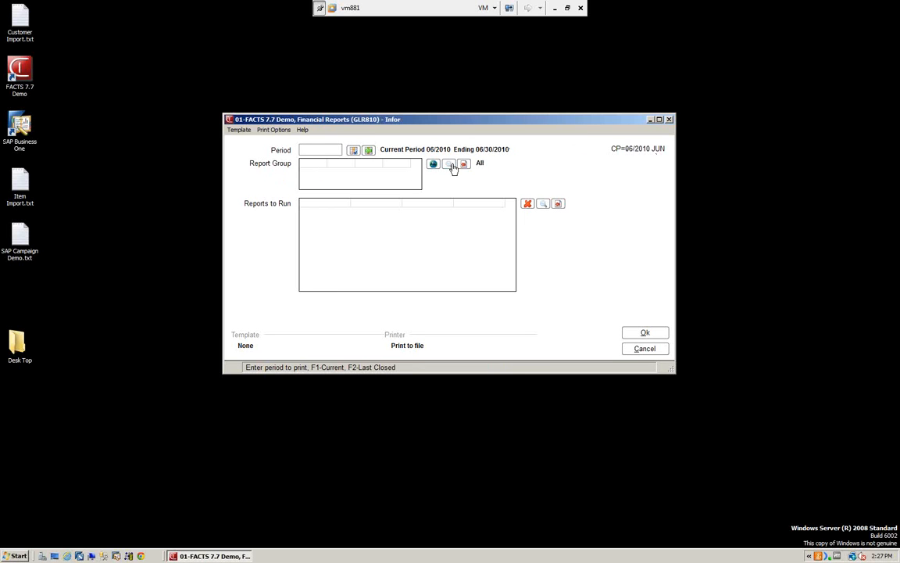
click(451, 166)
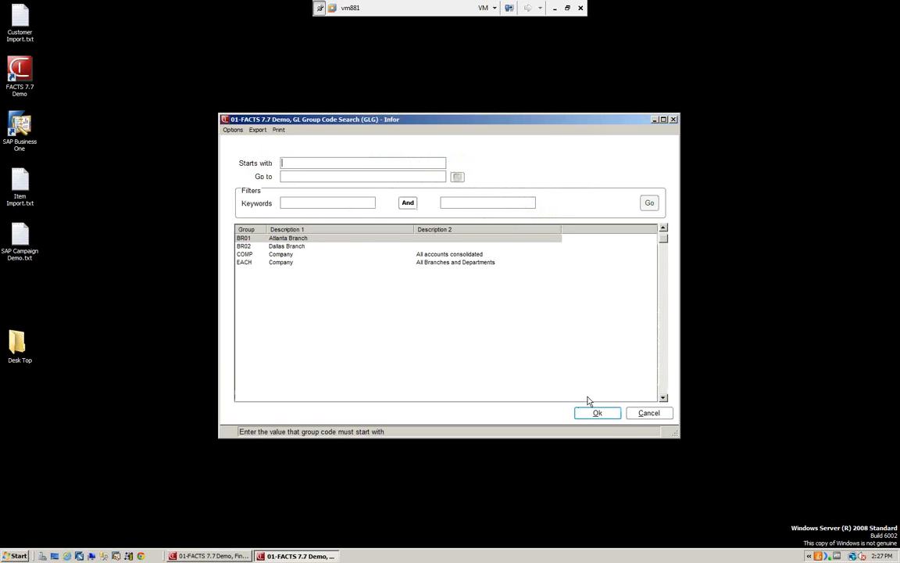
click(647, 414)
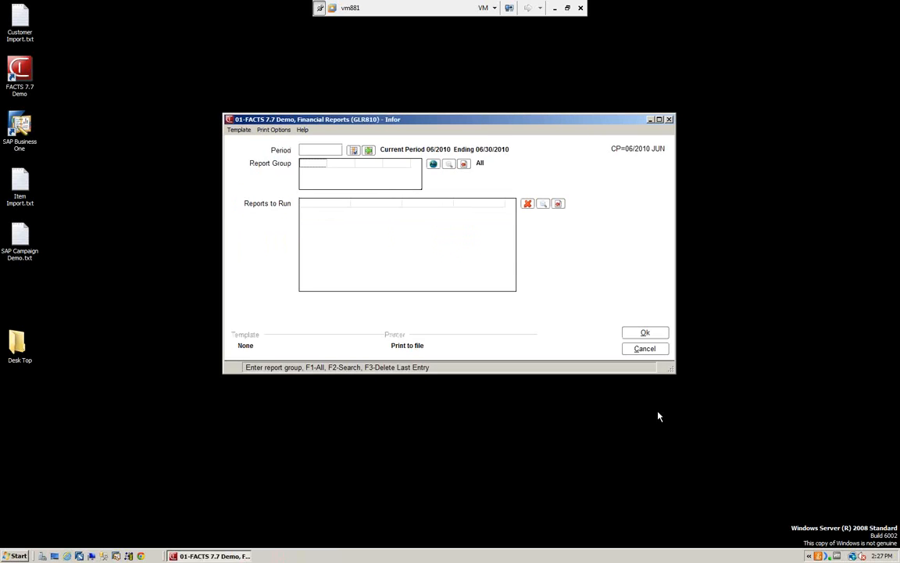
click(434, 165)
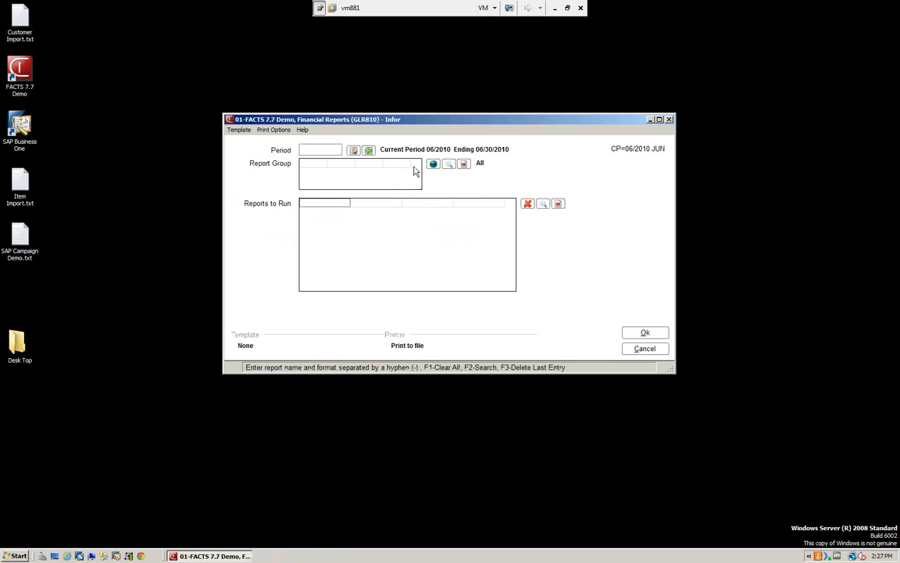
click(448, 164)
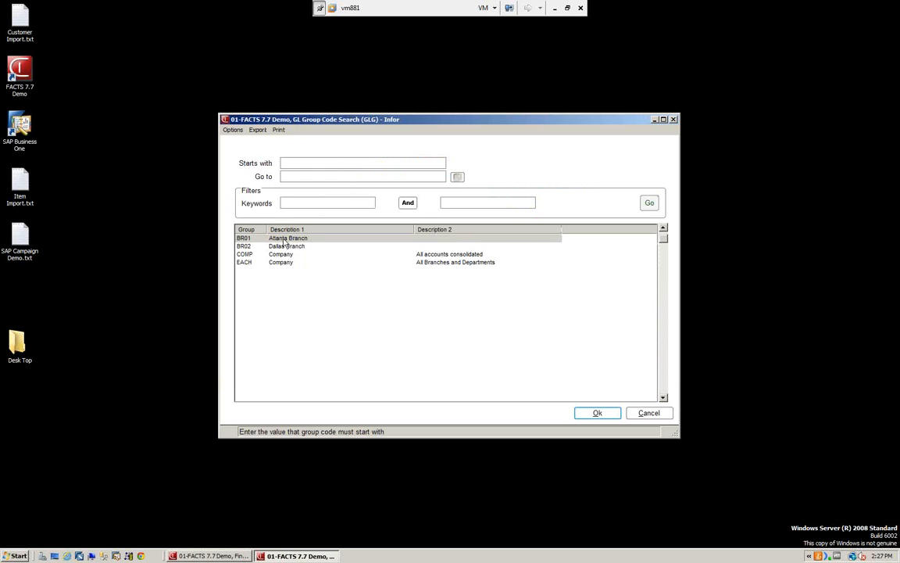
click(599, 413)
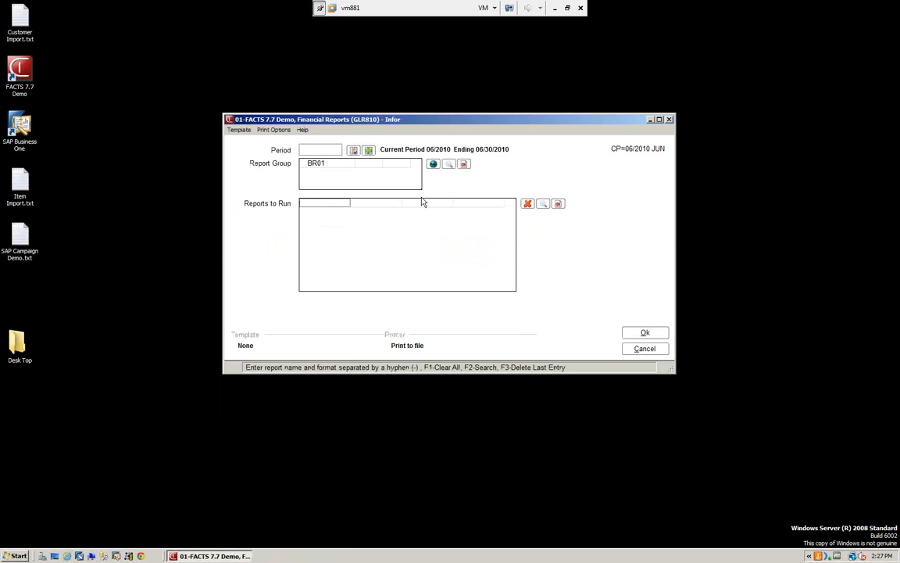
click(449, 164)
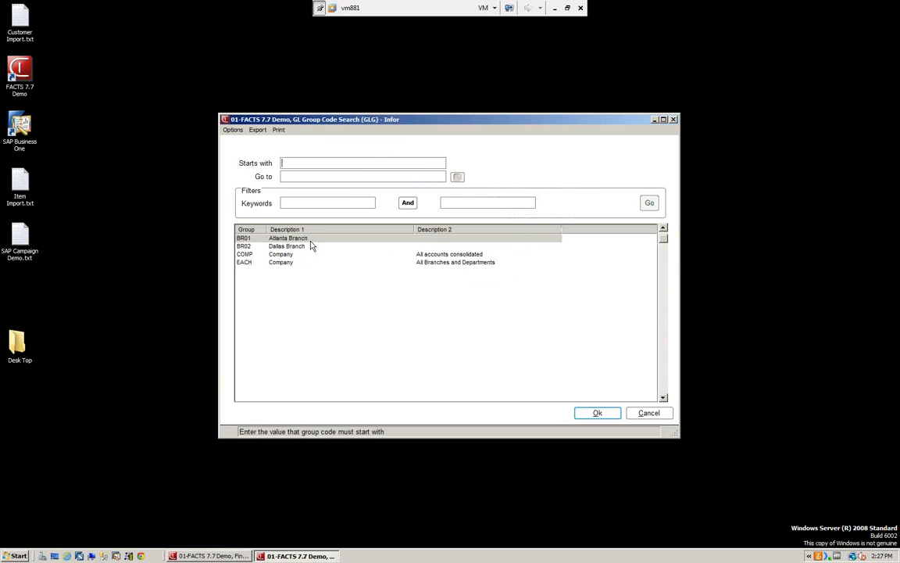
click(309, 246)
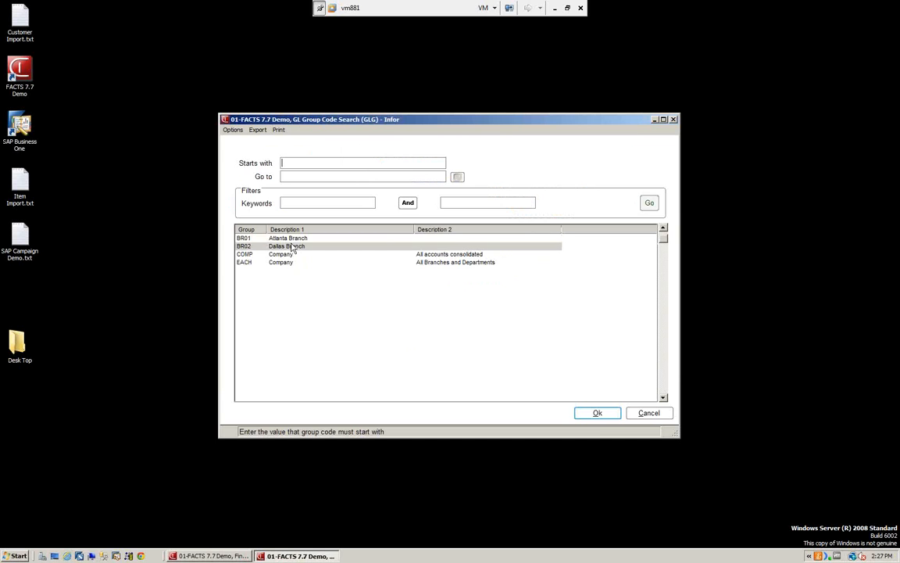
click(598, 413)
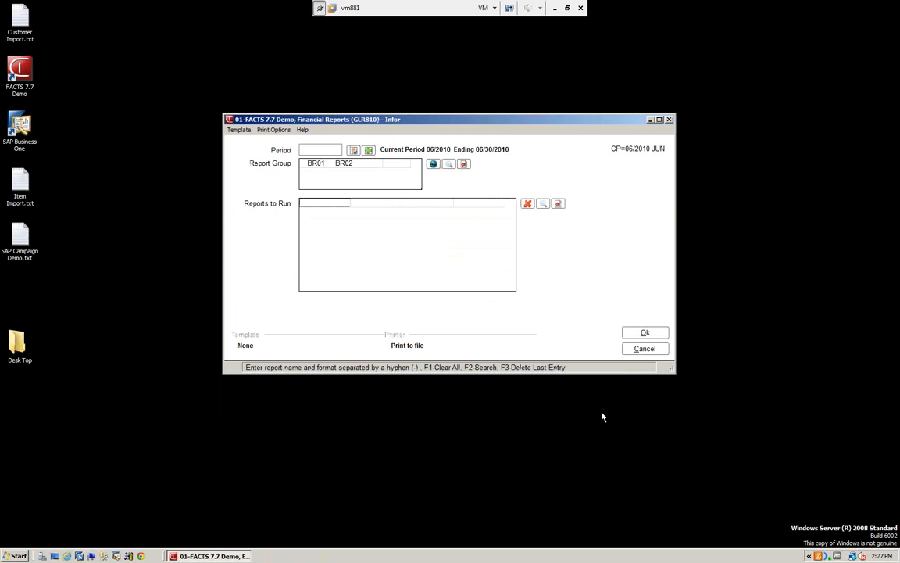
Step: Add report P&L1 with format 20, period and year-to-date with last year comparison, to the reports to run
click(544, 204)
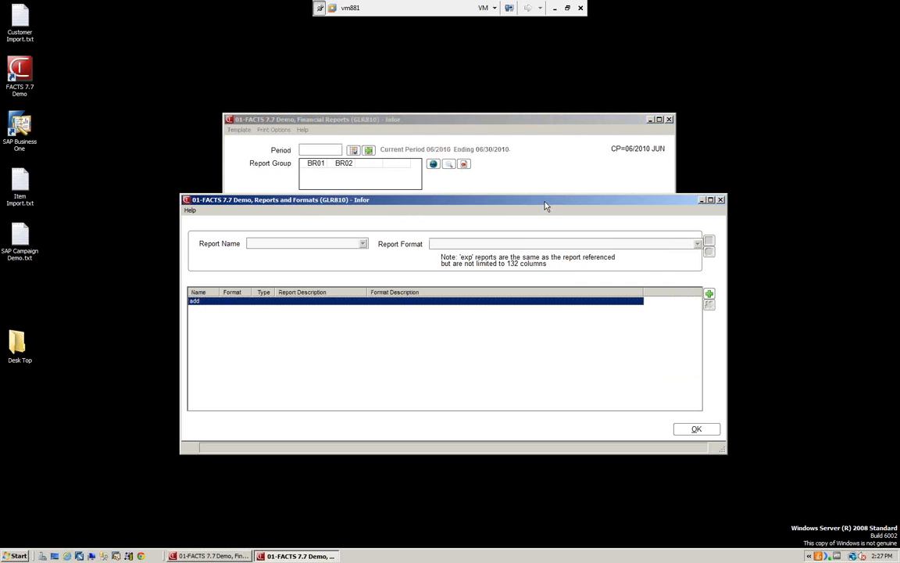
click(709, 292)
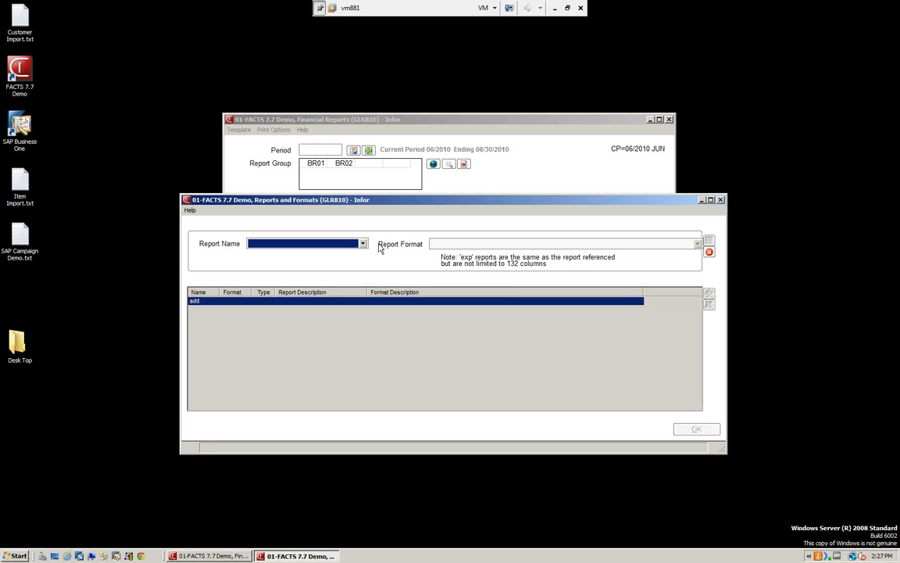
click(363, 244)
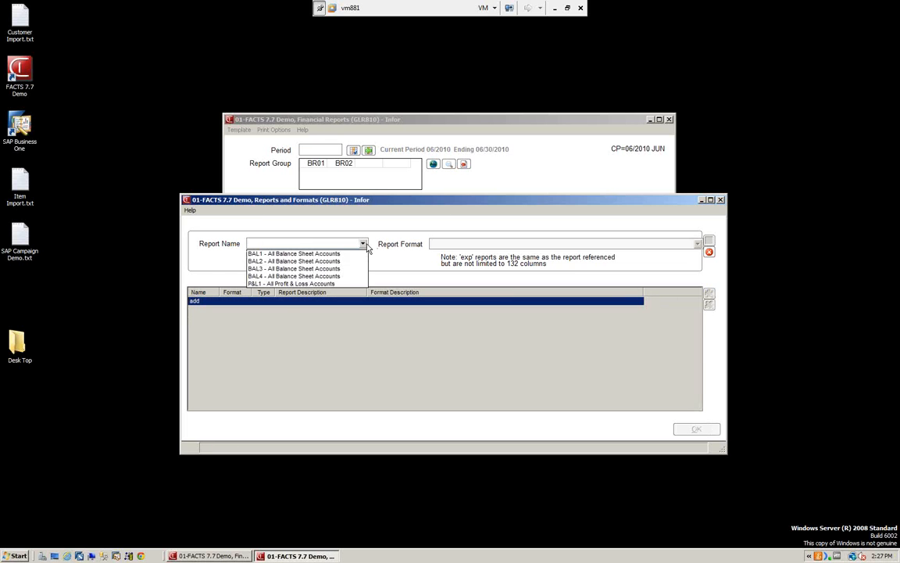
click(312, 283)
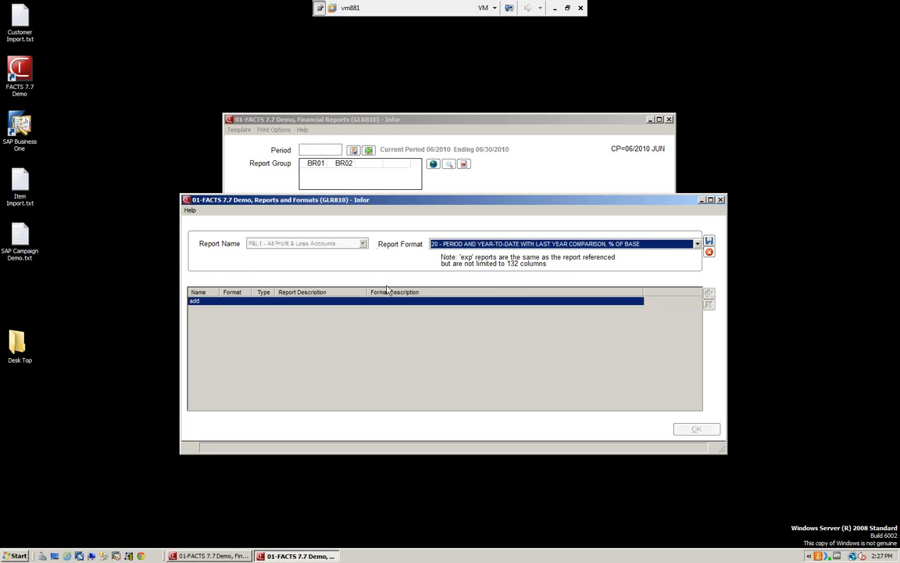
click(708, 241)
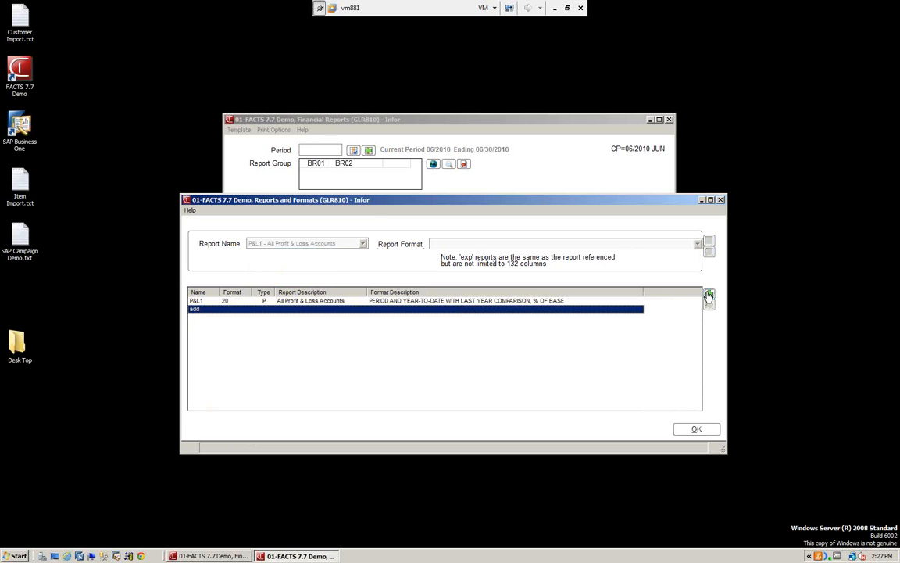
Step: Add report BAL1 with format 50 - Period Actual Balance to the reports to run, and run the financial reports to file
click(708, 296)
click(329, 243)
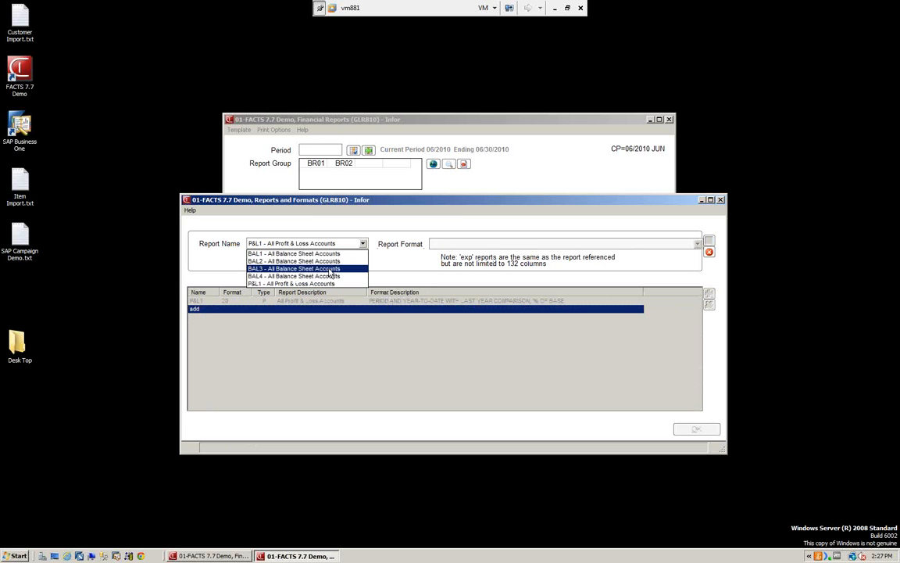
click(328, 253)
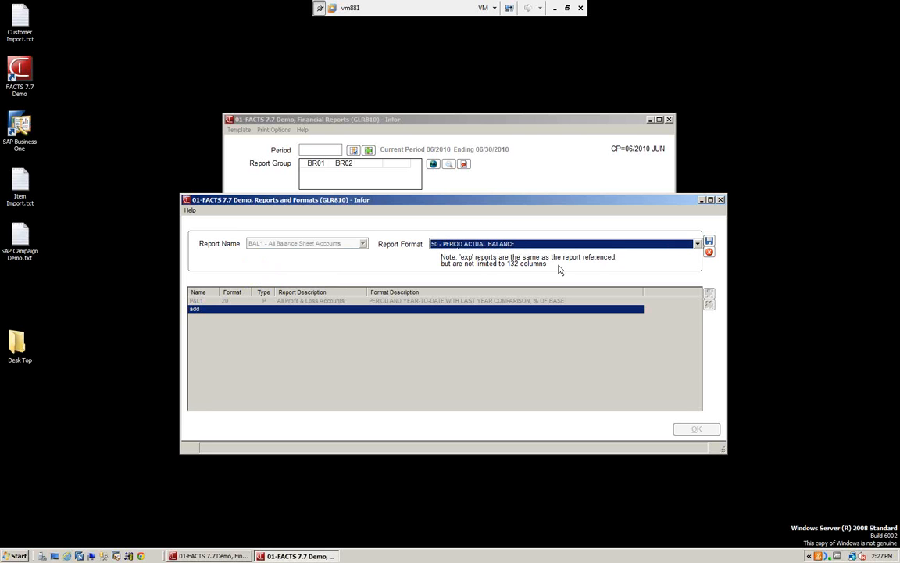
click(709, 240)
click(697, 429)
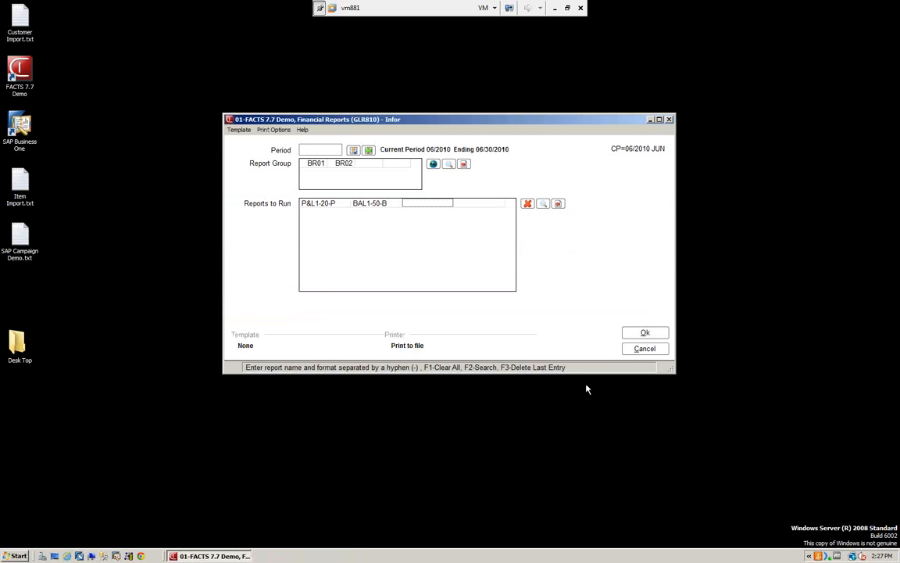
click(644, 333)
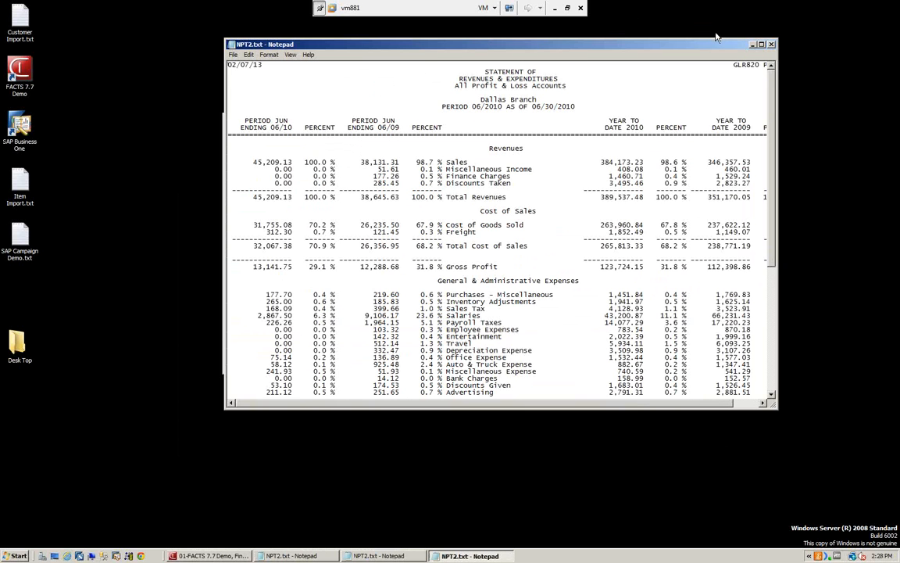
Step: Review the printed profit and loss and balance sheet statements for the Dallas and Atlanta branches, enlarging the Dallas ones
click(762, 46)
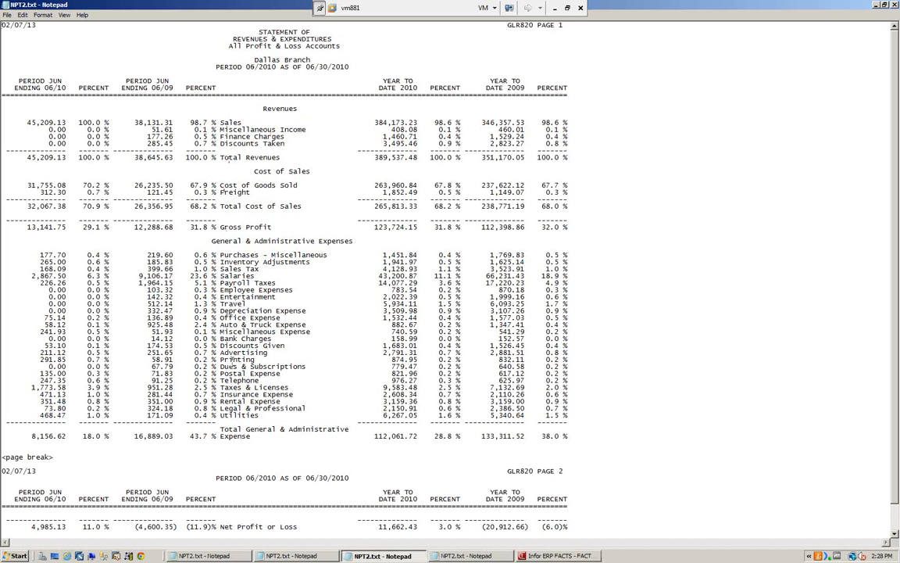
click(876, 5)
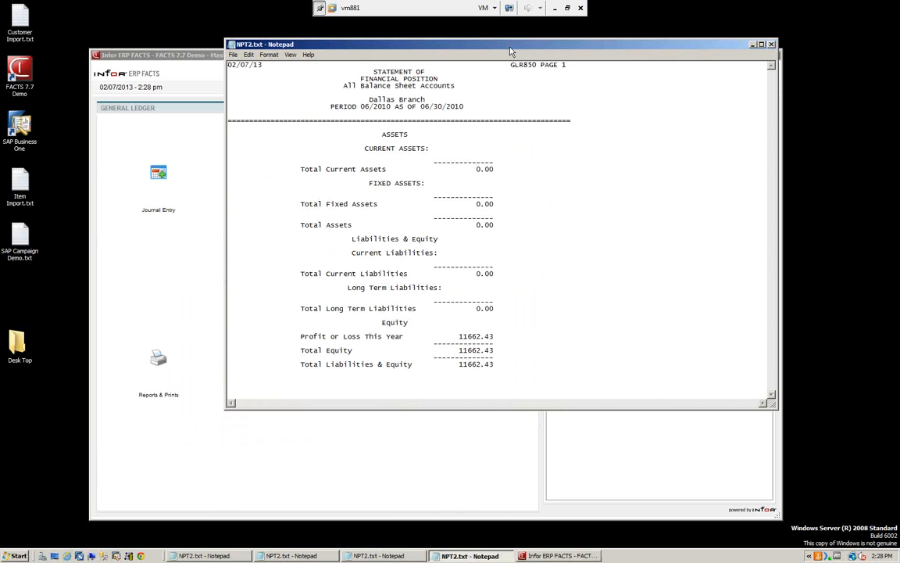
drag(461, 45, 448, 129)
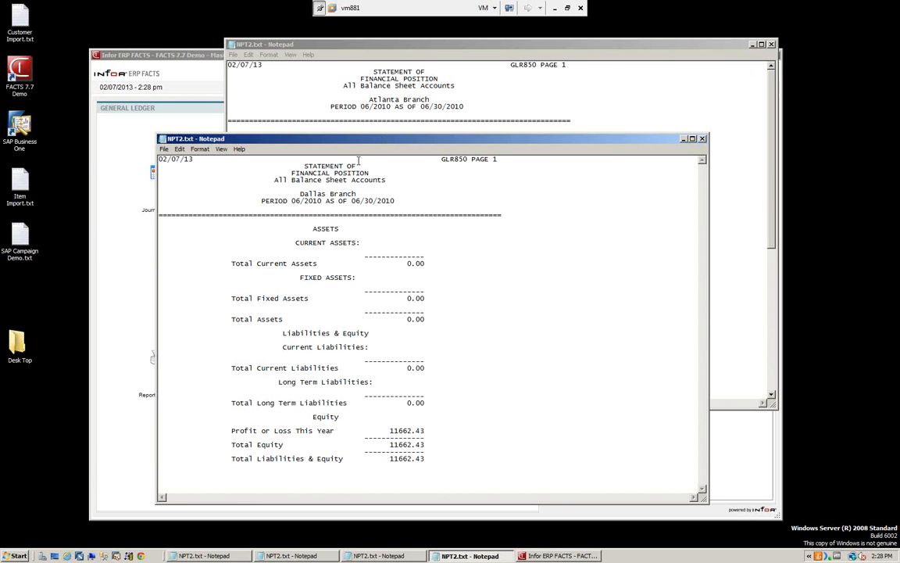
click(692, 139)
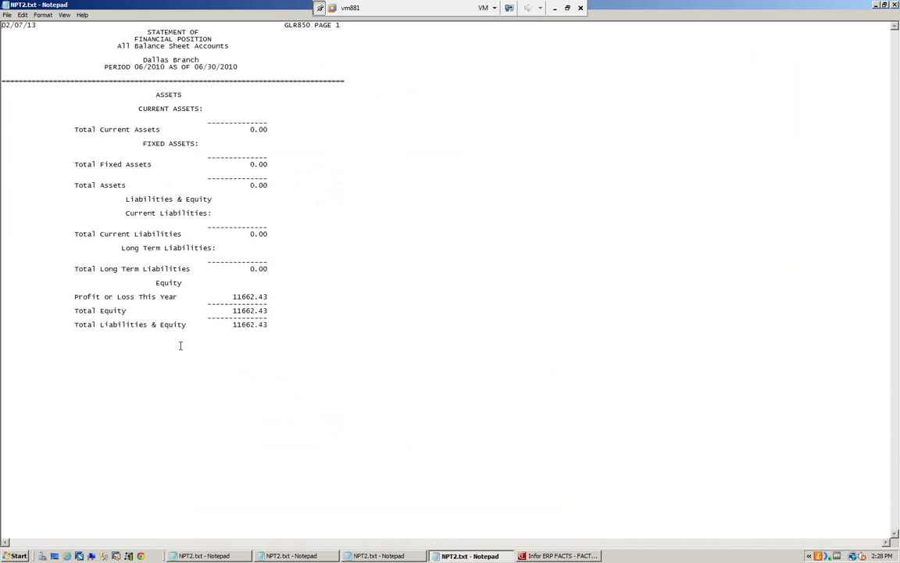
click(895, 5)
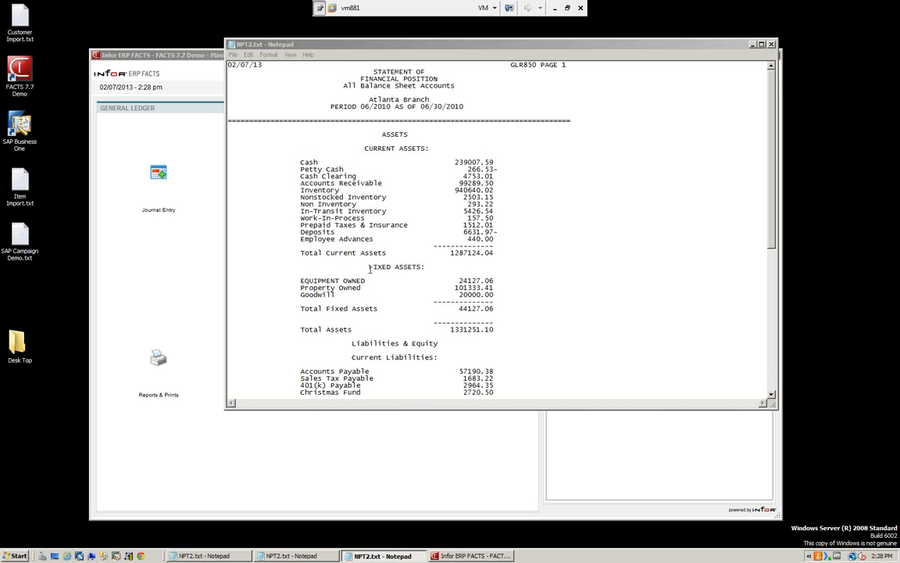
click(771, 44)
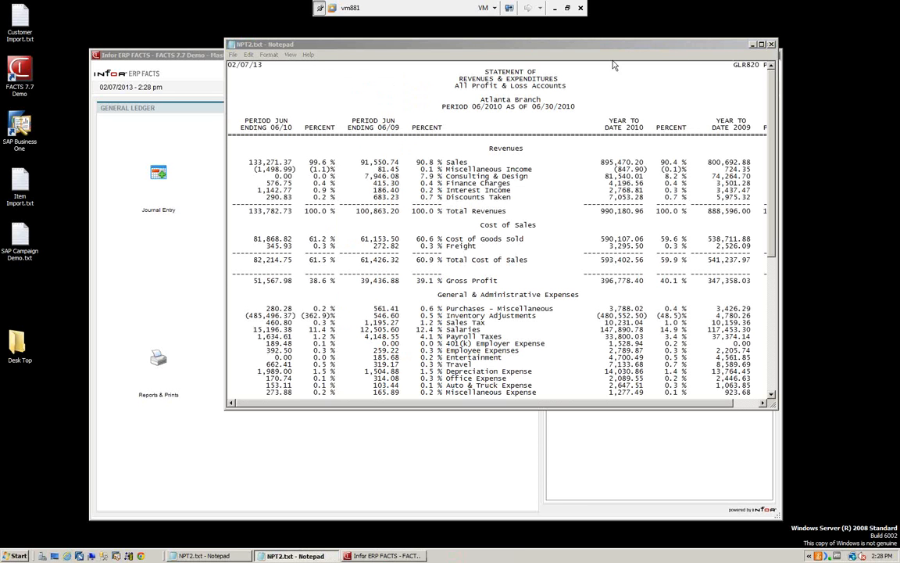
click(520, 47)
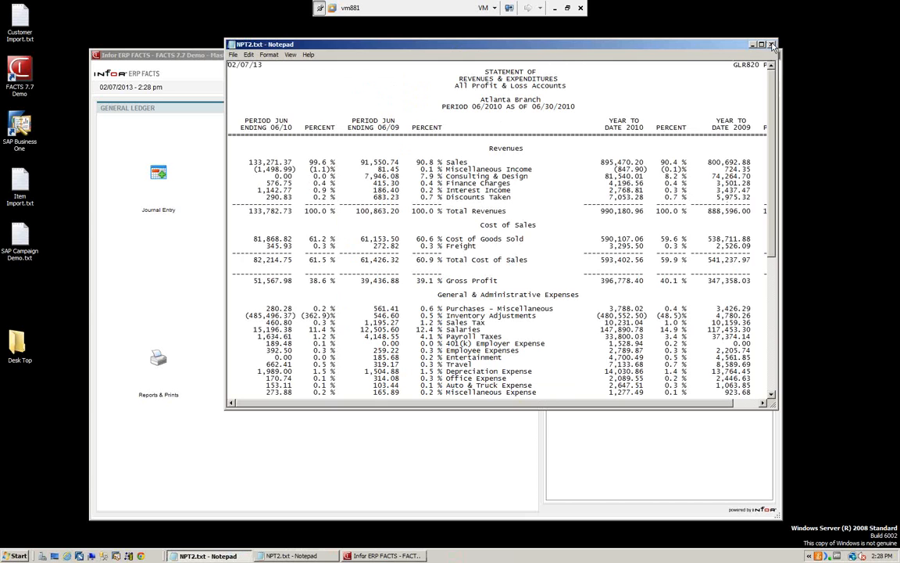
click(771, 44)
click(577, 137)
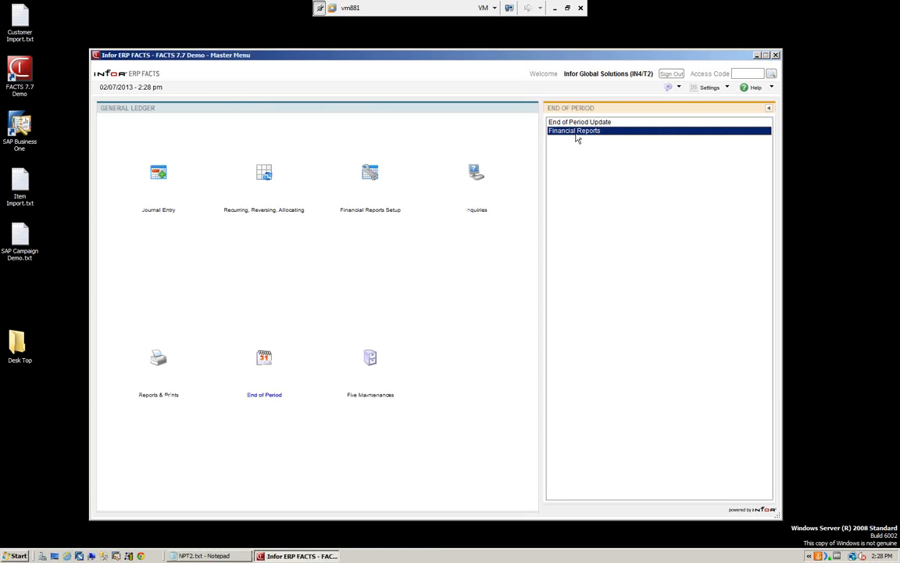
double_click(576, 135)
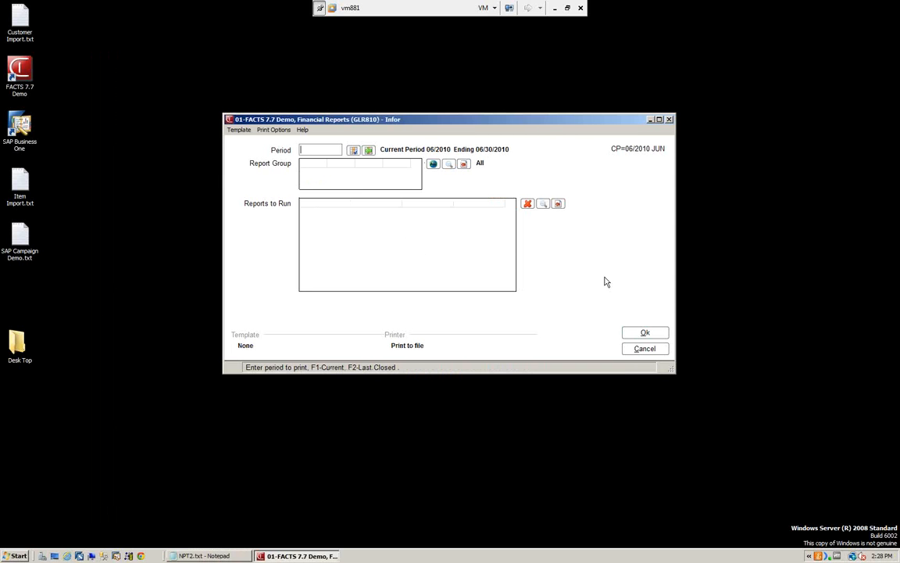
click(645, 354)
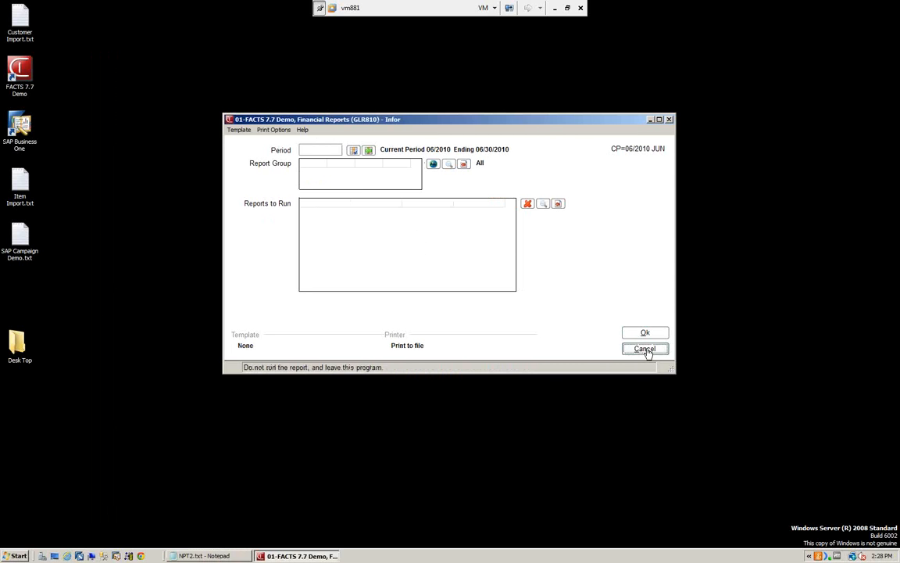
Step: Open Report Group F/M from the financial reports setup functions and examine the definitions of groups BR01, BR02, COMP and EACH
click(370, 177)
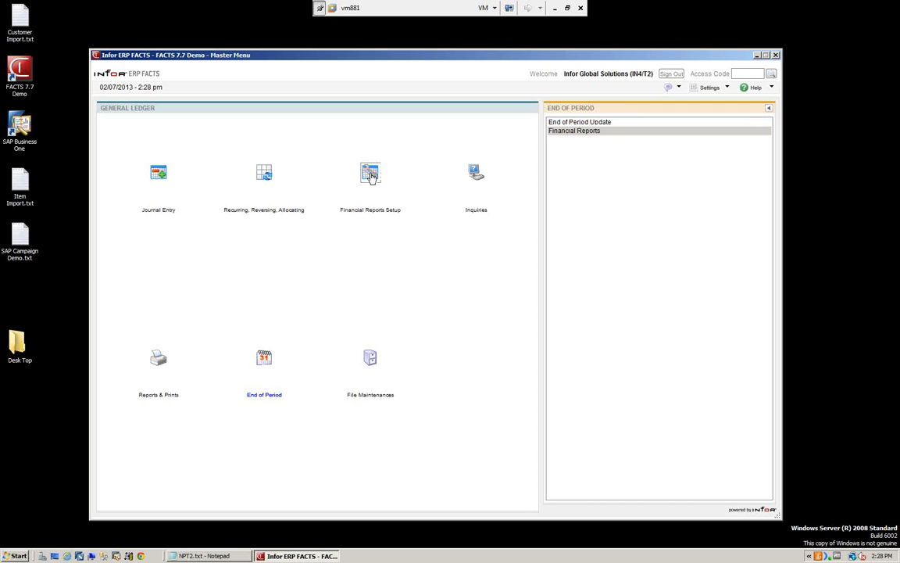
click(573, 125)
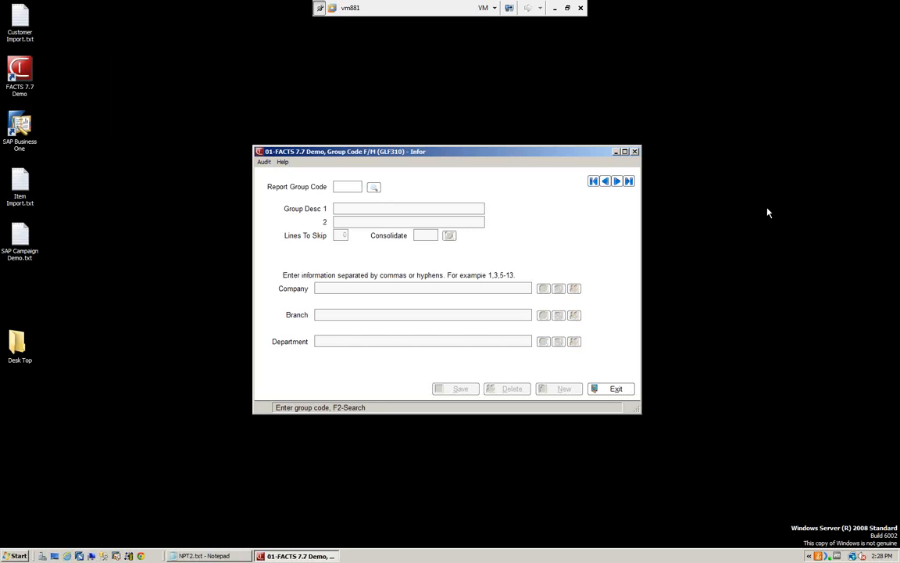
click(593, 181)
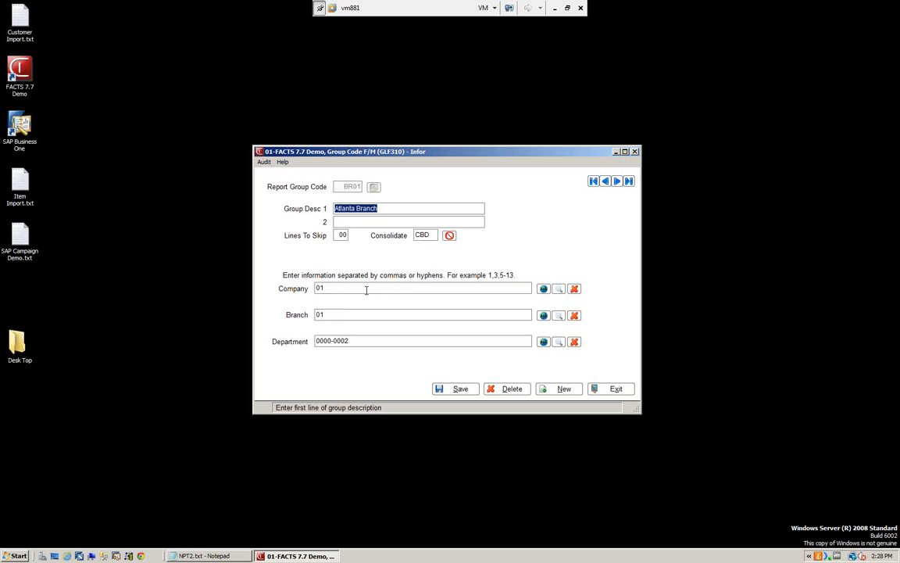
click(616, 181)
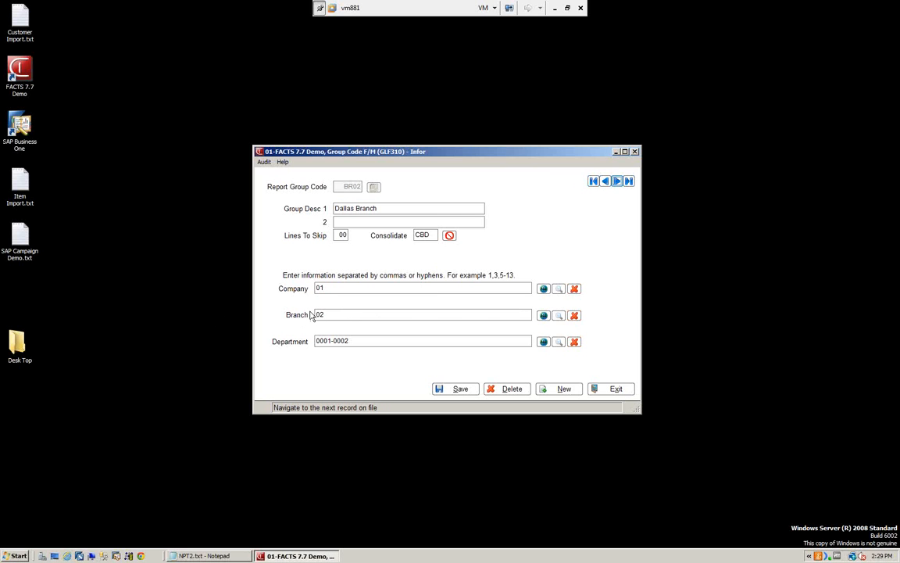
click(616, 181)
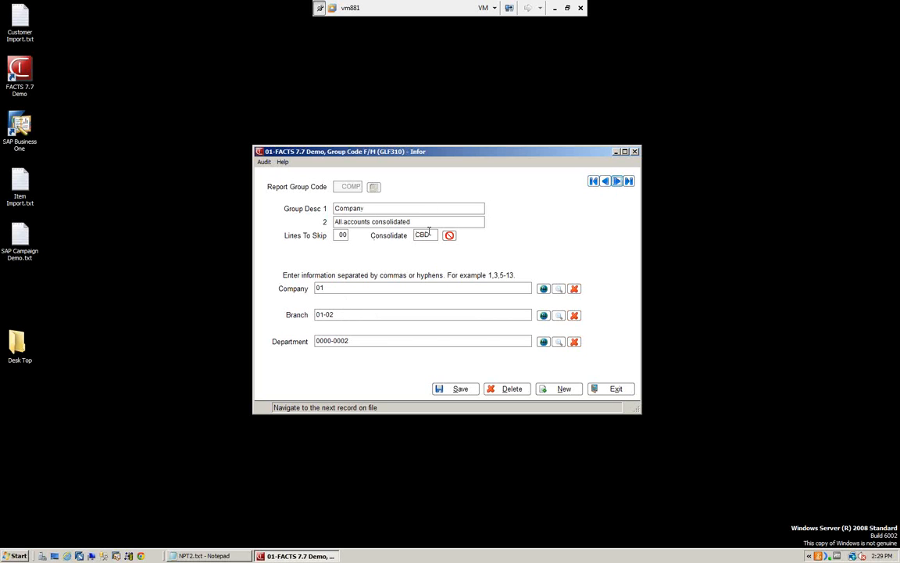
click(617, 181)
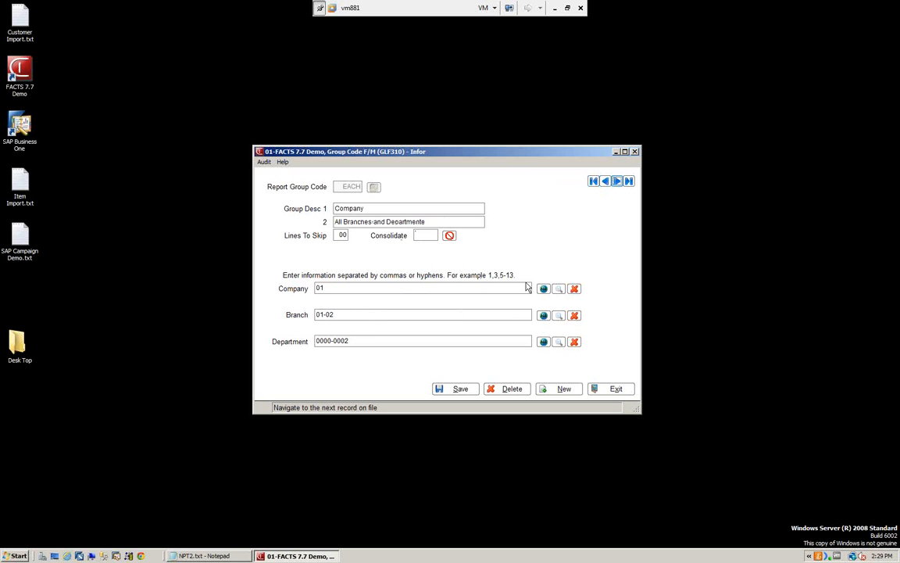
click(615, 389)
Step: Open Report Format F/M and look through the complete list of available GL report formats
click(560, 131)
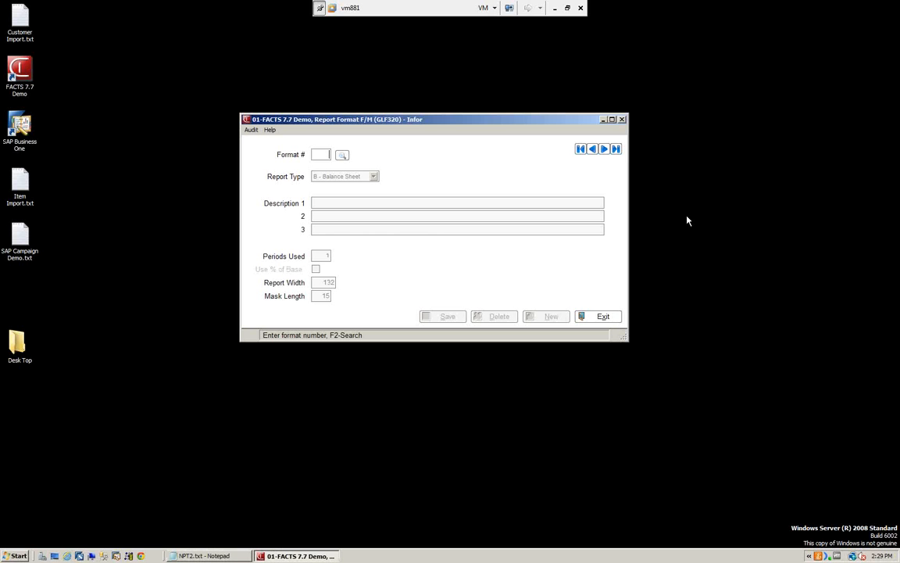
click(342, 154)
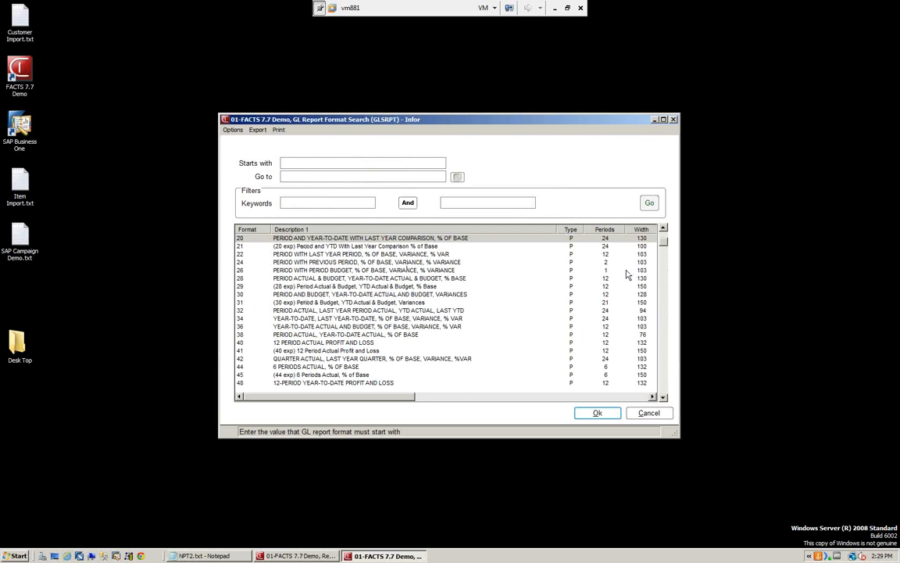
drag(663, 241, 670, 291)
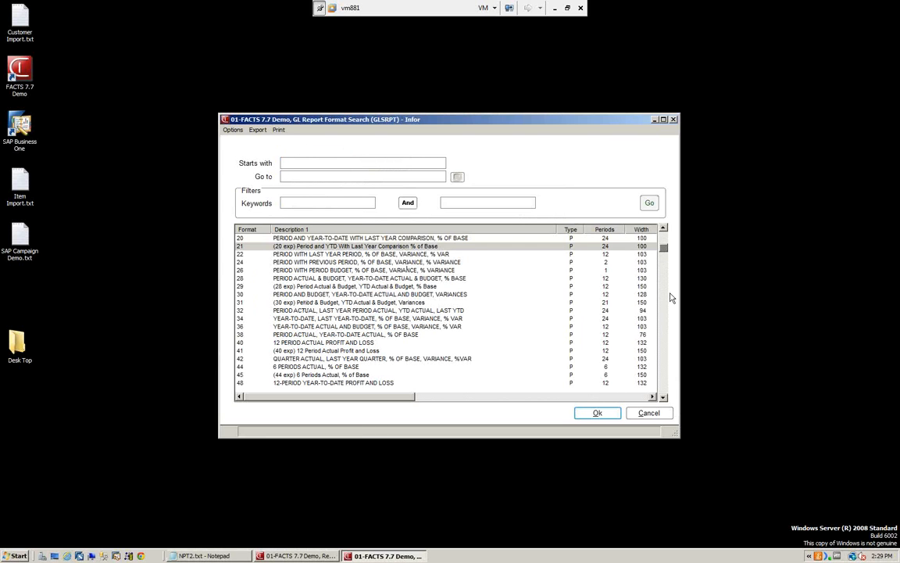
drag(664, 250, 668, 335)
scroll(584, 362, down, 8)
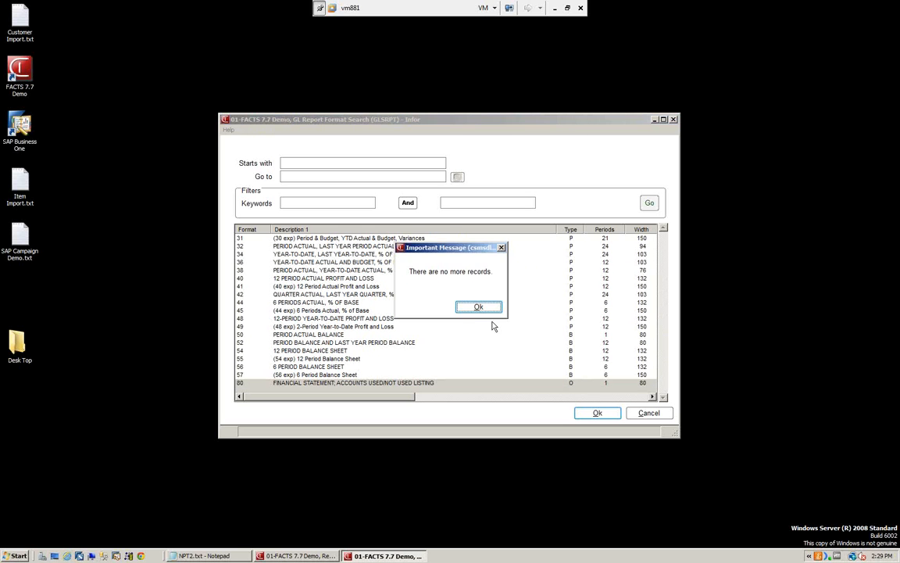
click(475, 306)
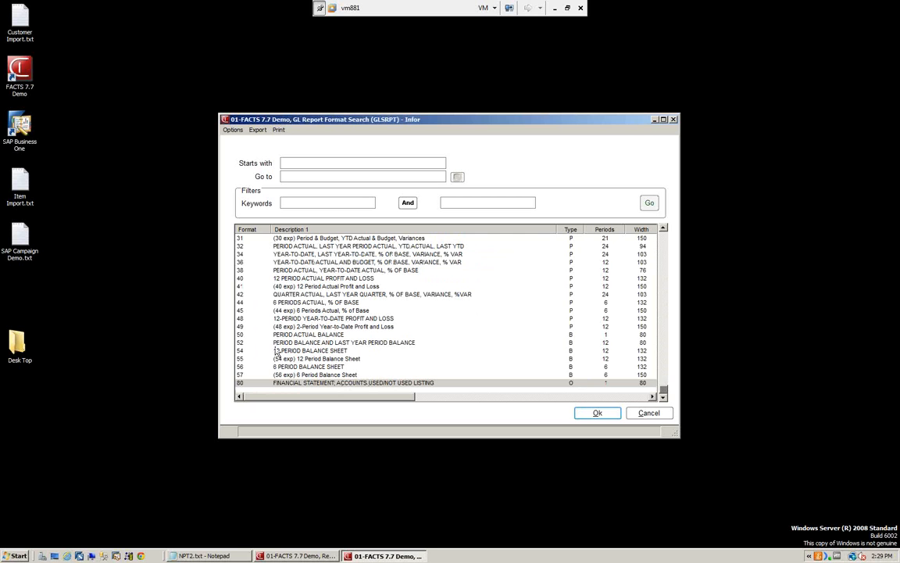
Step: Review the definition of report format 50, Period Actual Balance, and of the first format on file, 20
click(500, 334)
click(598, 413)
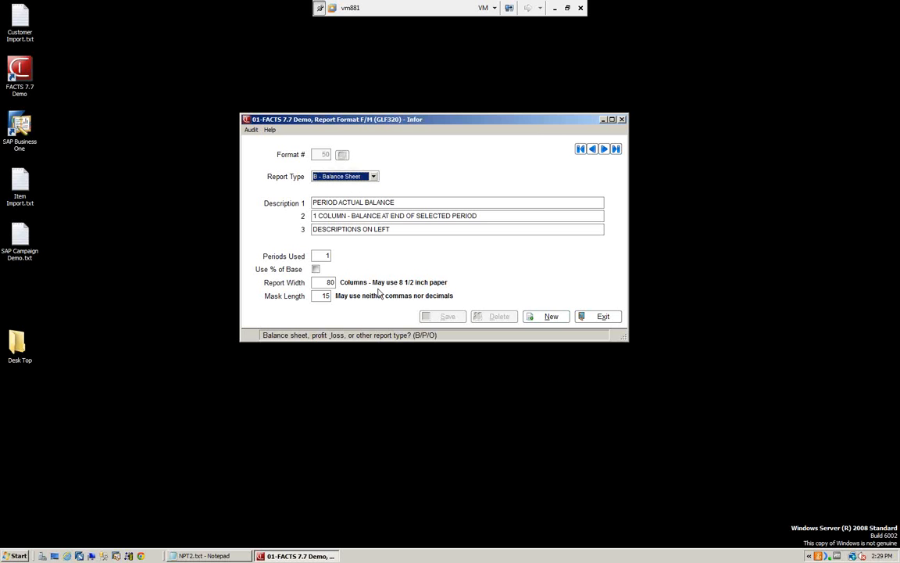
click(581, 148)
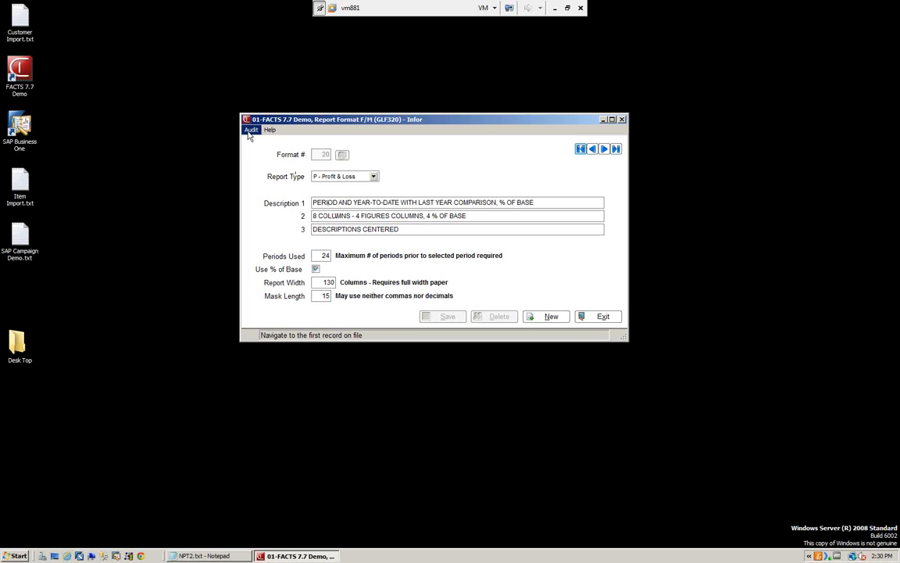
click(603, 317)
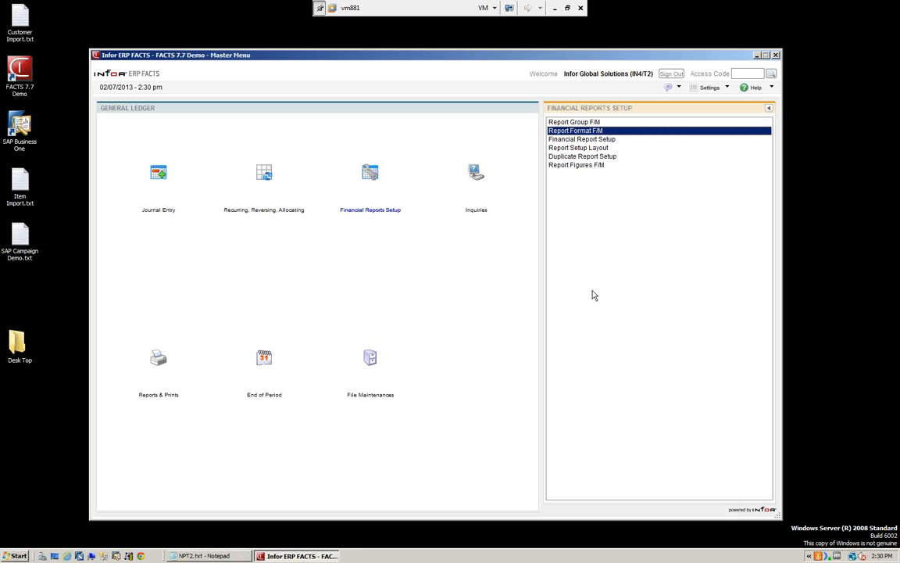
Step: Open Financial Report Setup and load report P&L1, All Profit & Loss Accounts
click(576, 140)
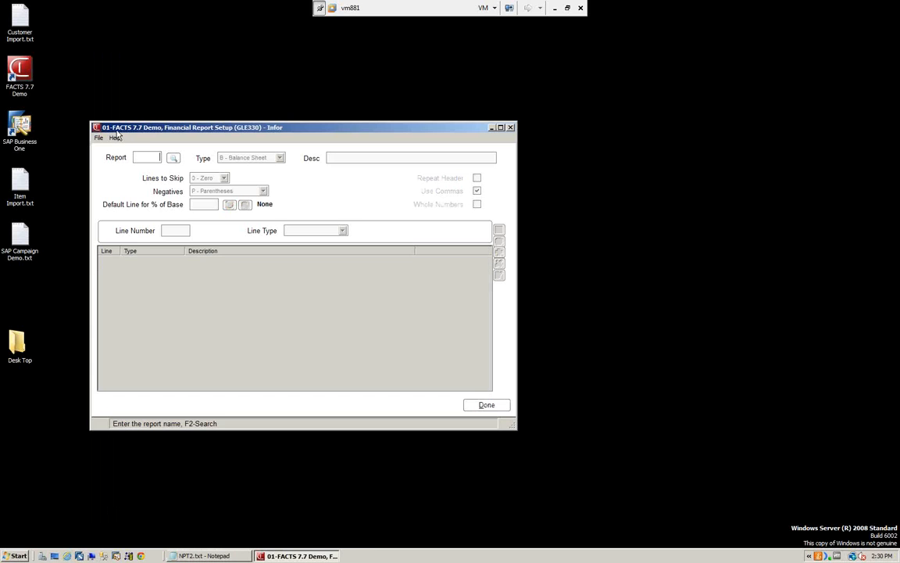
click(173, 157)
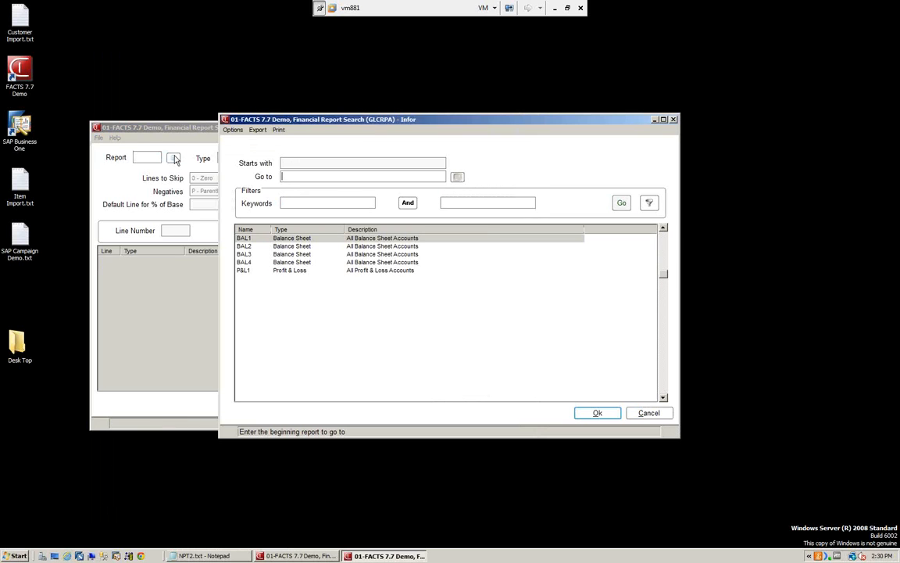
click(294, 271)
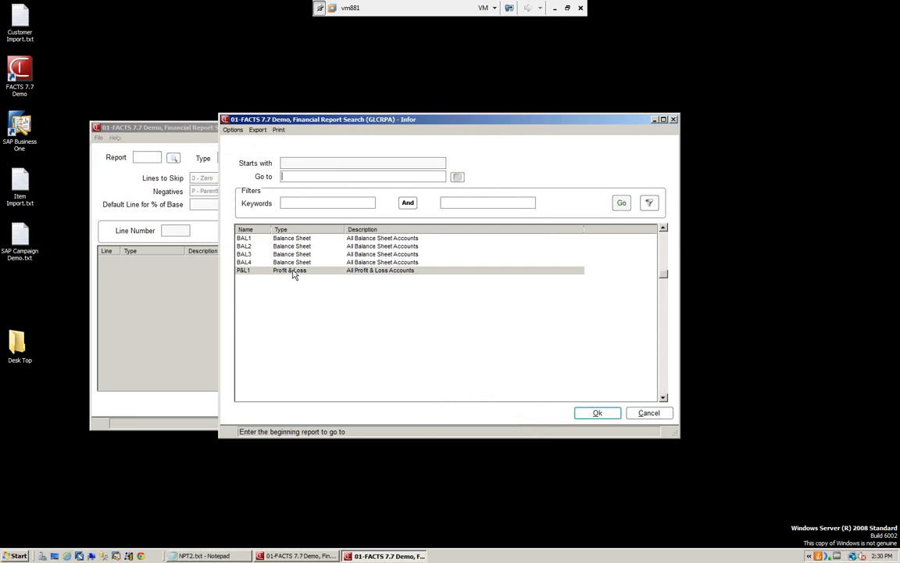
click(613, 419)
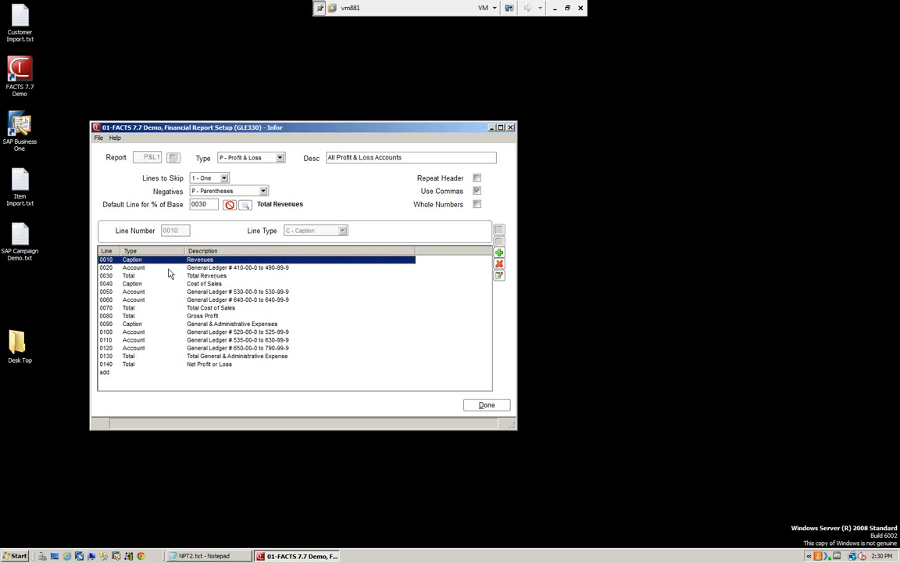
Step: Examine the settings of account line 0020, covering general ledger accounts 410-00-0 to 490-99-9
click(234, 268)
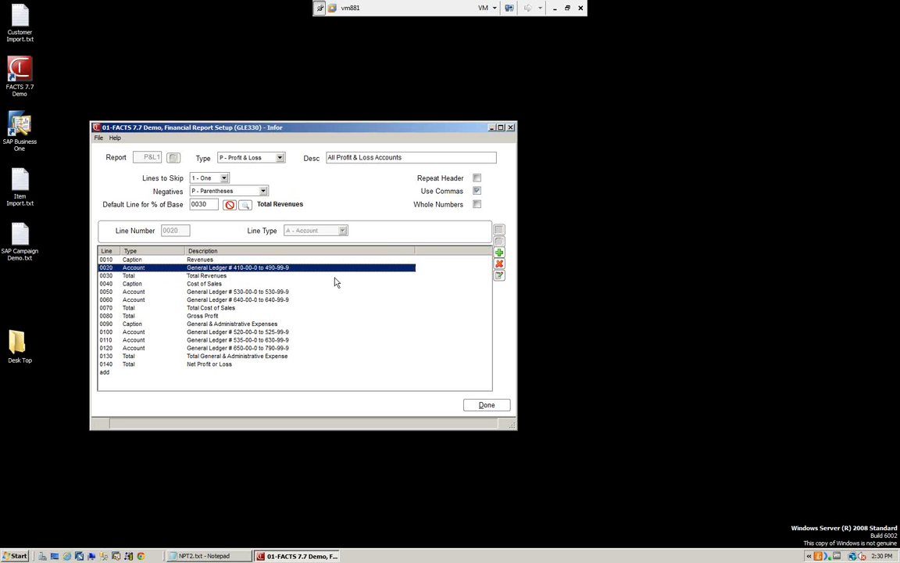
double_click(247, 268)
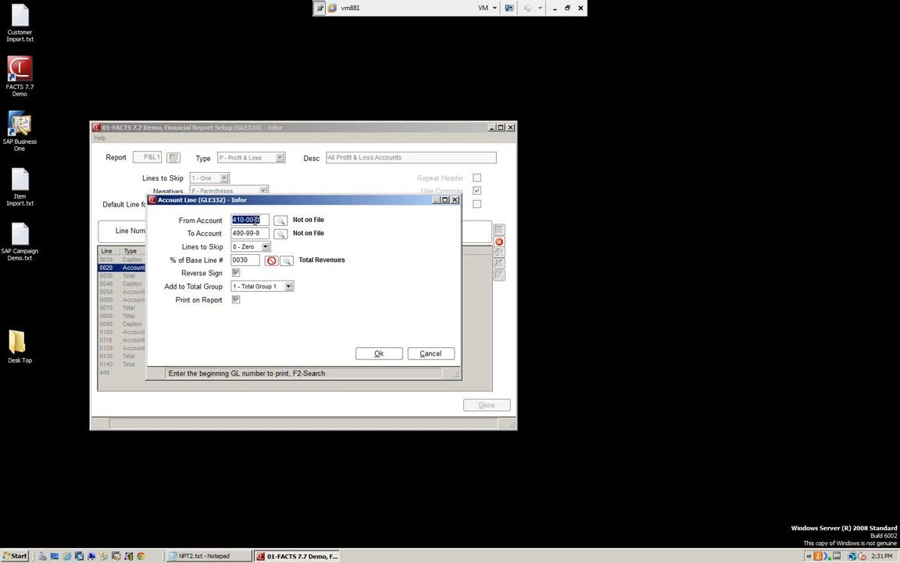
click(380, 354)
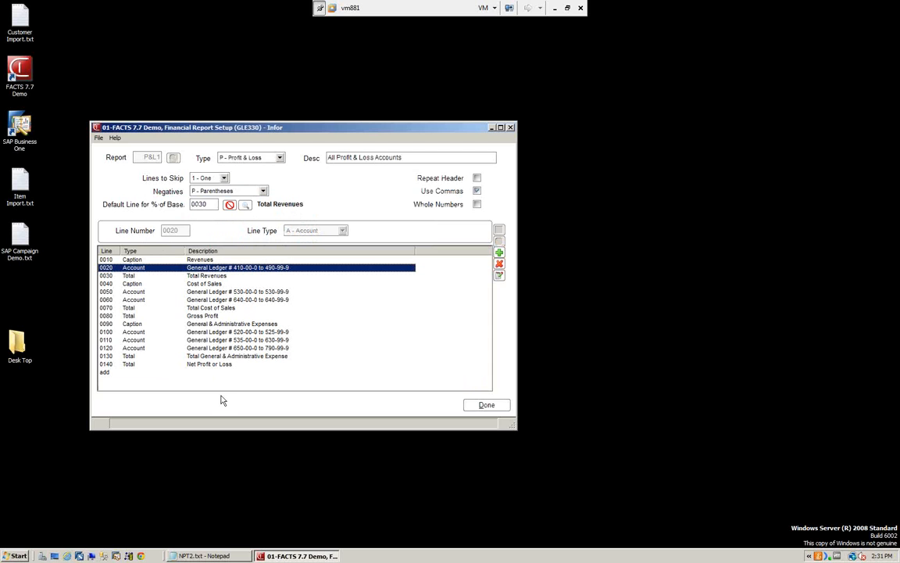
Step: Examine the settings of the Gross Profit total line 0080, including the total groups available to print
click(132, 315)
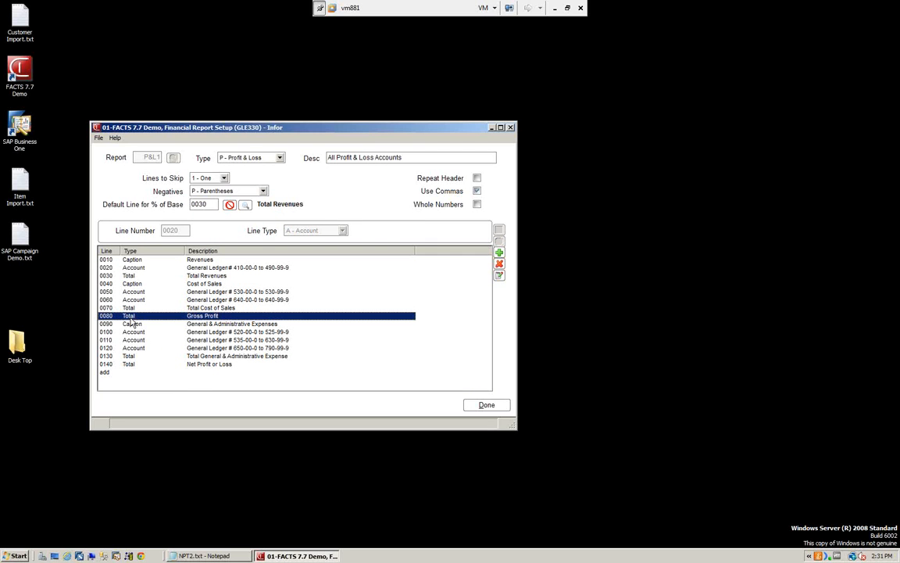
double_click(198, 317)
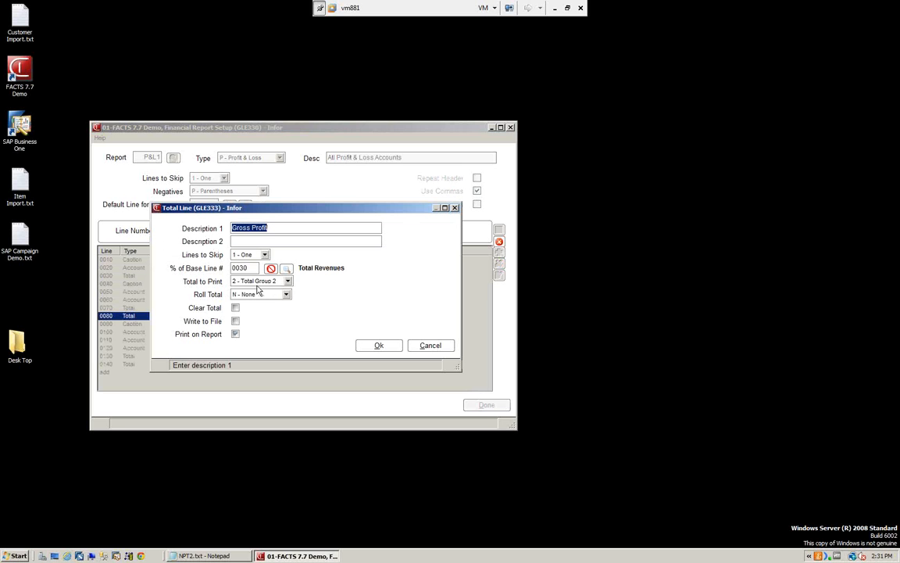
click(288, 281)
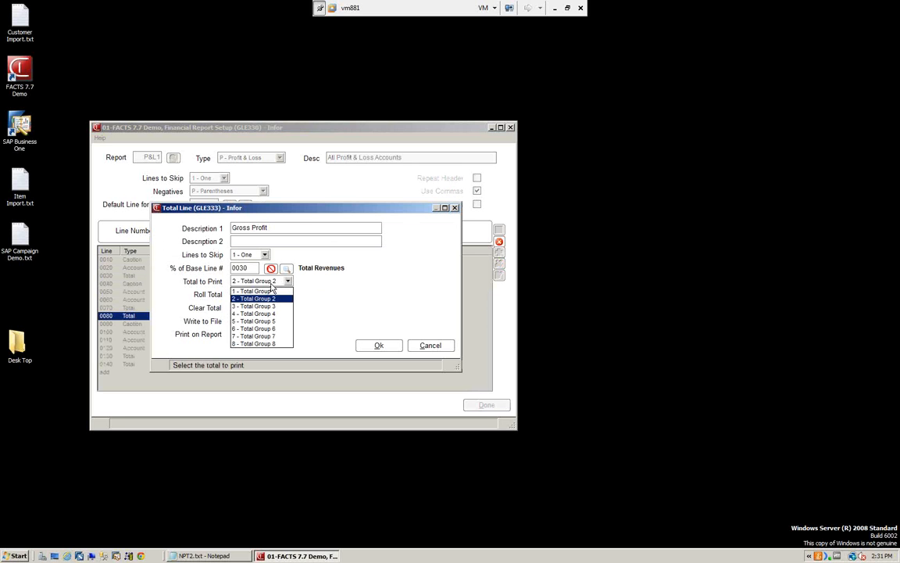
click(272, 285)
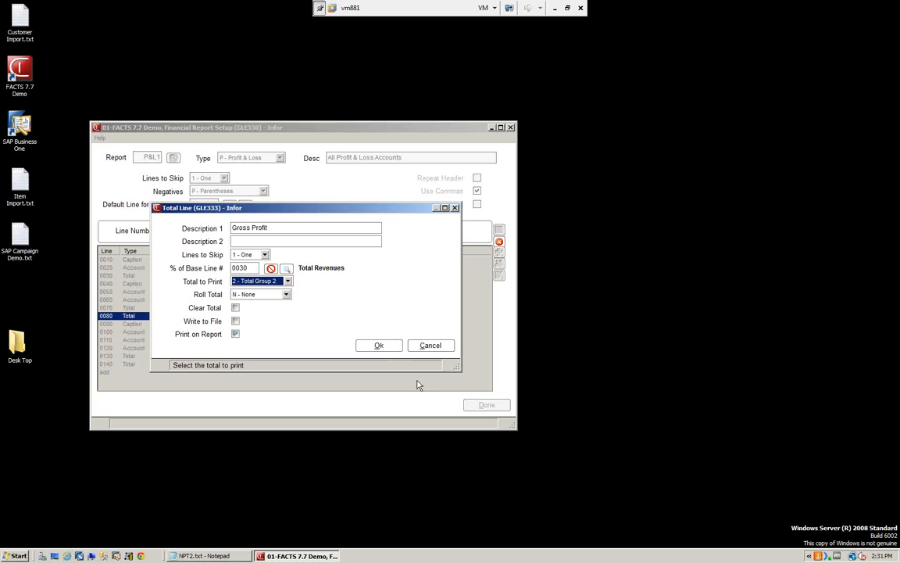
click(378, 345)
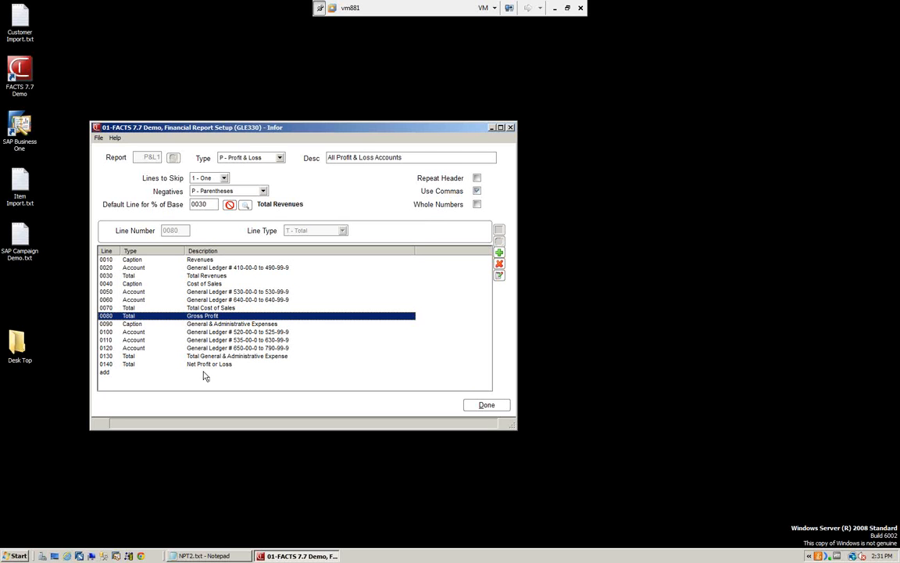
Step: Examine the roll total settings of the Total Cost of Sales line 0070, and close Financial Report Setup
click(198, 309)
double_click(198, 310)
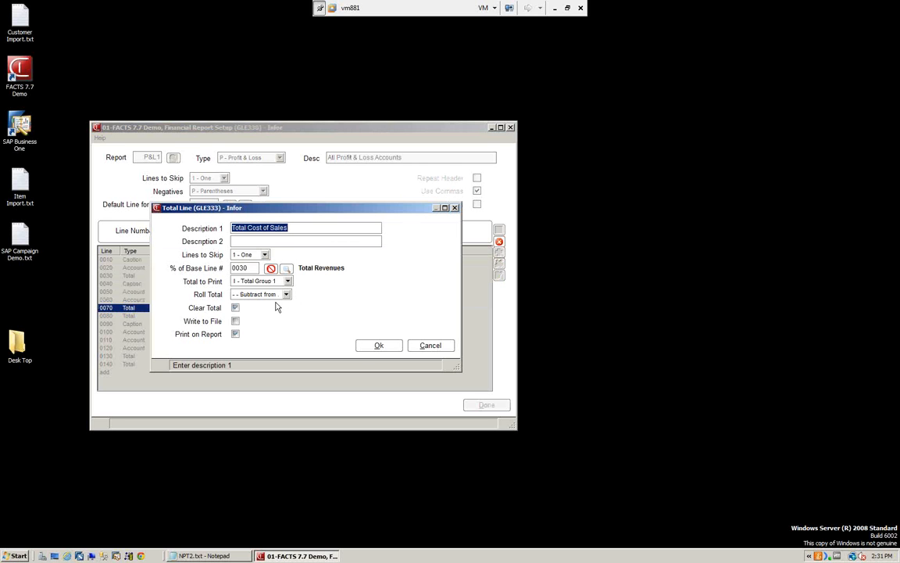
click(379, 346)
click(481, 403)
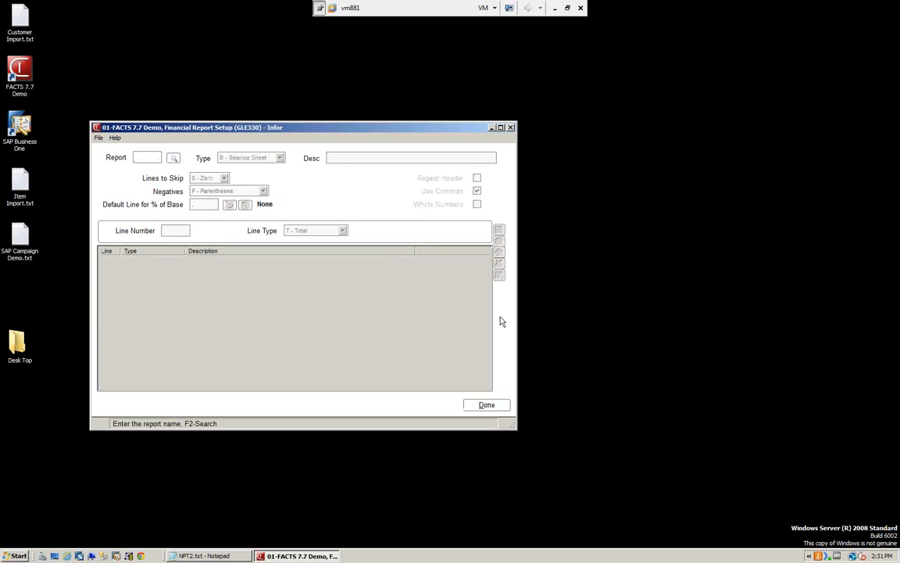
click(490, 405)
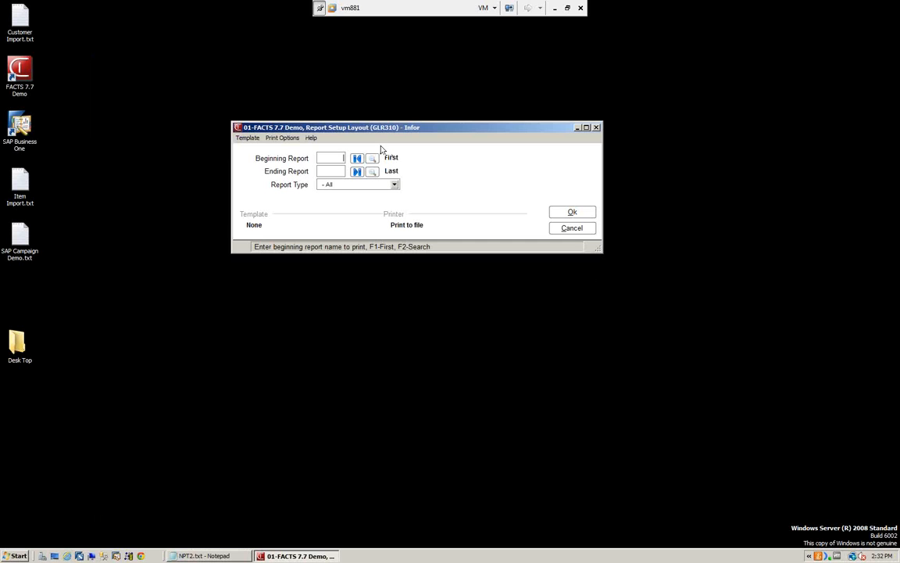
Step: Set both the beginning and ending report of the Report Setup Layout to P&L1
click(372, 158)
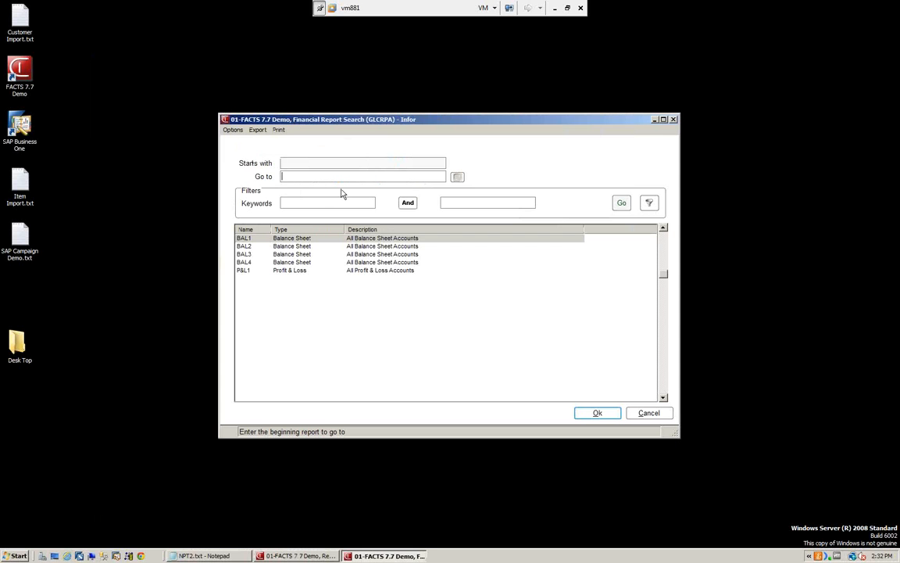
click(296, 271)
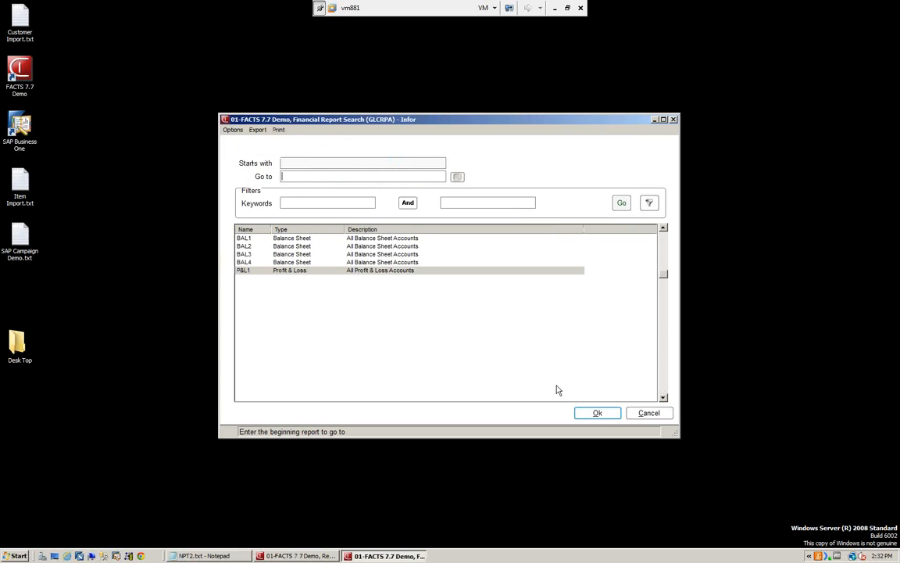
click(602, 414)
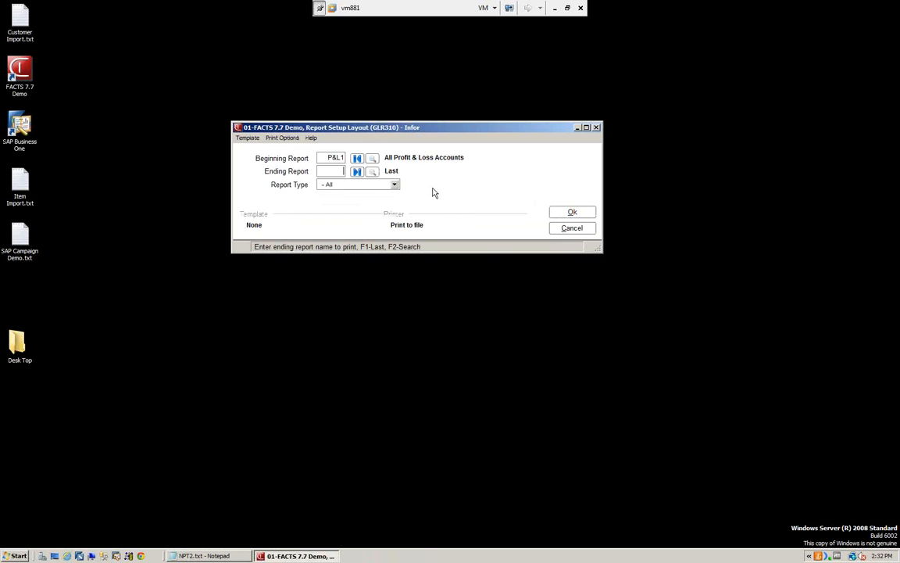
click(372, 171)
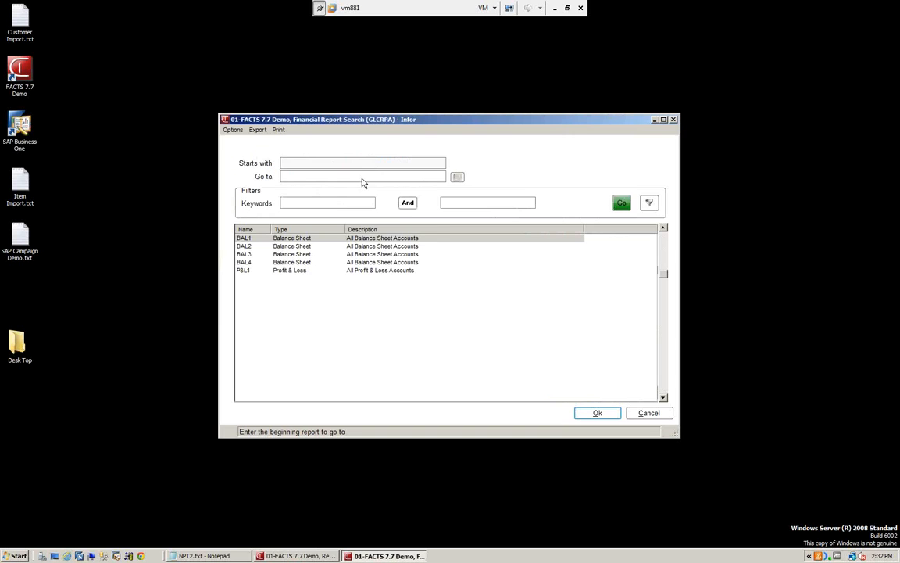
click(291, 270)
click(597, 413)
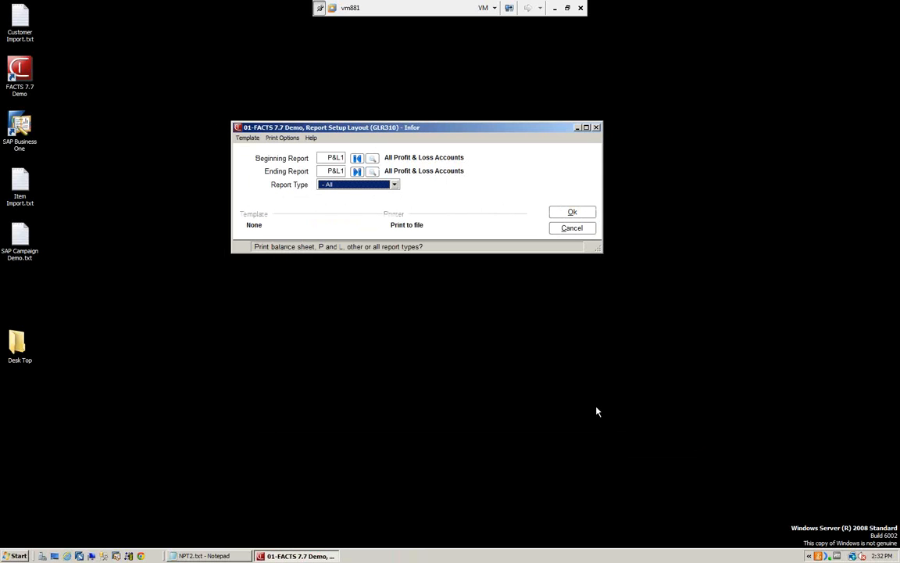
Step: Keep the report type at All and print the P&L1 setup layout to file
click(395, 184)
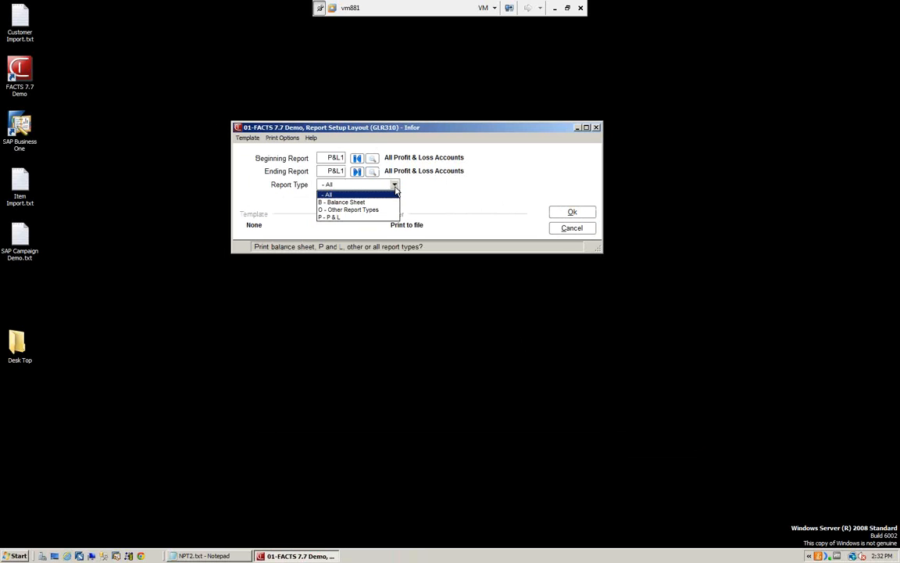
click(351, 192)
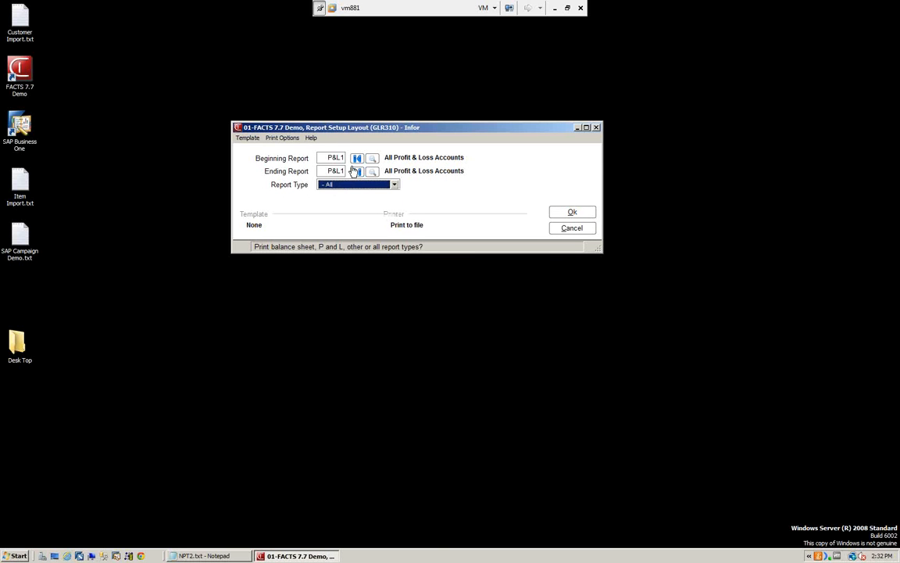
click(559, 213)
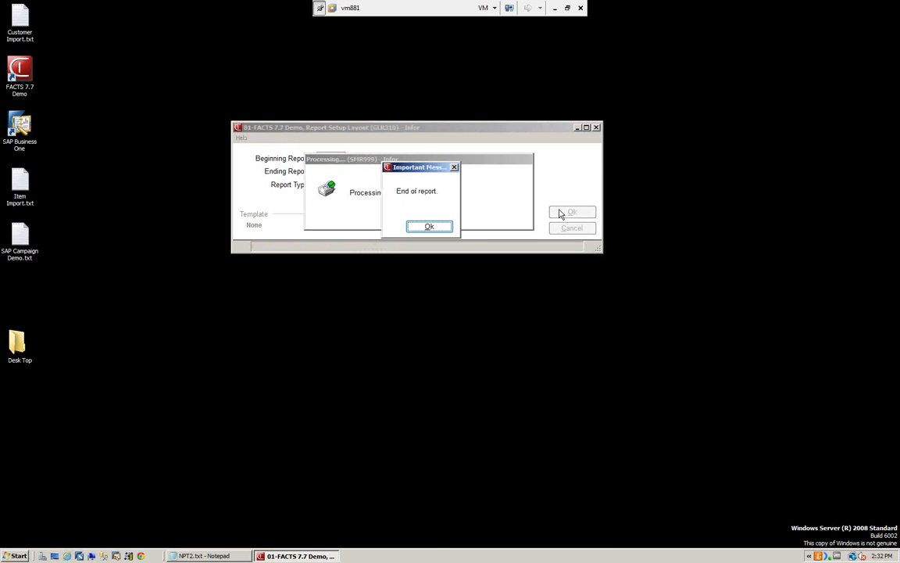
click(430, 227)
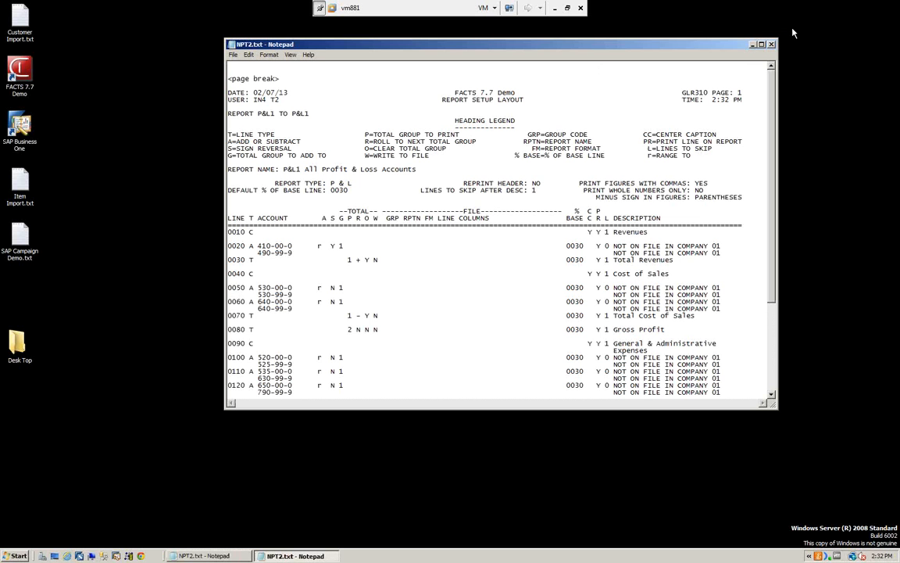
Step: Examine the printed P&L1 report setup layout at full window size, and close the text file
click(743, 45)
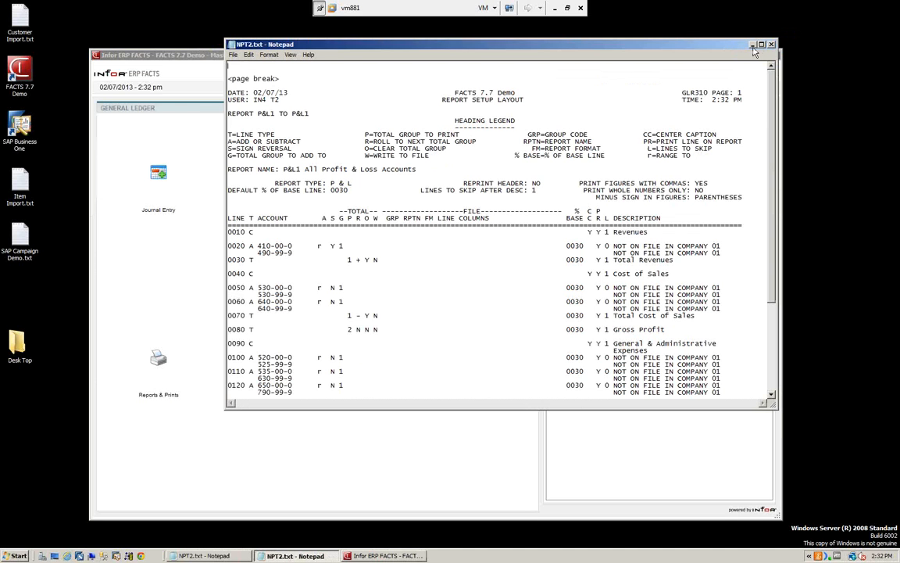
click(762, 45)
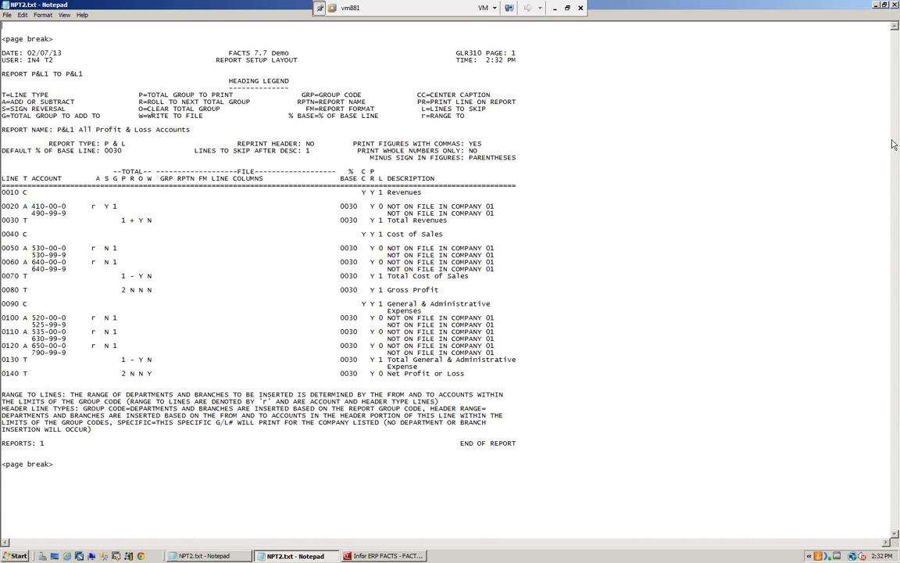
click(895, 5)
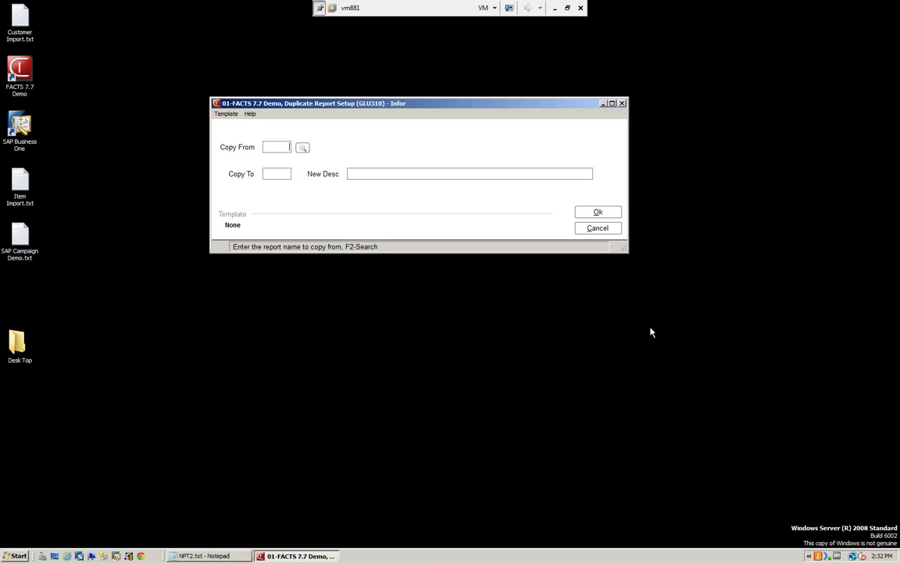
Step: In Duplicate Report Setup, choose P&L1 as the report to copy from and name the new report P&L2
click(303, 148)
click(283, 271)
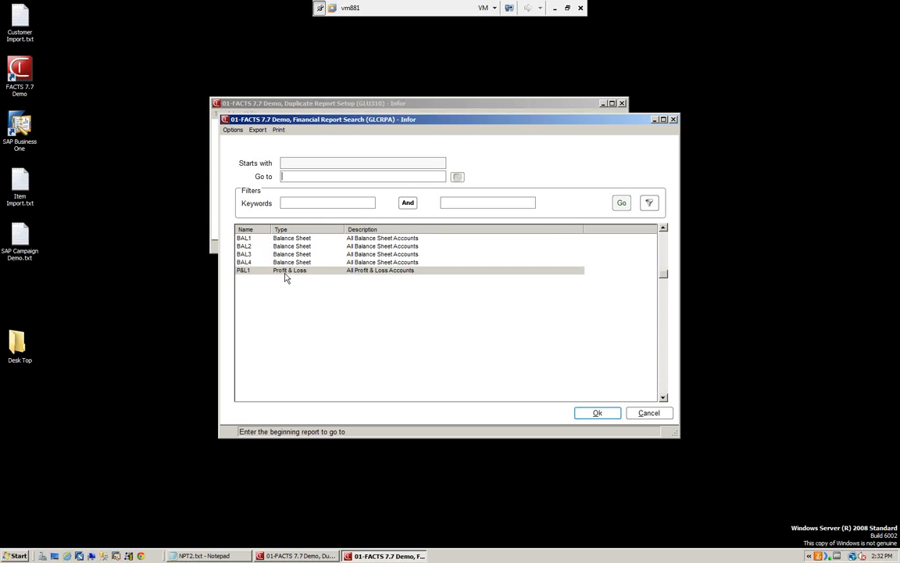
click(596, 415)
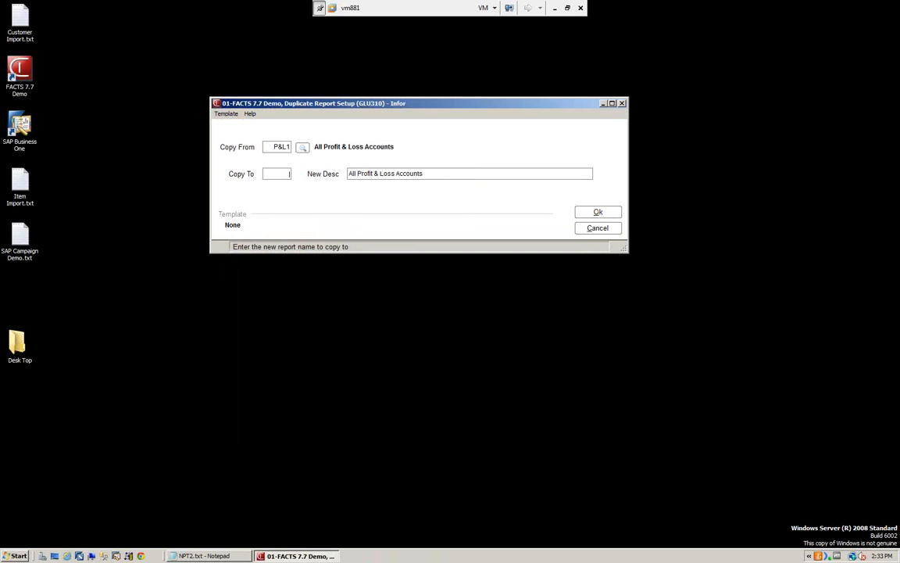
text(P&L2)
Step: Change the copy's description to "NEW All Profit & Loss Accounts" and run the duplication
click(349, 174)
text(NEW)
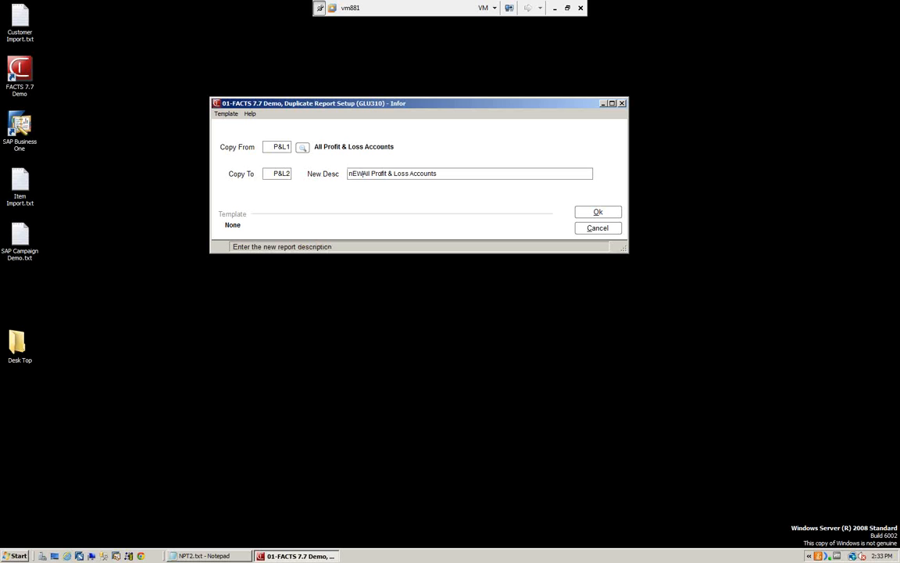
key(BackSpace)
key(BackSpace)
key(BackSpace)
text(NEW)
click(597, 214)
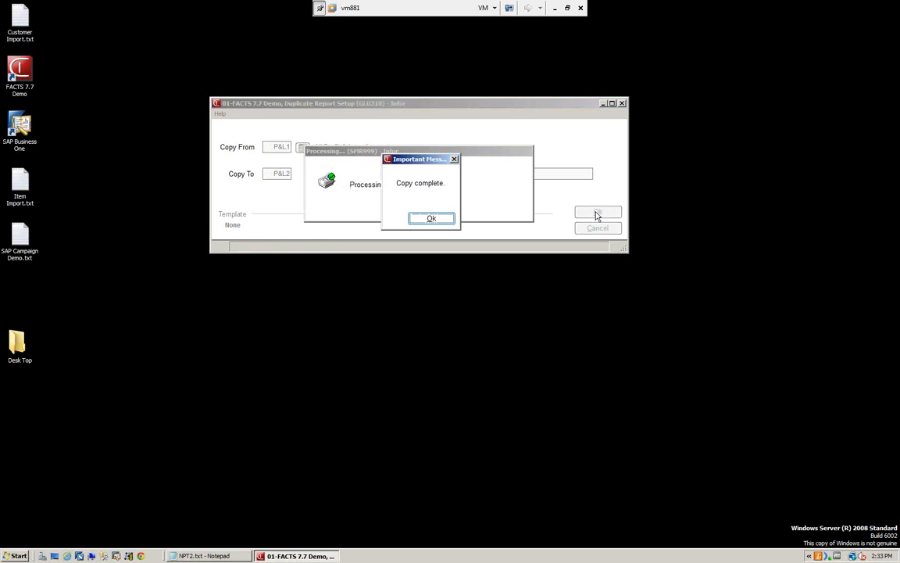
click(430, 221)
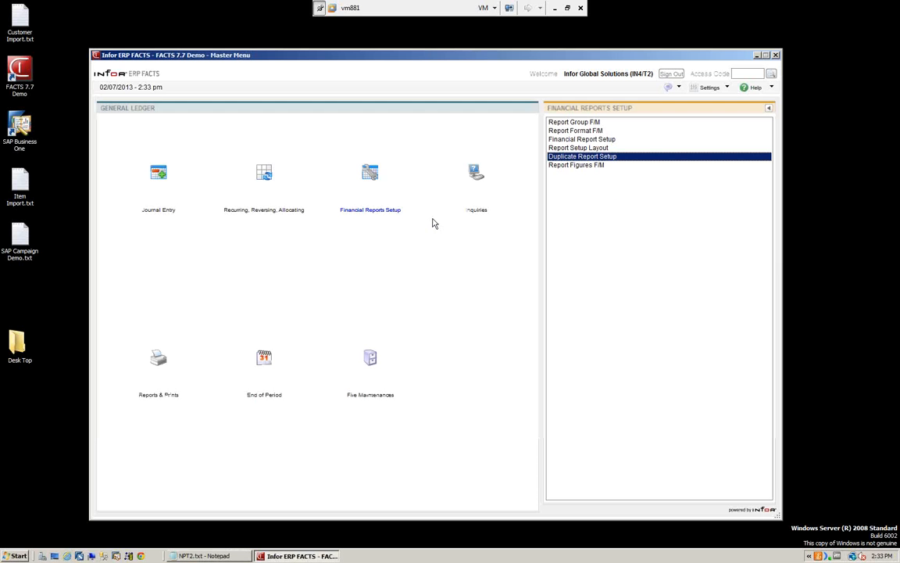
double_click(575, 132)
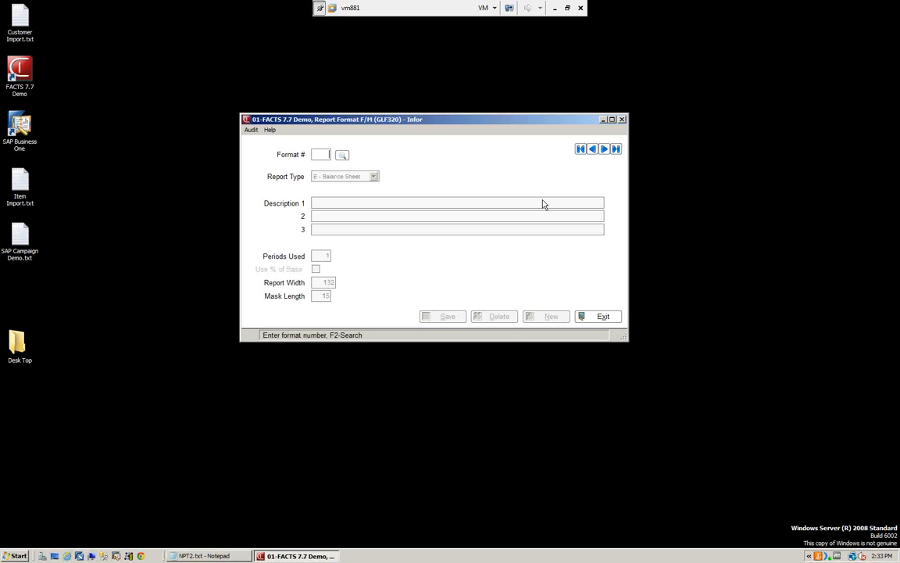
click(343, 155)
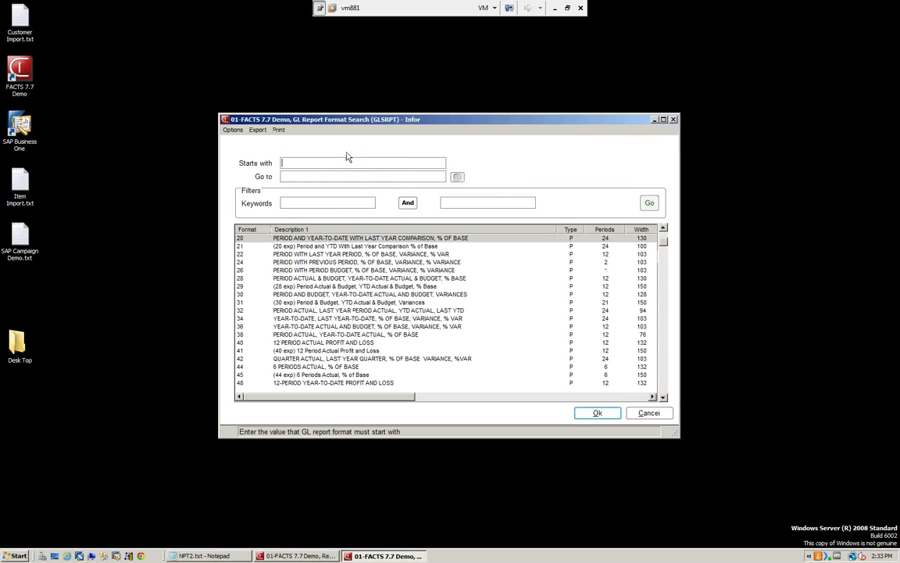
click(648, 413)
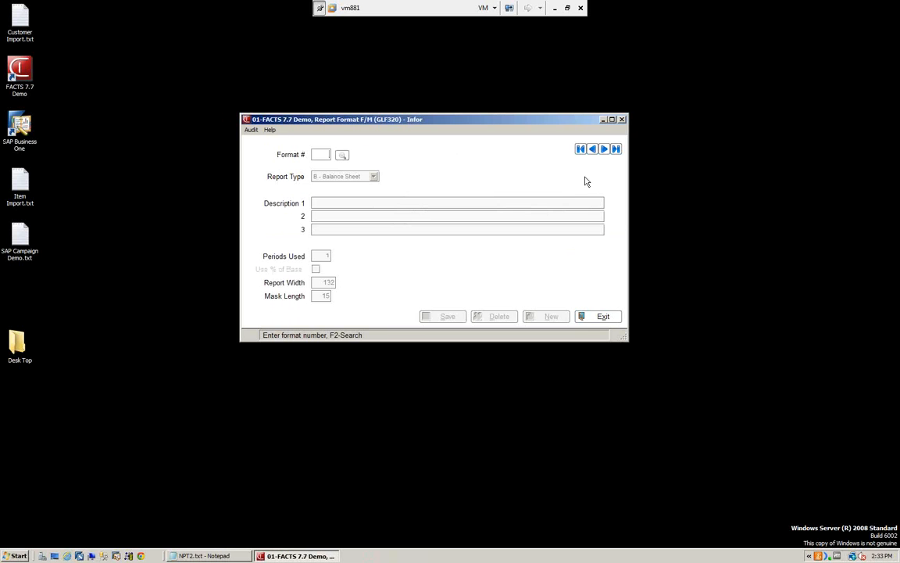
click(600, 316)
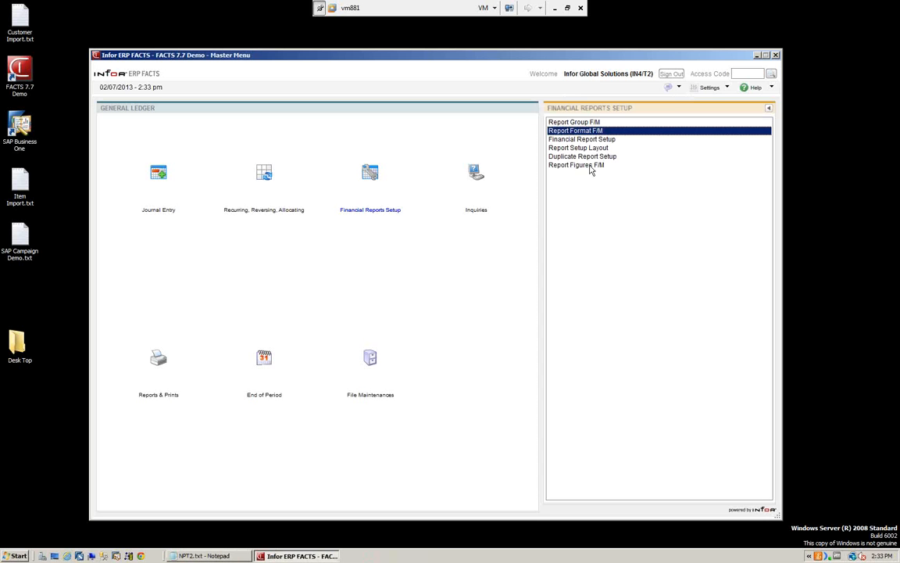
Step: Open Financial Report Setup and load the duplicated report P&L2, NEW All Profit & Loss Accounts
click(579, 140)
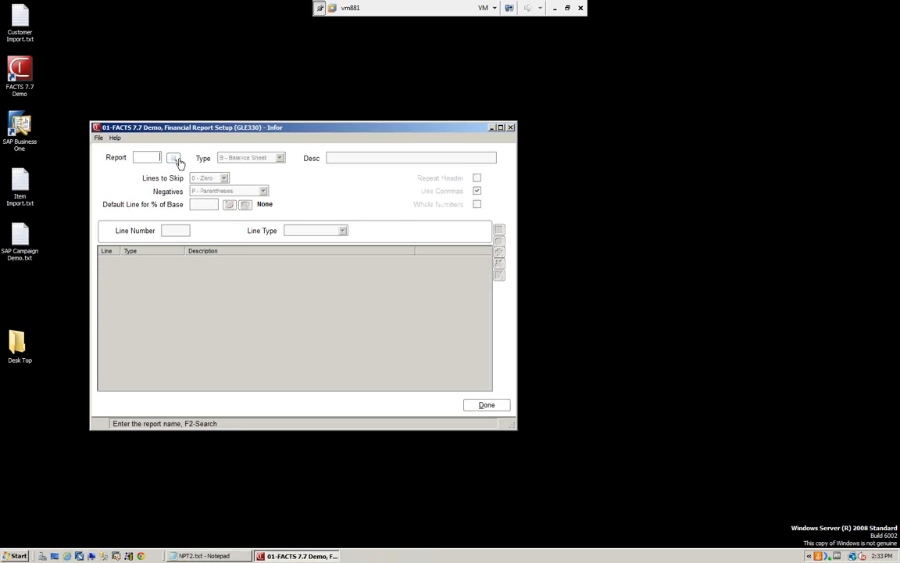
click(174, 159)
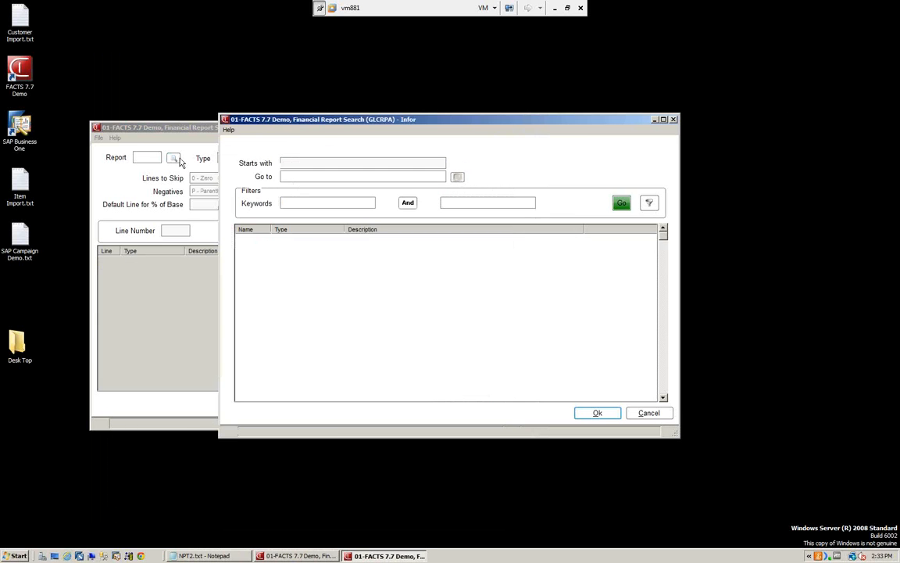
click(243, 277)
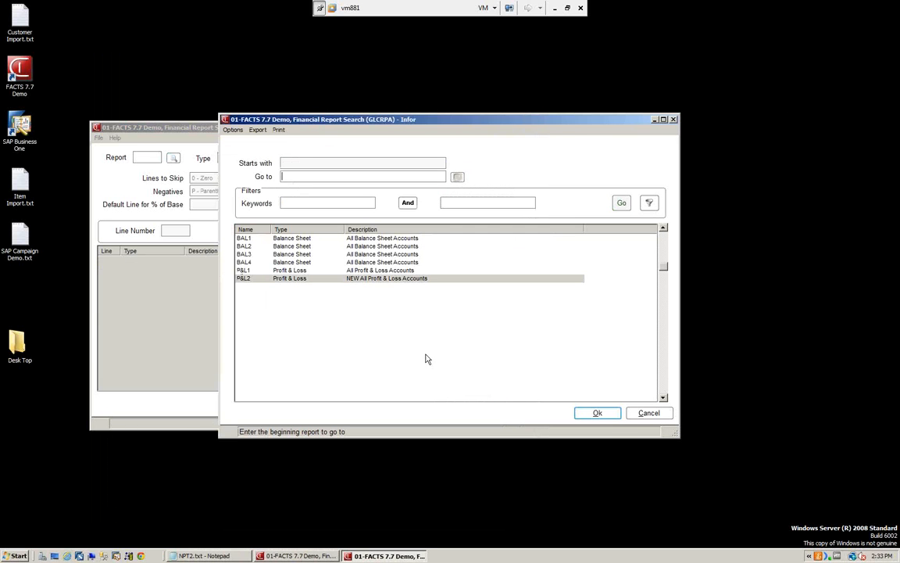
click(602, 413)
drag(331, 131, 416, 111)
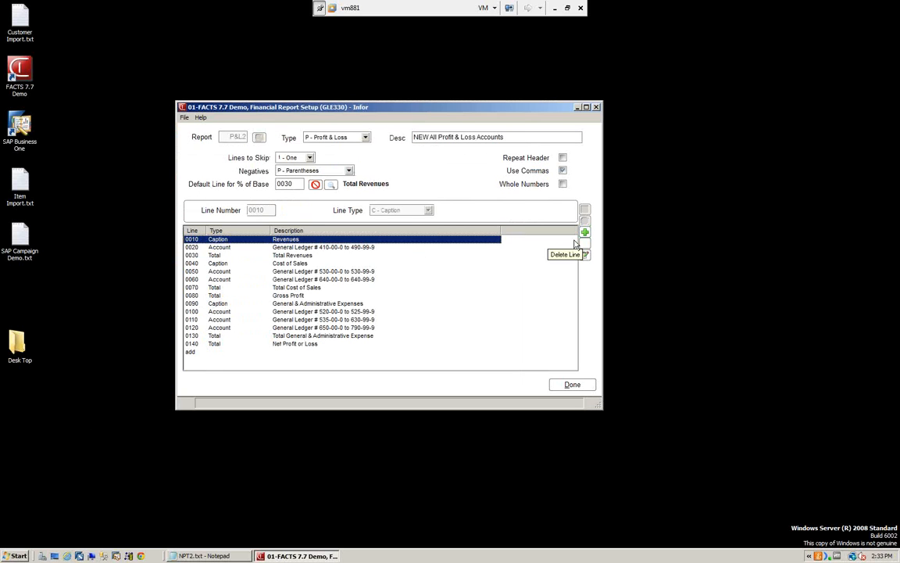
Step: Delete the entire P&L2 report setup and close Financial Report Setup
click(185, 118)
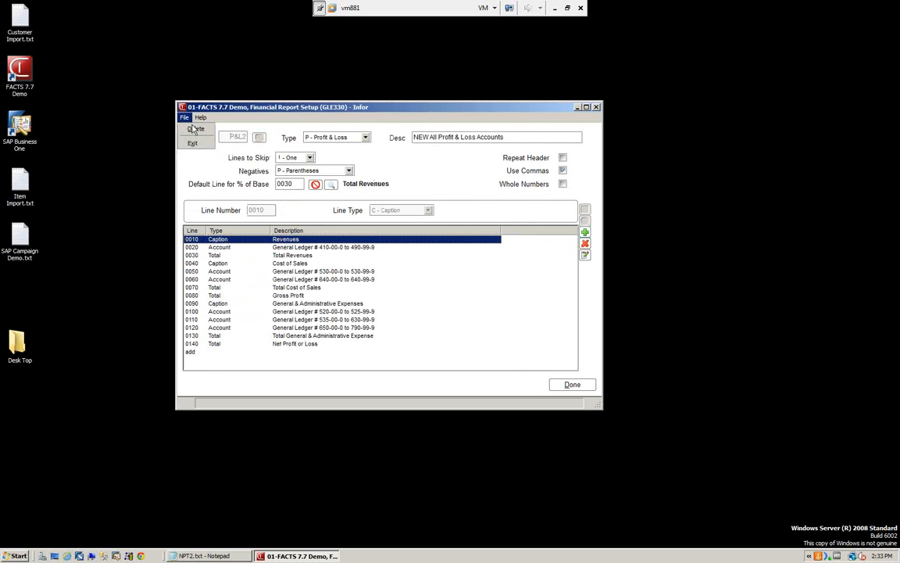
click(194, 130)
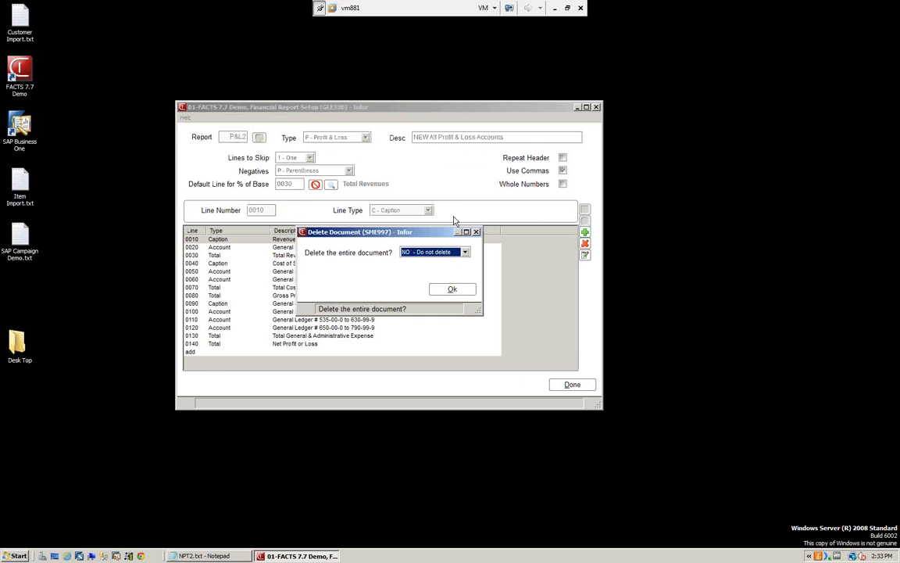
click(465, 253)
click(422, 269)
click(442, 290)
click(573, 384)
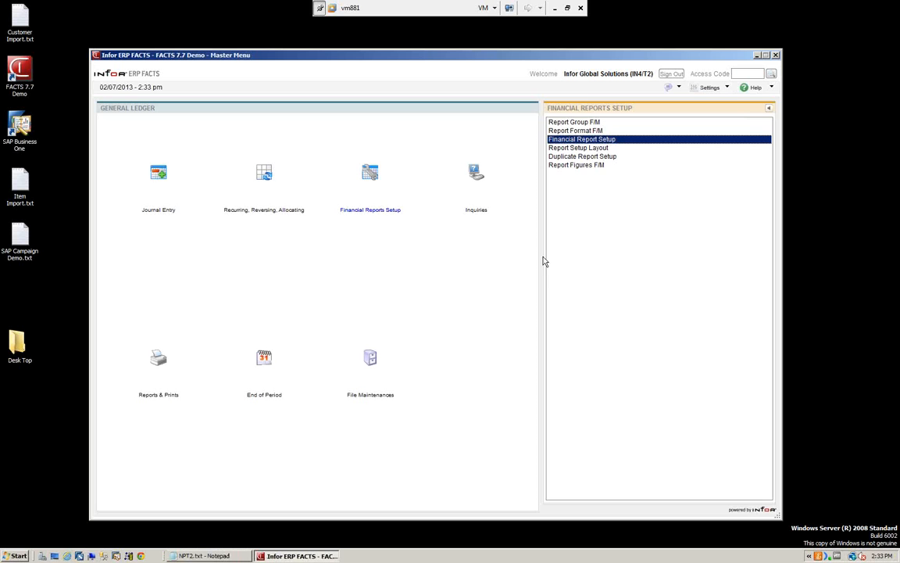
Step: Examine the Report Figures column amounts stored for group BR01, report P&L1, format 20, line 0140, period 06/2010, and close the program
click(571, 166)
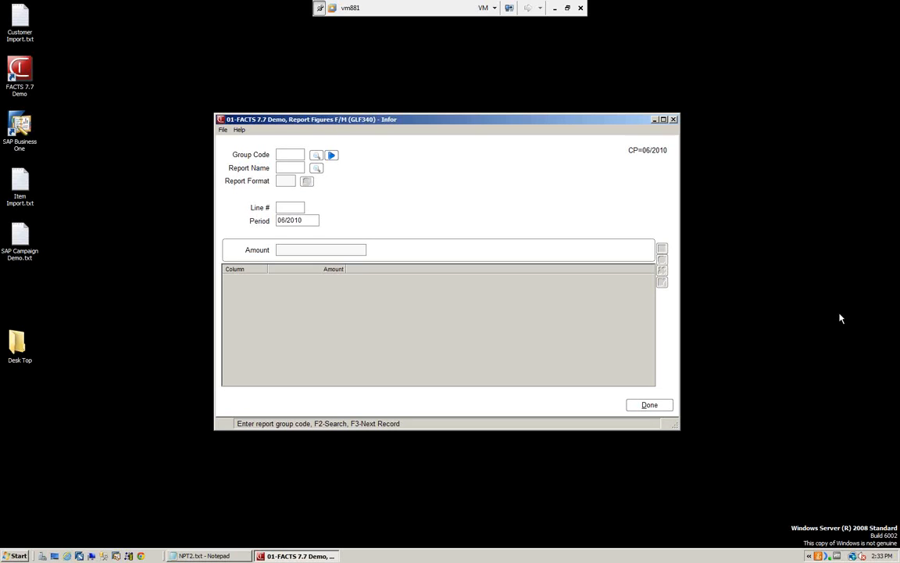
click(333, 156)
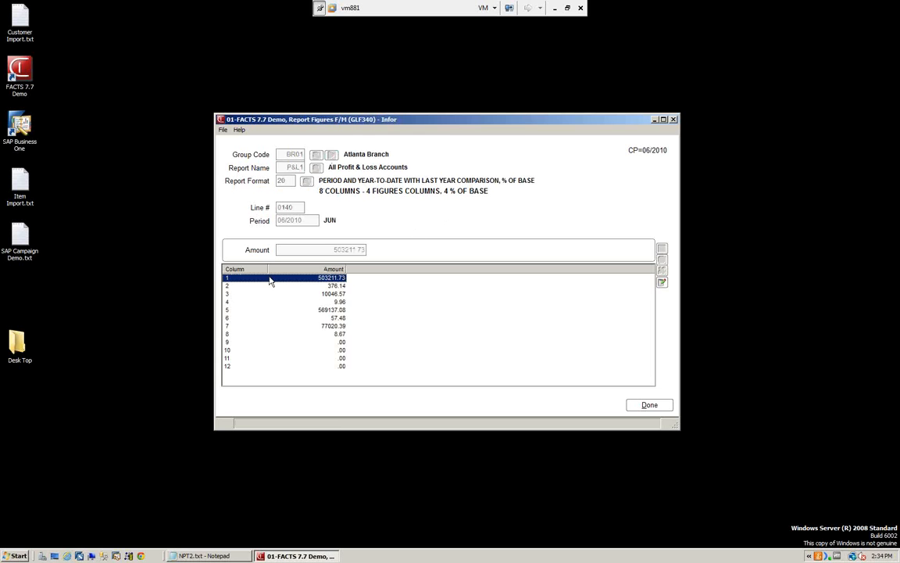
click(332, 286)
click(333, 301)
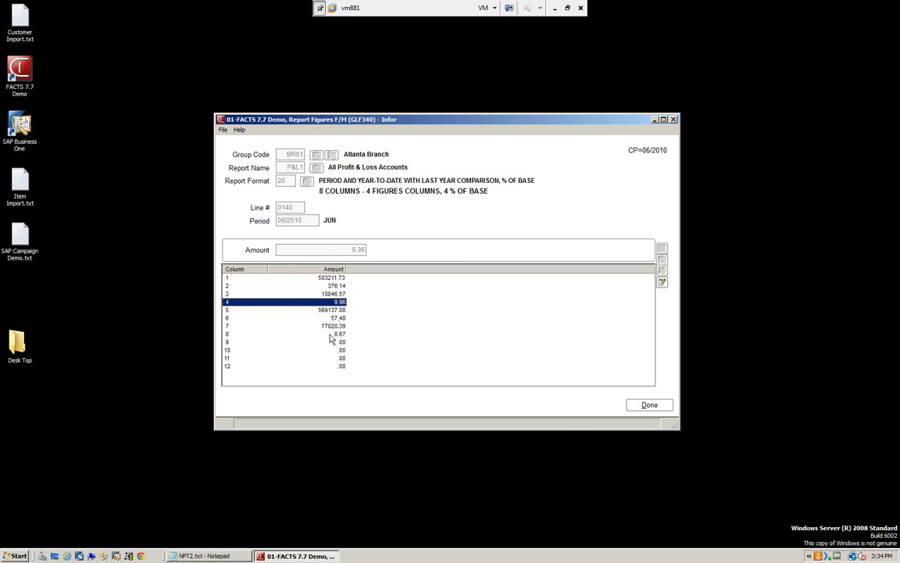
click(659, 408)
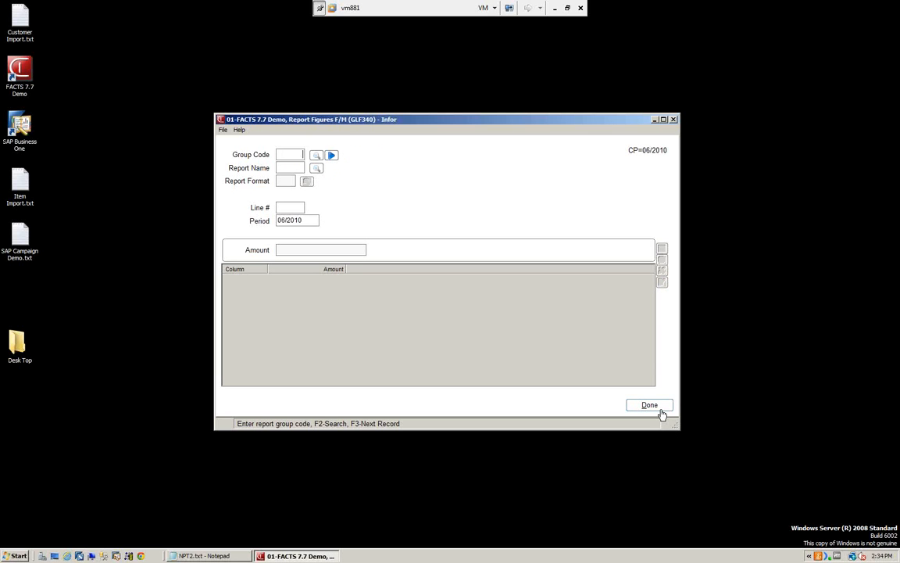
click(663, 409)
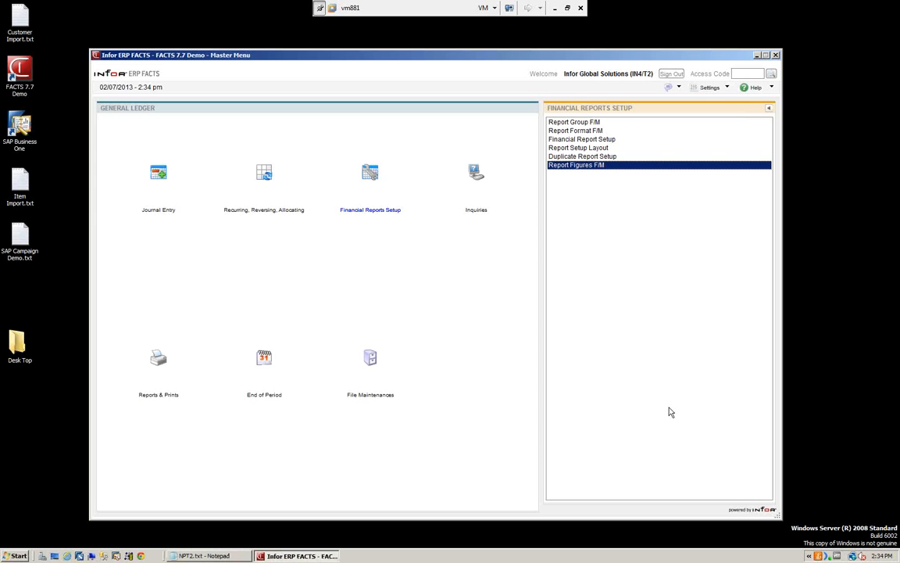